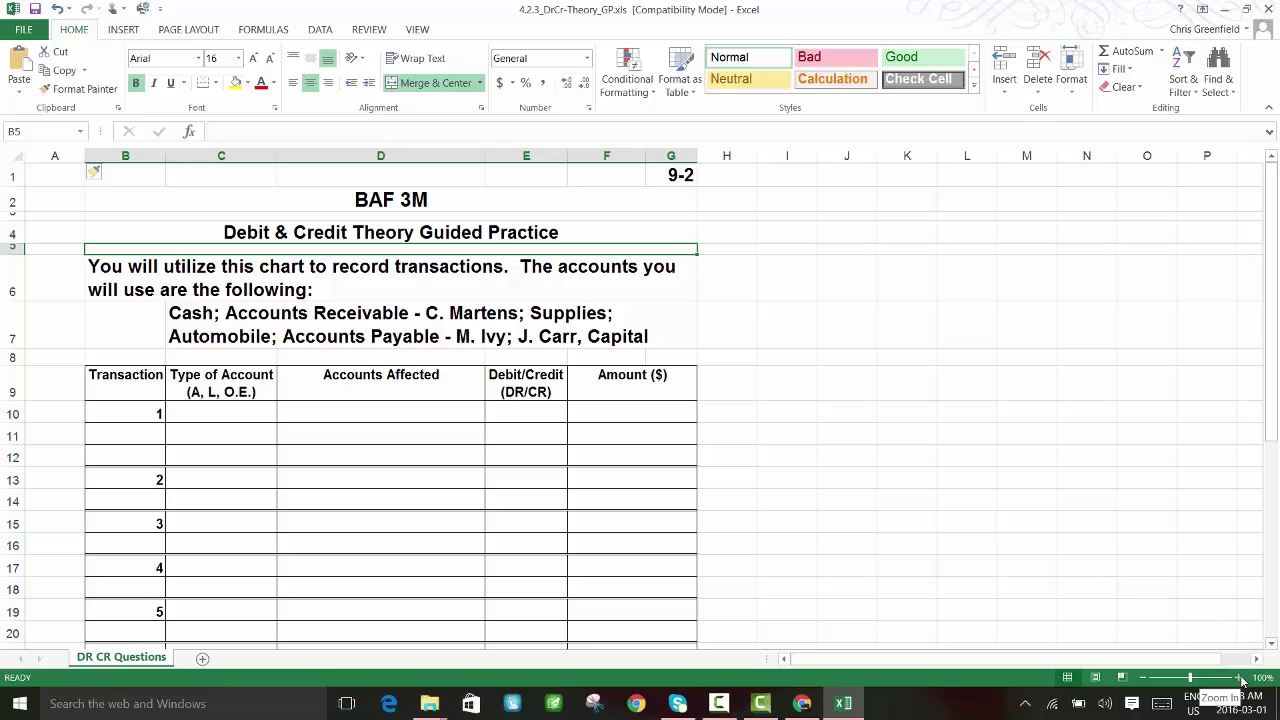
# Highlight the merged cell in row 7 that lists the accounts with a yellow fill
pyautogui.click(1240, 678)
pyautogui.click(1240, 678)
pyautogui.click(1240, 678)
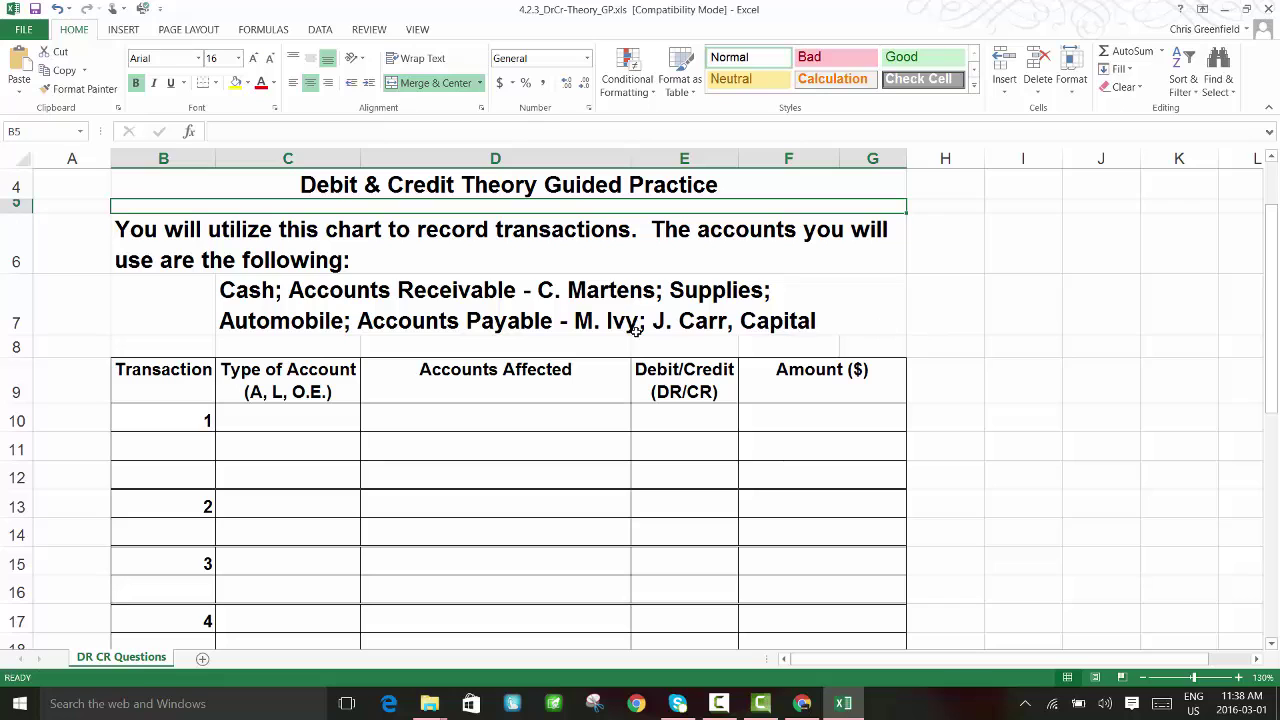
pyautogui.click(270, 288)
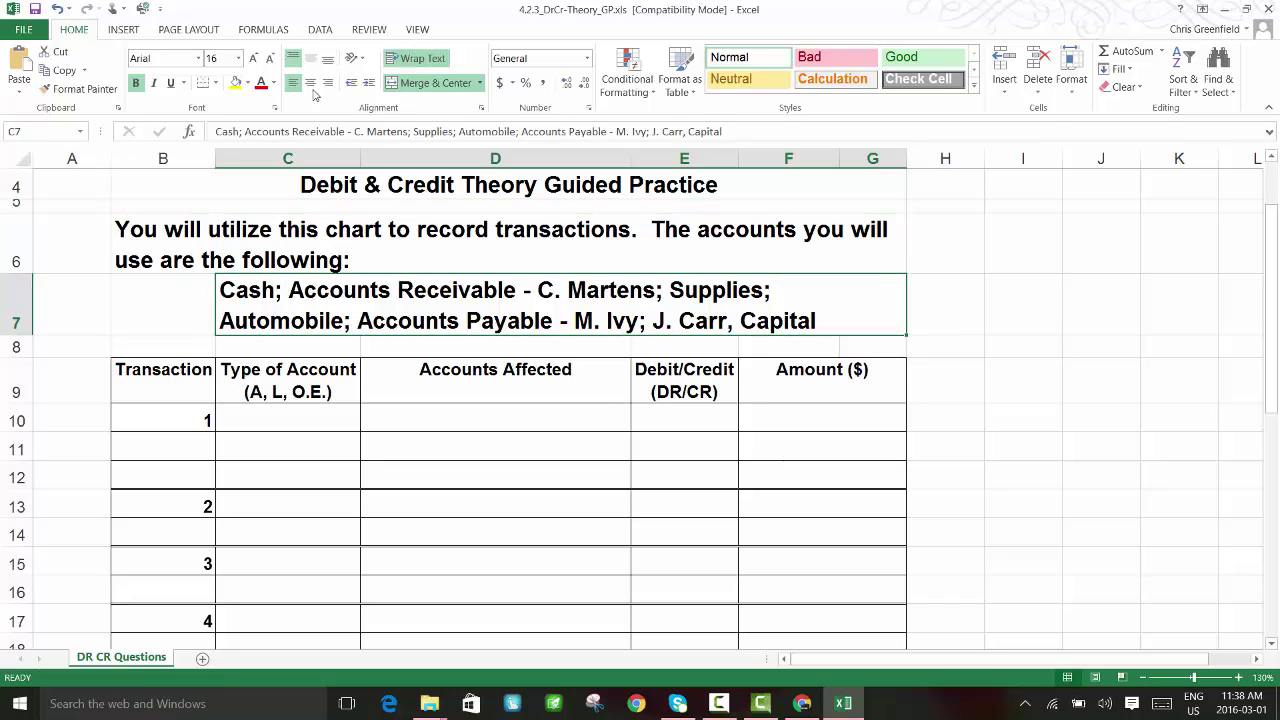
pyautogui.click(236, 82)
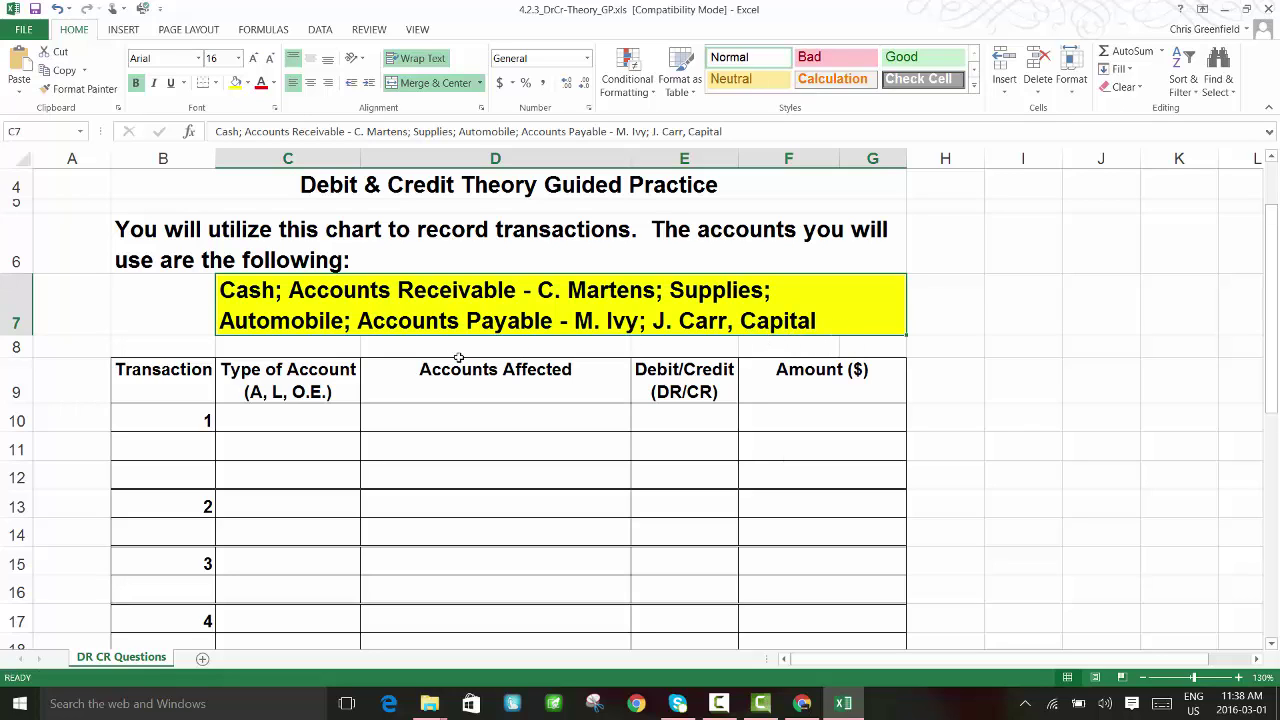
# Examine the chart's column headings, the list of transactions below it, and the blank rows for transaction 1
pyautogui.scroll(-1, 443, 346)
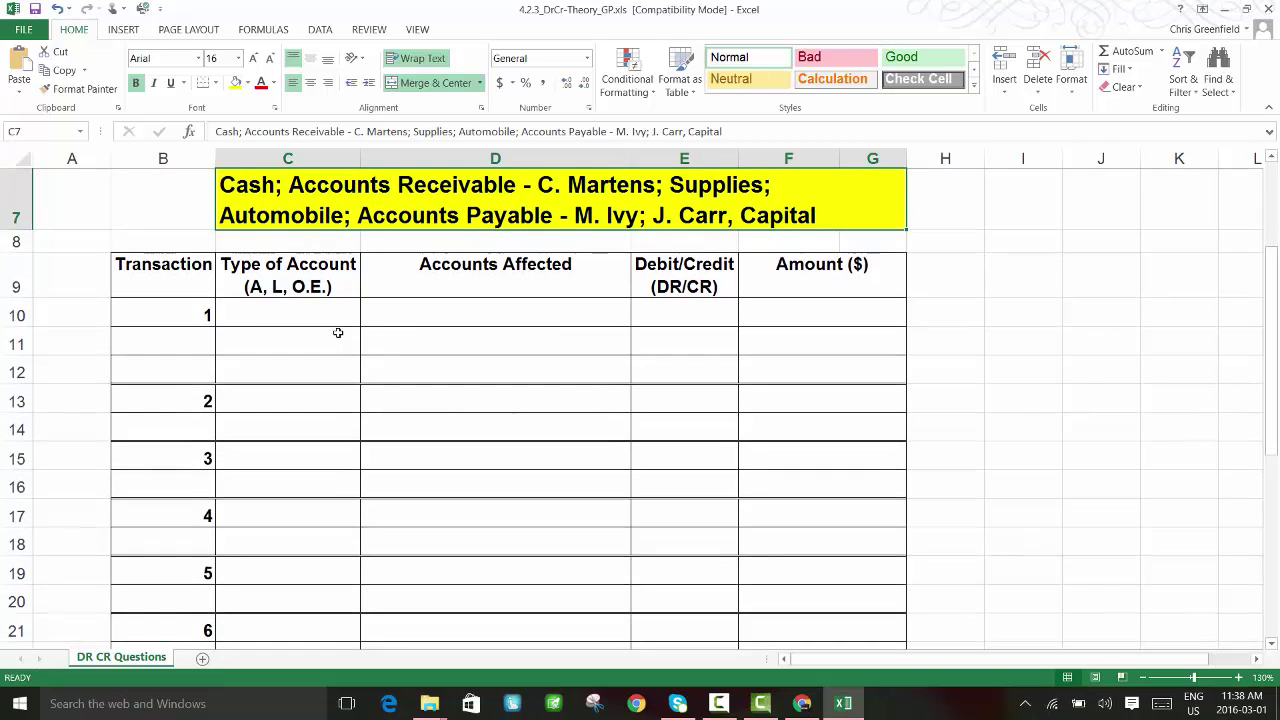
pyautogui.click(185, 281)
pyautogui.moveTo(185, 281); pyautogui.dragTo(194, 455)
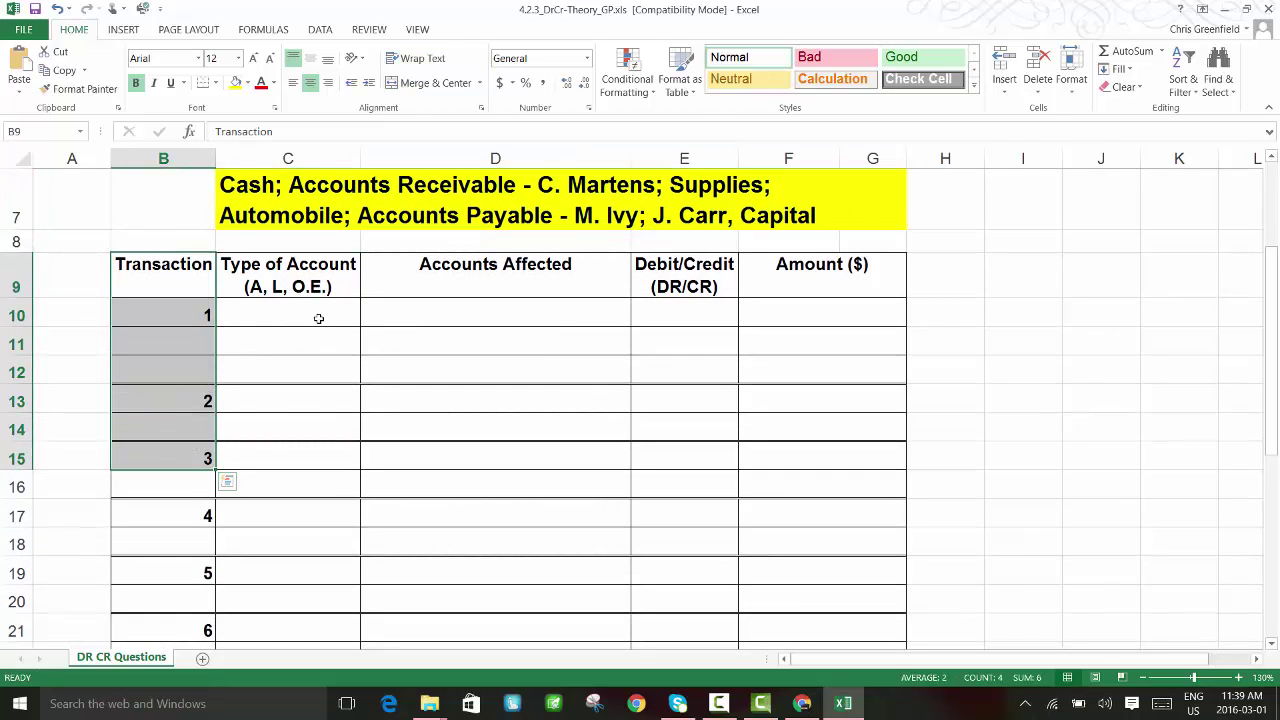
pyautogui.click(281, 270)
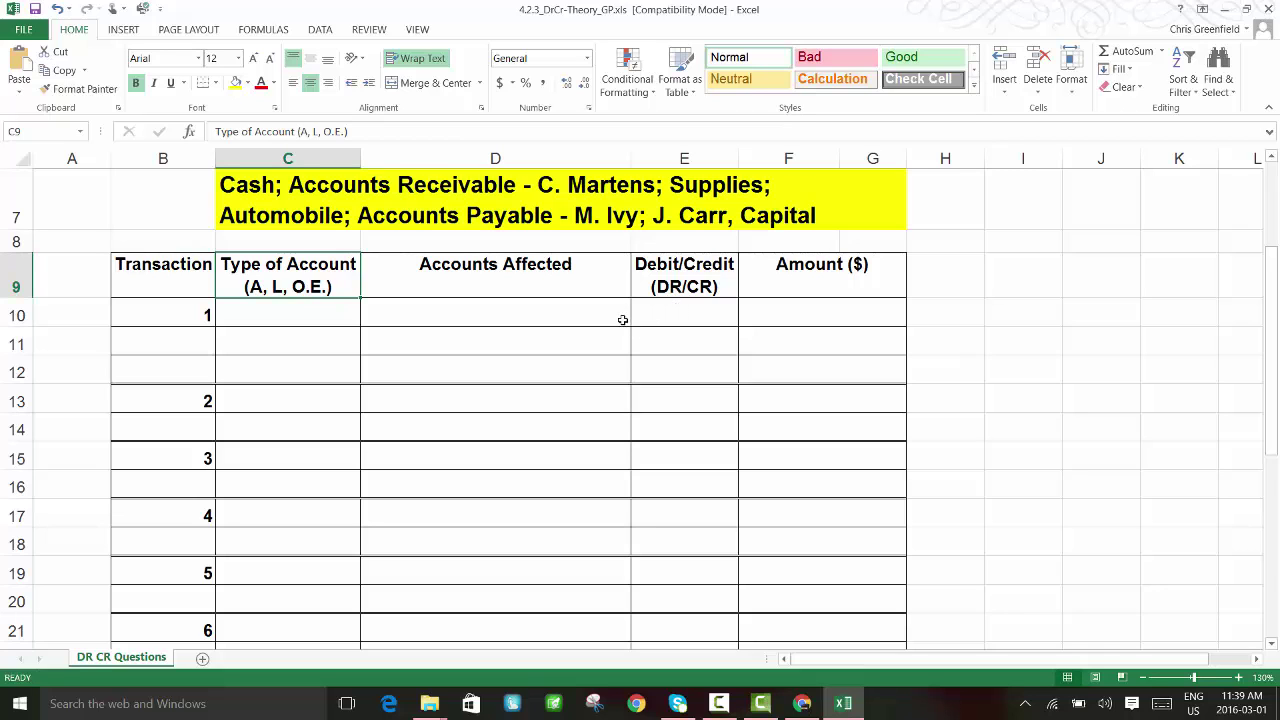
pyautogui.scroll(-6, 622, 320)
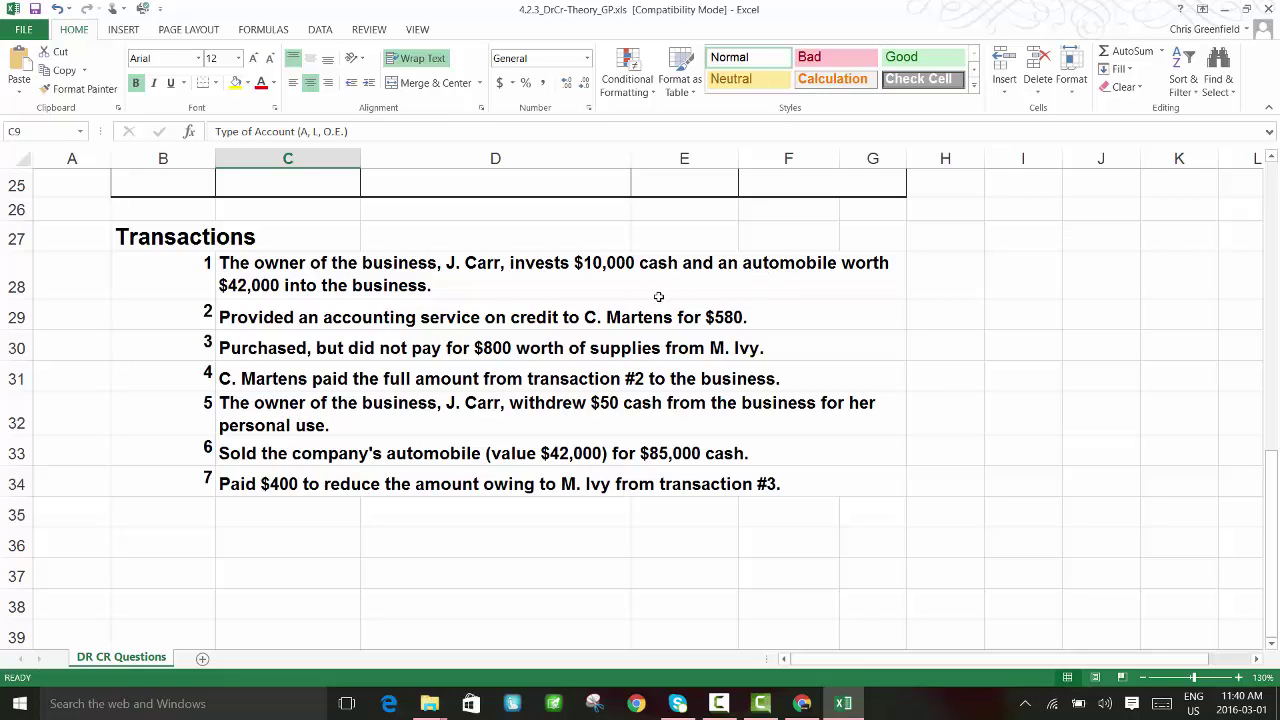
pyautogui.scroll(8, 659, 297)
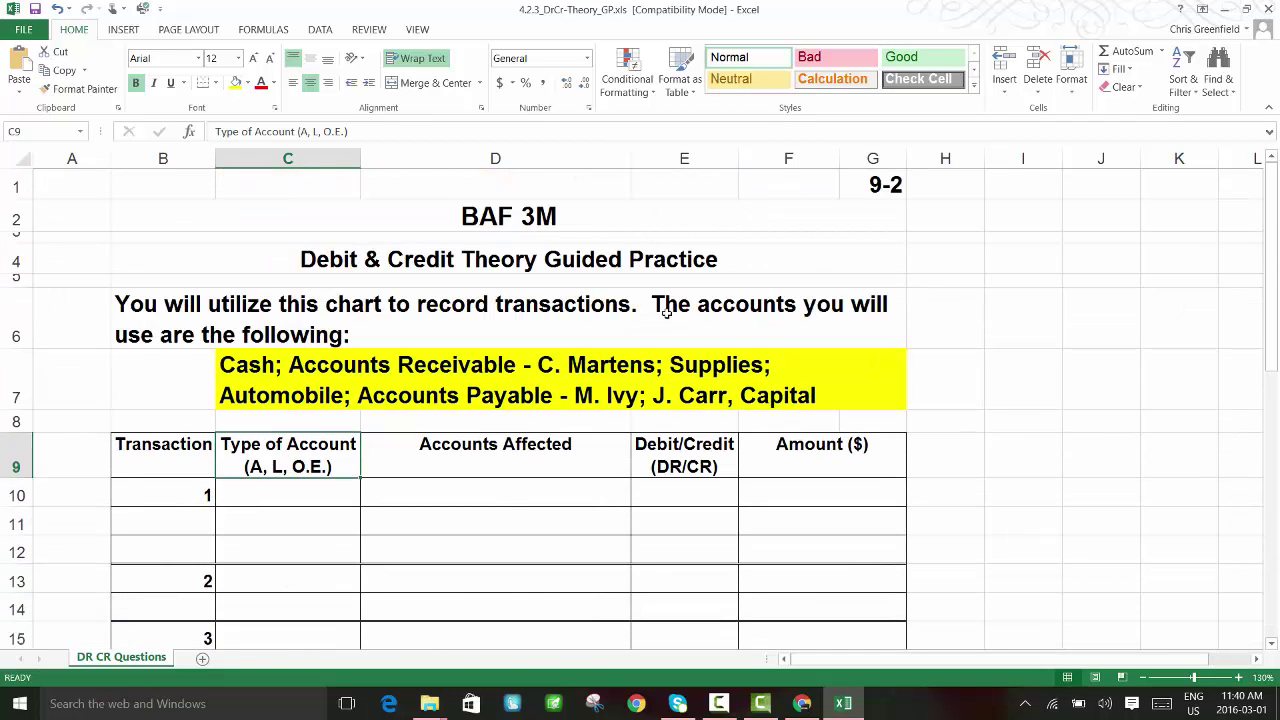
pyautogui.scroll(-1, 664, 313)
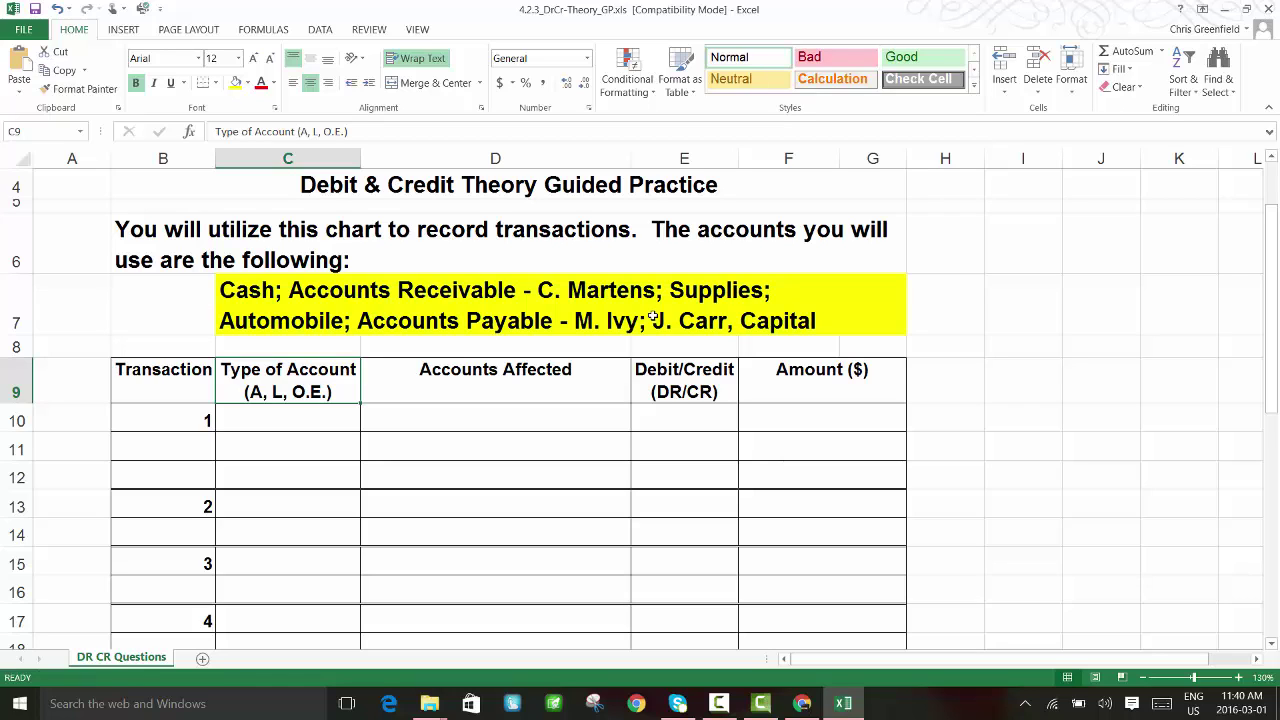
pyautogui.click(283, 421)
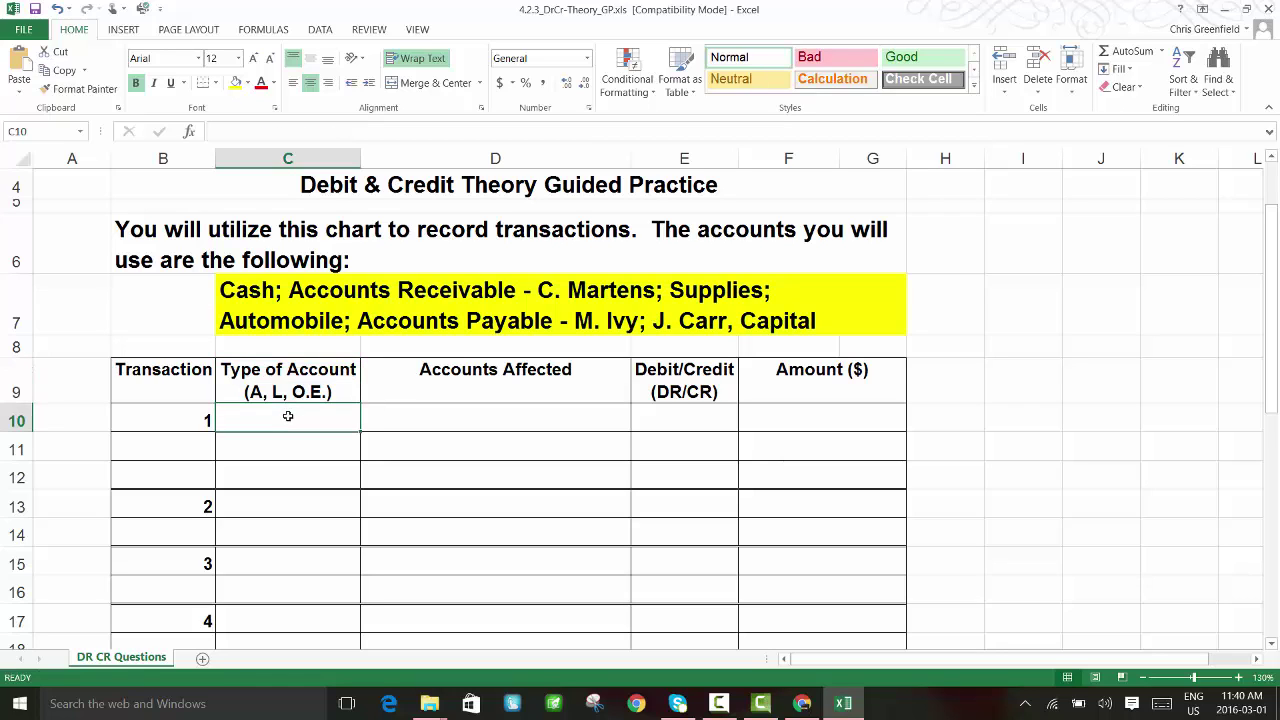
pyautogui.moveTo(290, 426); pyautogui.dragTo(725, 480)
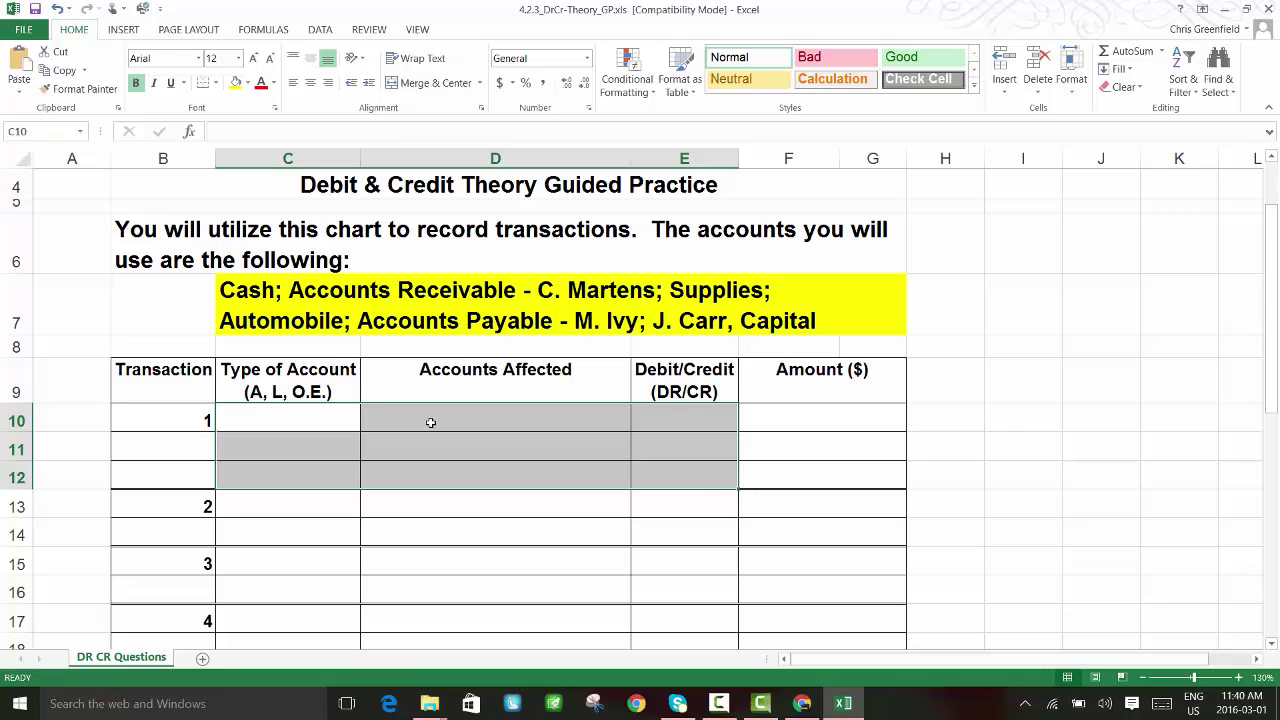
# Colour the word "cash" red in the description of transaction 1 in cell C28
pyautogui.scroll(-6, 430, 422)
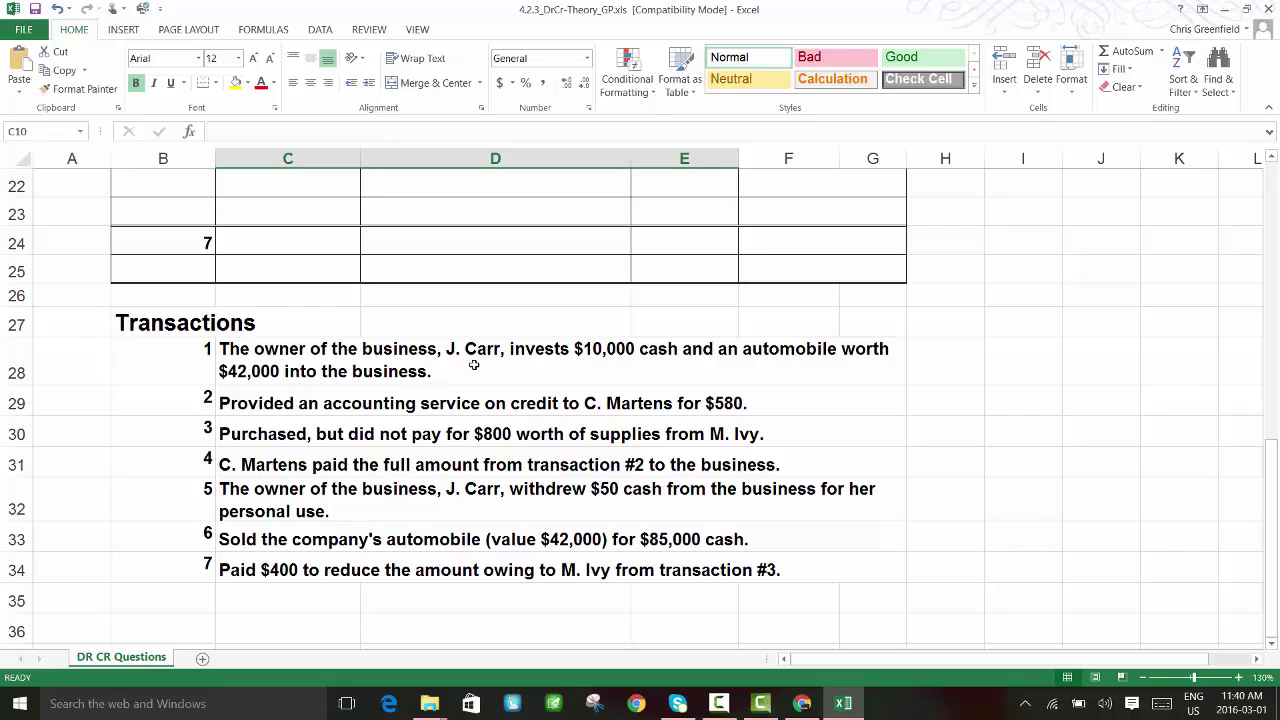
pyautogui.click(474, 366)
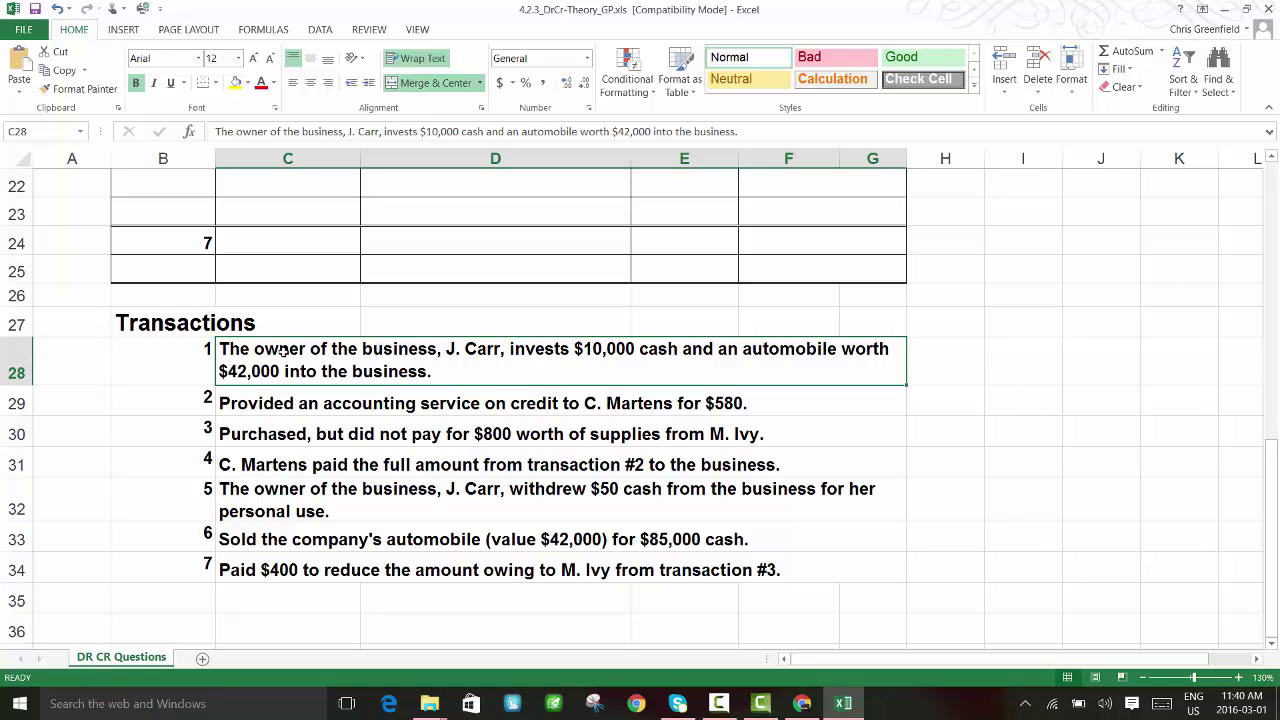
pyautogui.doubleClick(562, 352)
pyautogui.moveTo(572, 350); pyautogui.dragTo(254, 350)
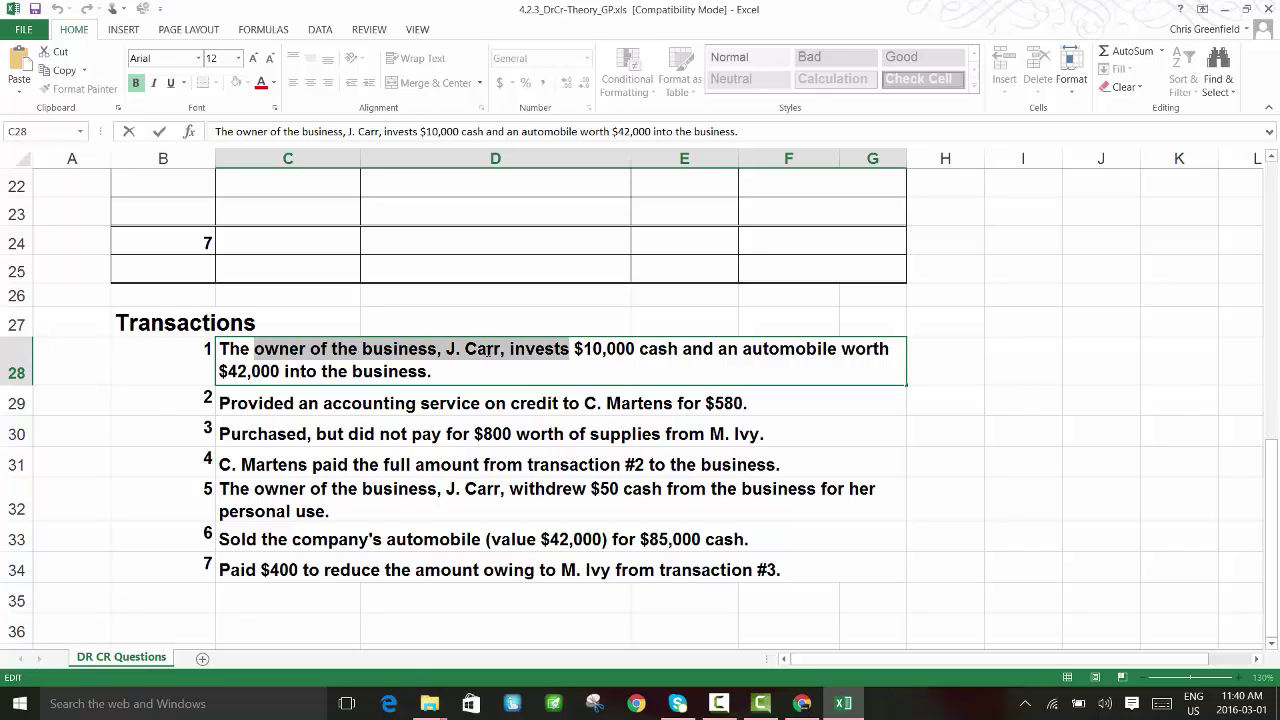
pyautogui.moveTo(837, 350); pyautogui.dragTo(742, 350)
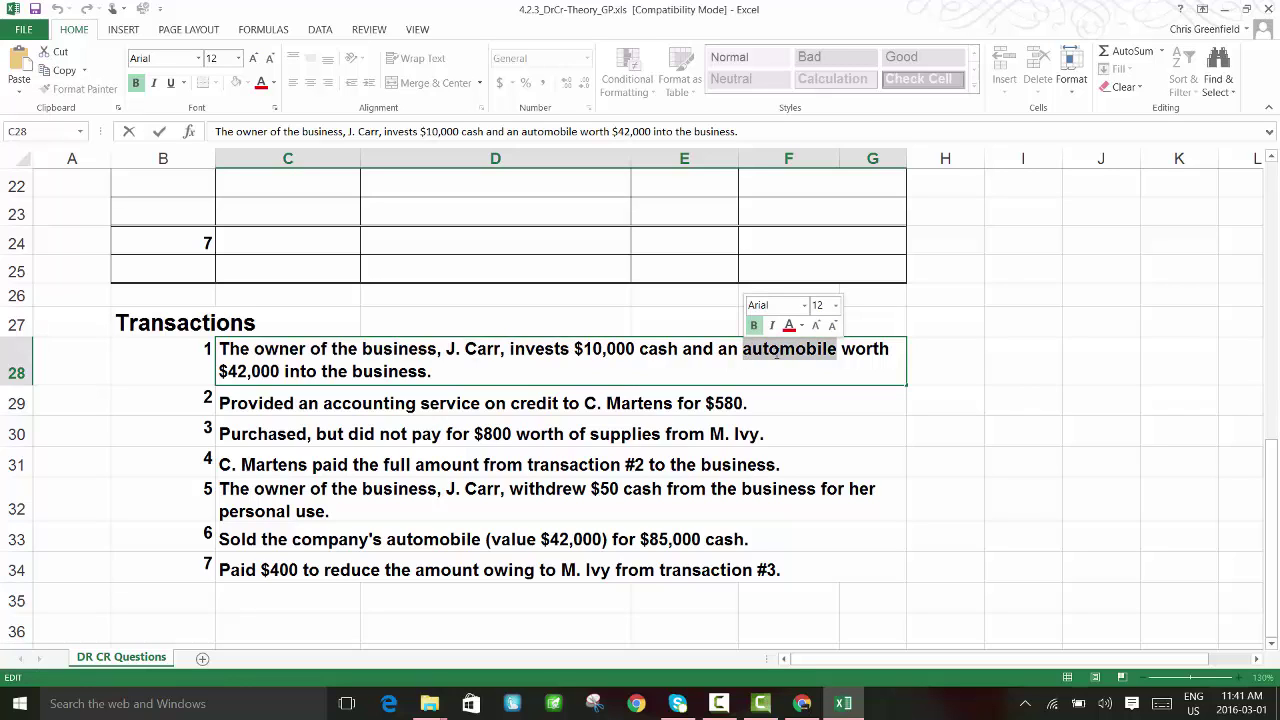
pyautogui.click(678, 349)
pyautogui.doubleClick(678, 349)
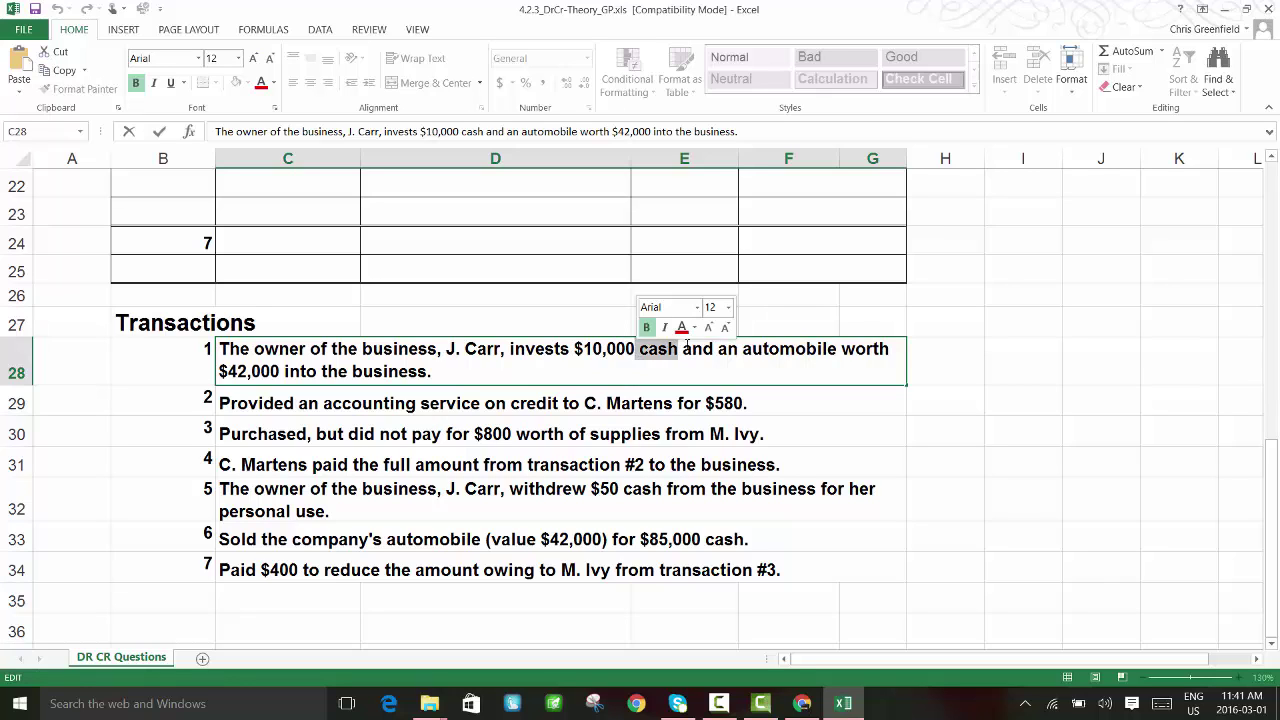
pyautogui.click(681, 328)
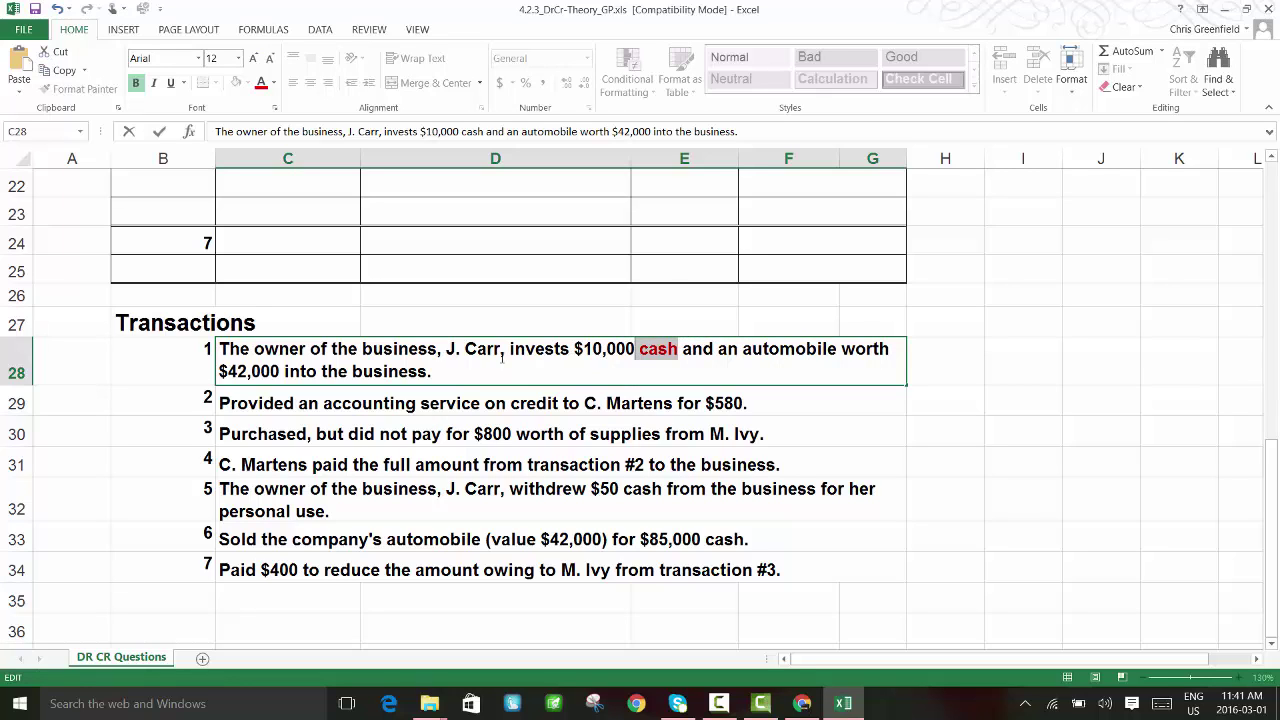
# Colour the words from "owner of the business" through "invests" and the word "automobile" red in transaction 1's description
pyautogui.moveTo(438, 349); pyautogui.dragTo(362, 349)
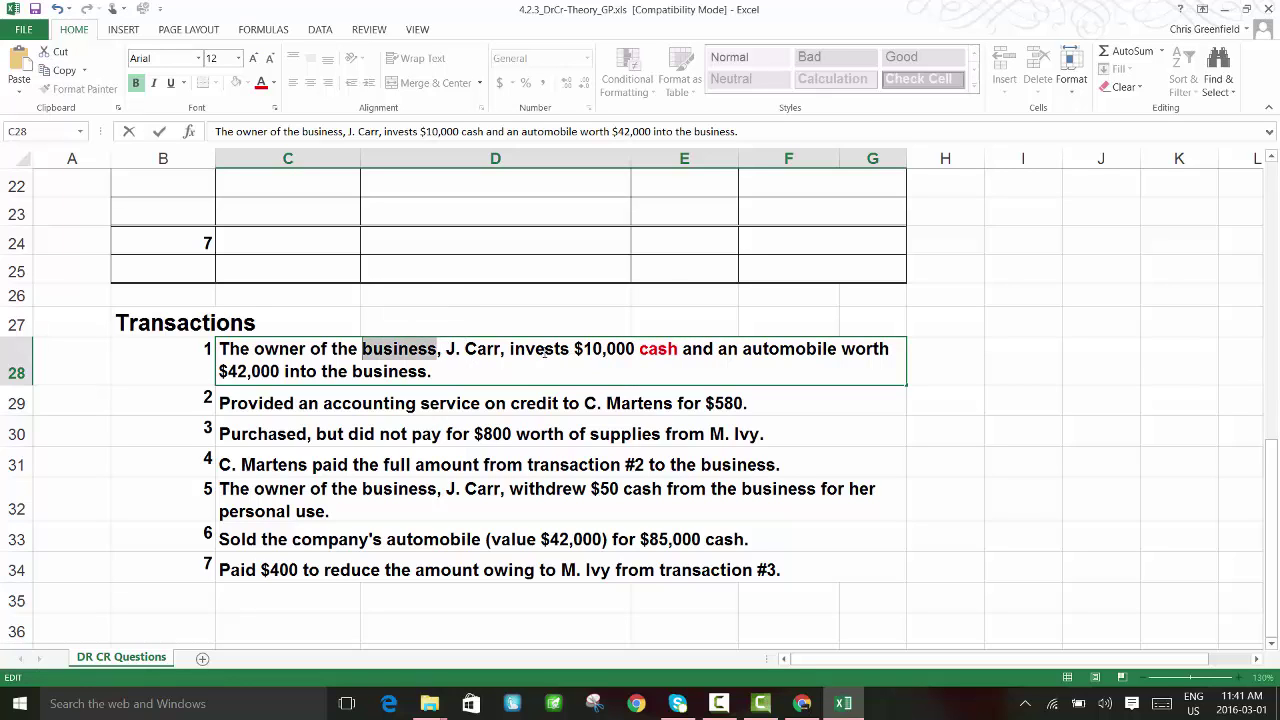
pyautogui.moveTo(572, 349); pyautogui.dragTo(255, 349)
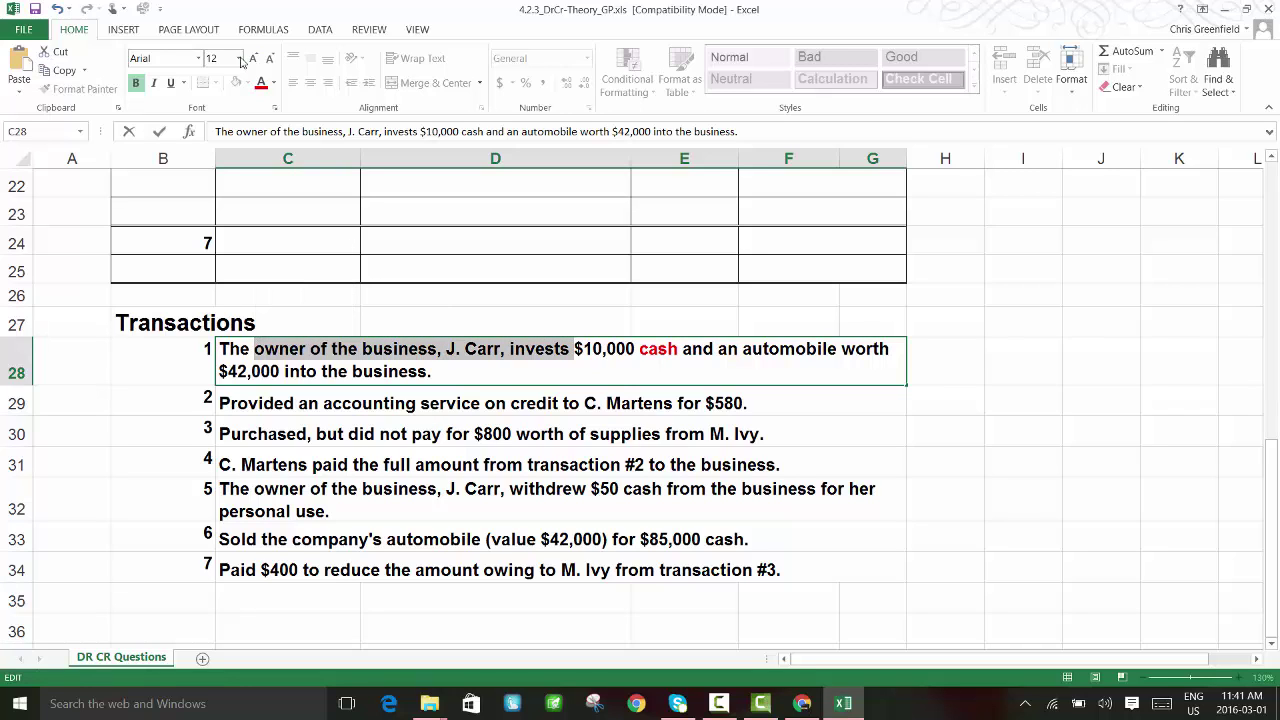
pyautogui.click(260, 84)
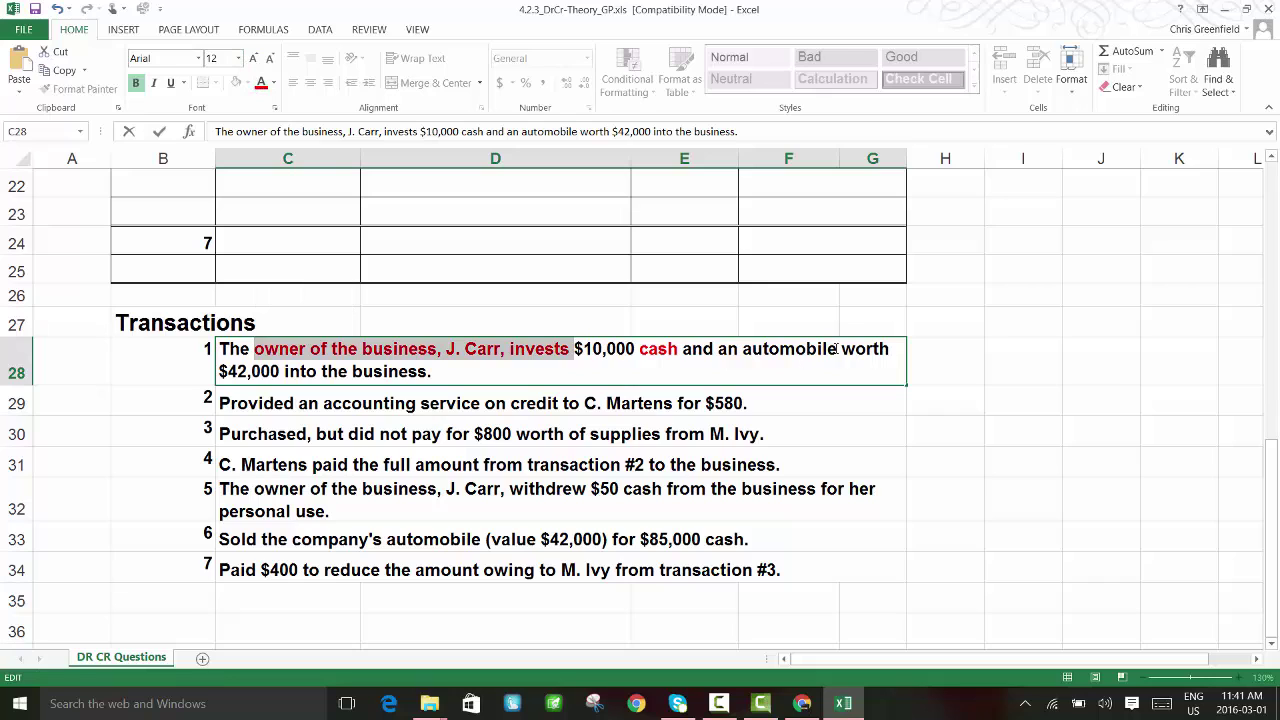
pyautogui.click(821, 349)
pyautogui.moveTo(837, 349); pyautogui.dragTo(742, 349)
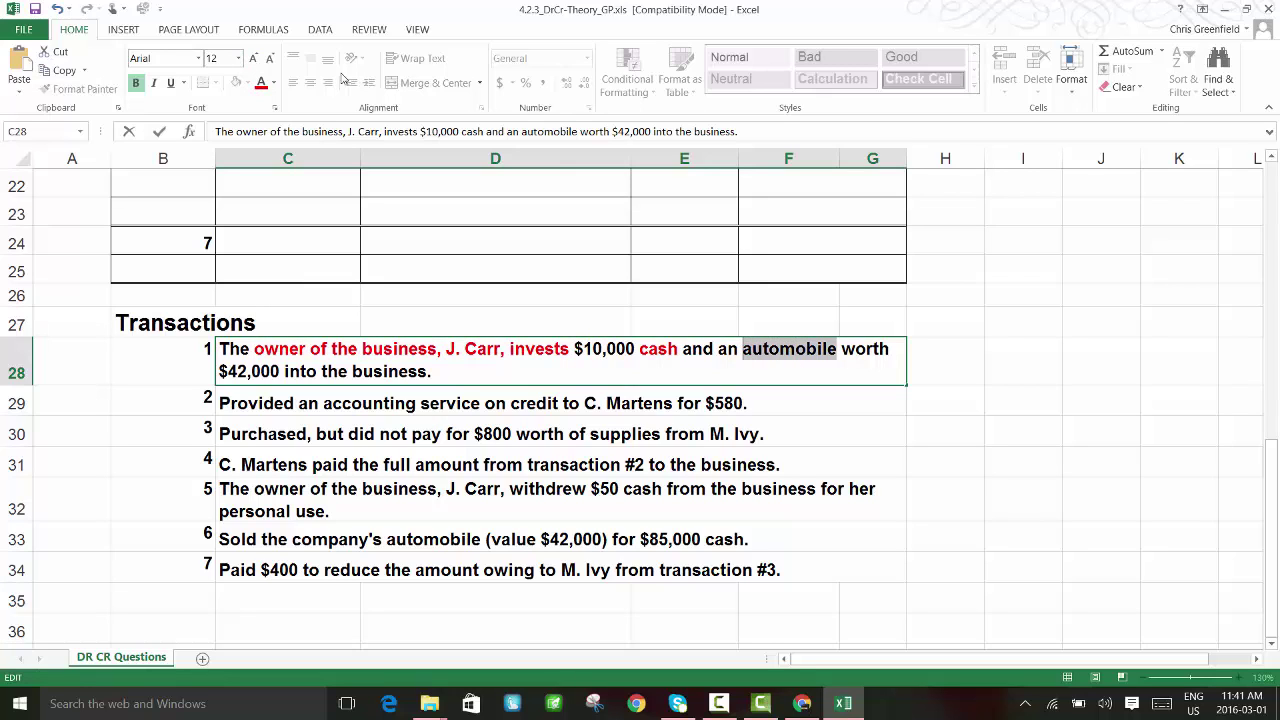
pyautogui.click(261, 83)
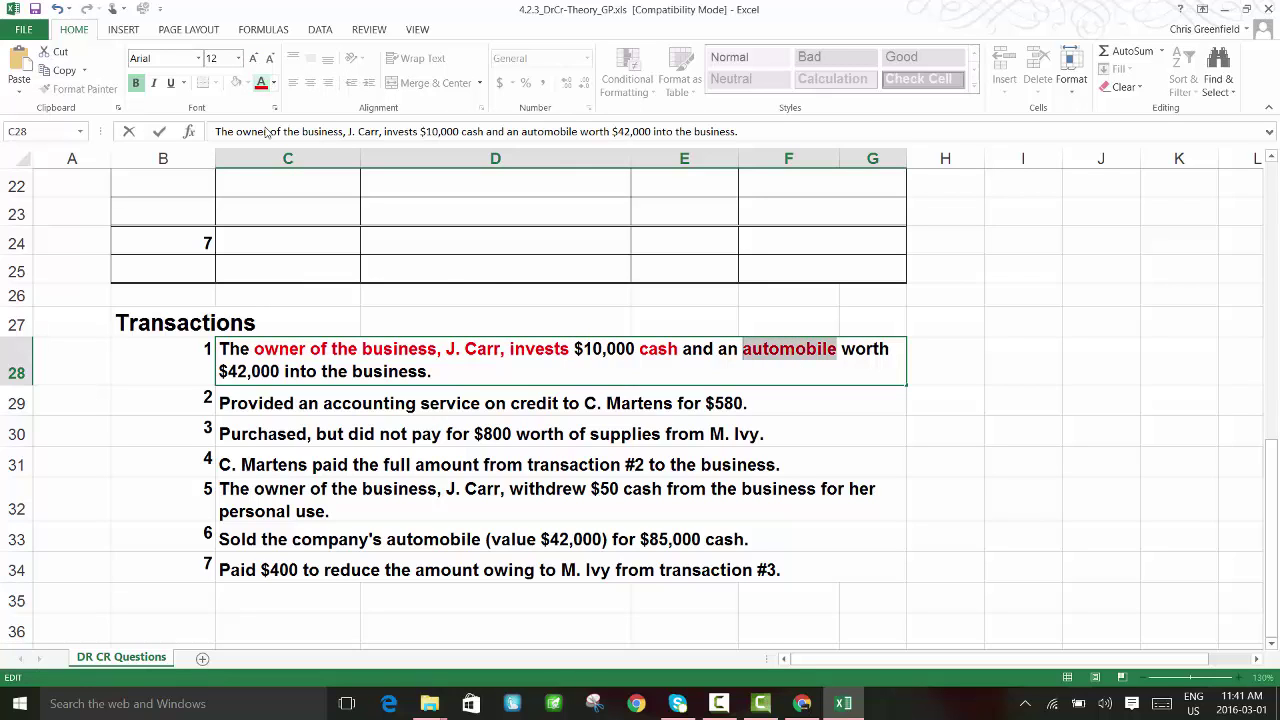
pyautogui.click(667, 352)
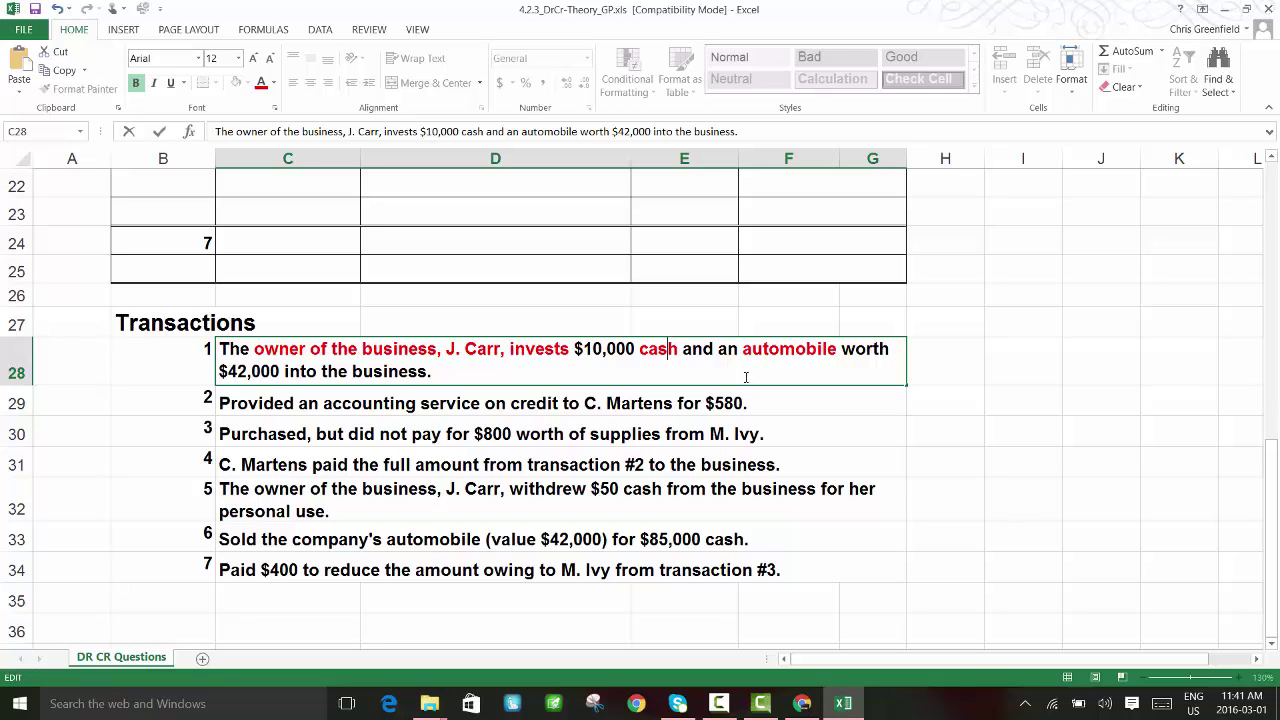
# Enter Cash in D10 and Automobile in D11 as accounts affected by transaction 1
pyautogui.scroll(6, 742, 373)
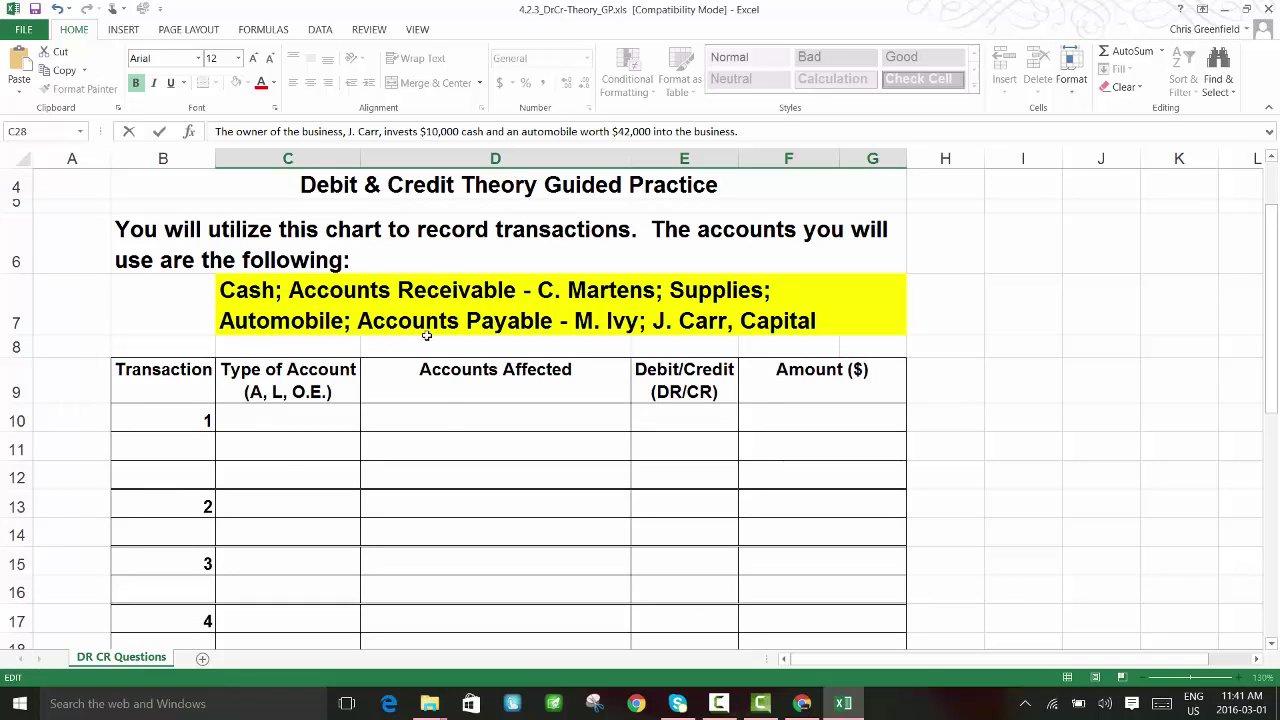
pyautogui.click(441, 416)
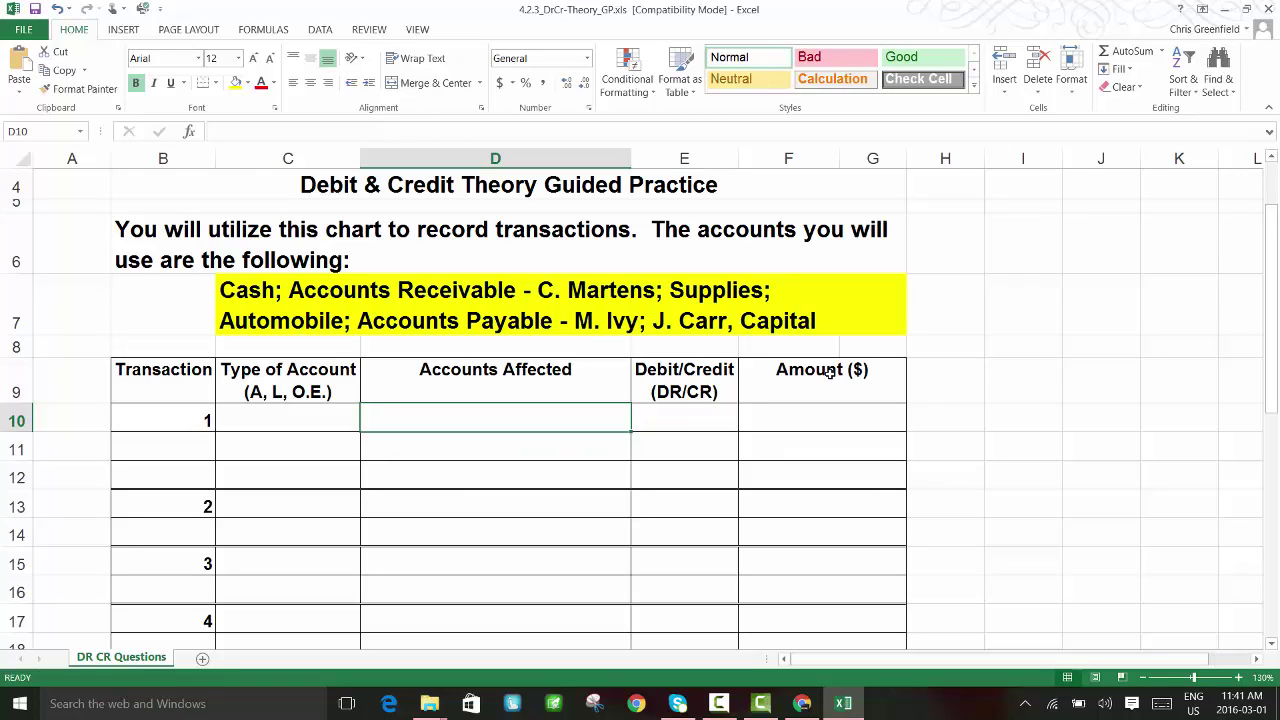
pyautogui.write('Cash')
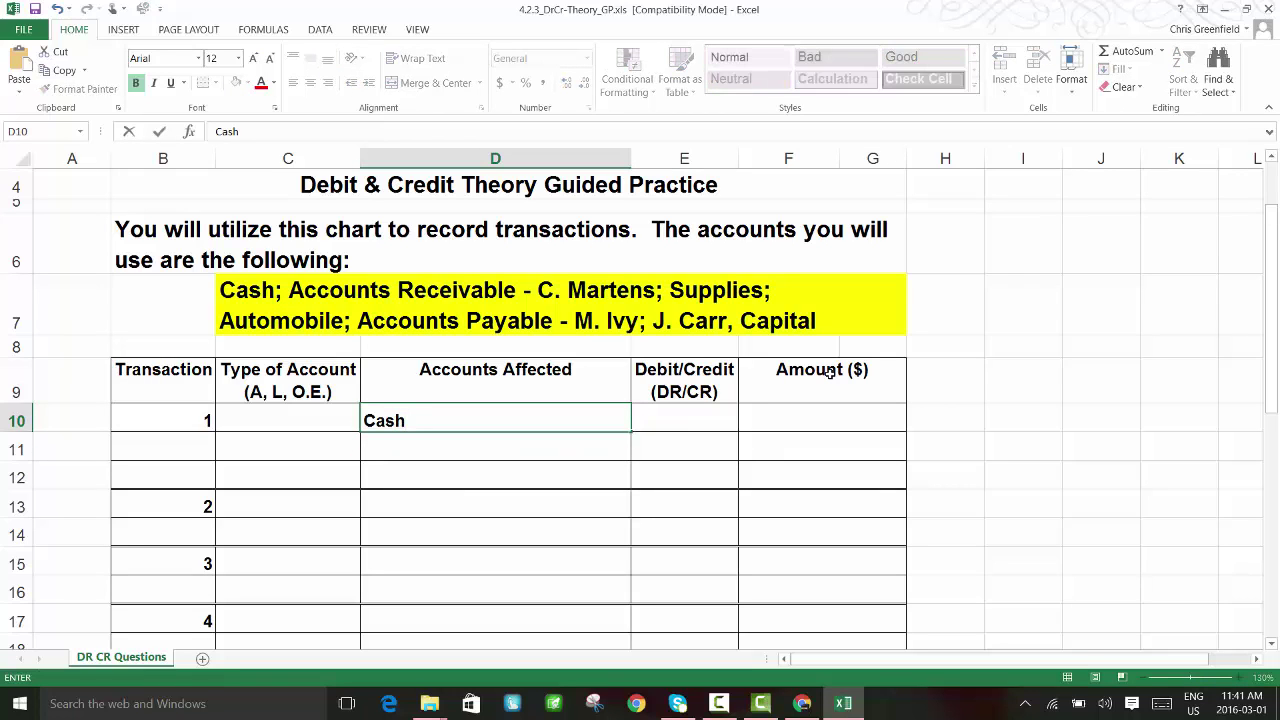
pyautogui.press('Return')
pyautogui.write('Aut')
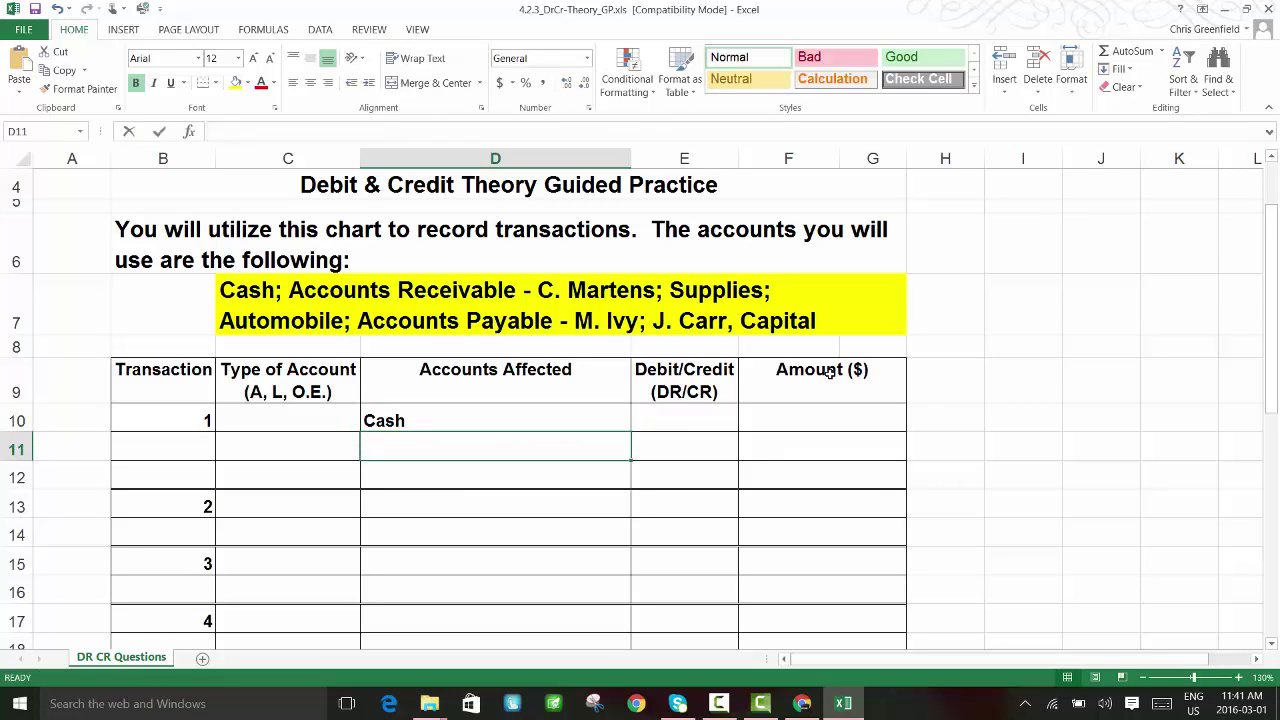
pyautogui.write('om')
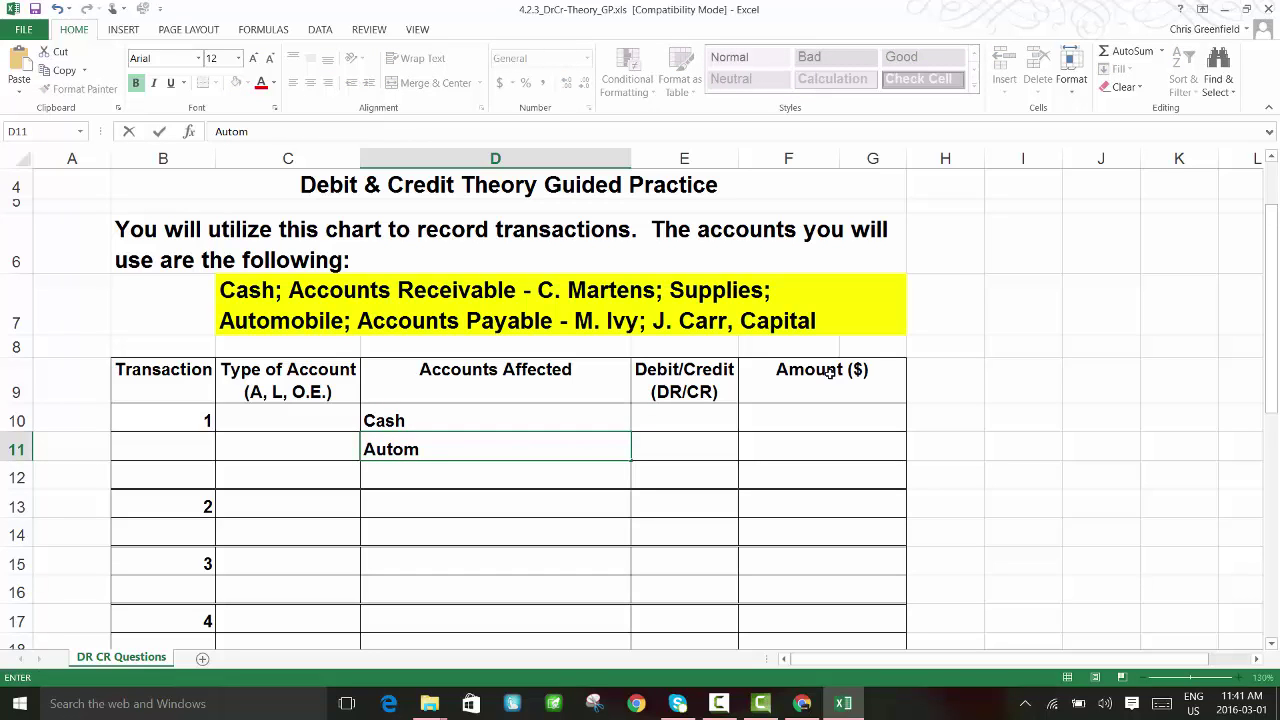
pyautogui.write('obile')
# Enter the owner's capital account in D12 as the third account affected by transaction 1, named as in the accounts list
pyautogui.scroll(-4, 743, 563)
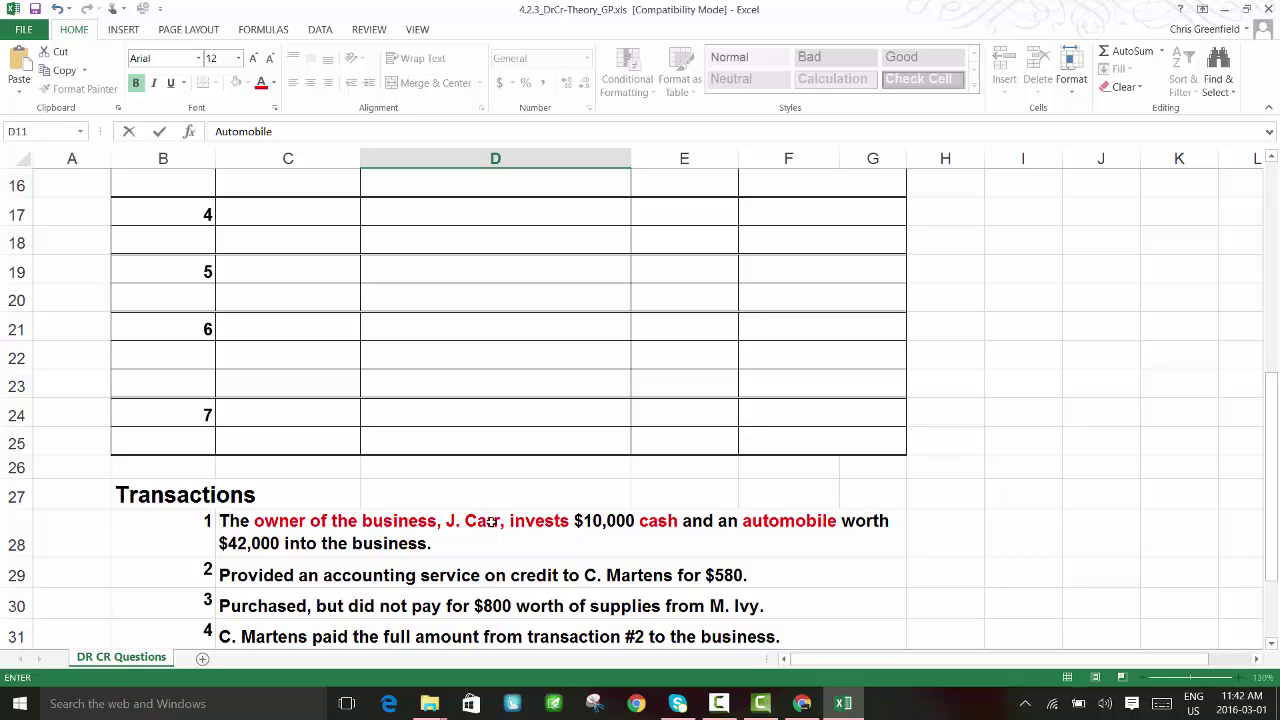
pyautogui.scroll(5, 510, 520)
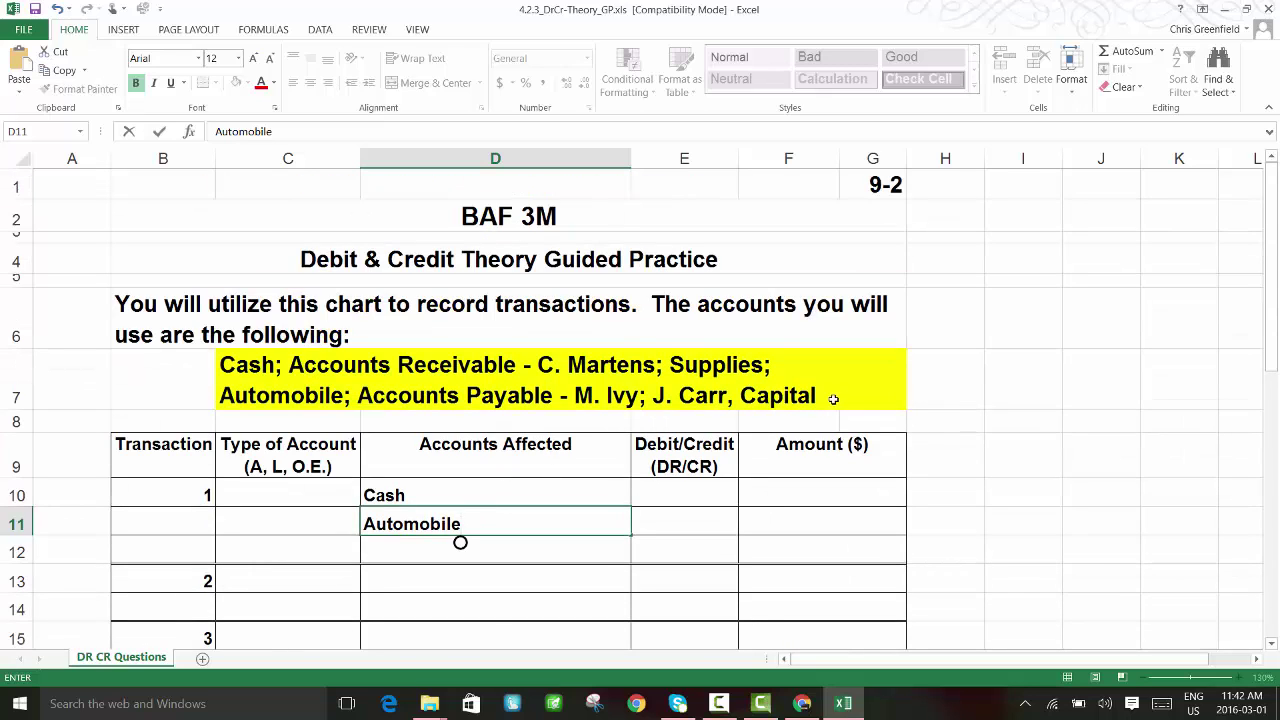
pyautogui.click(391, 550)
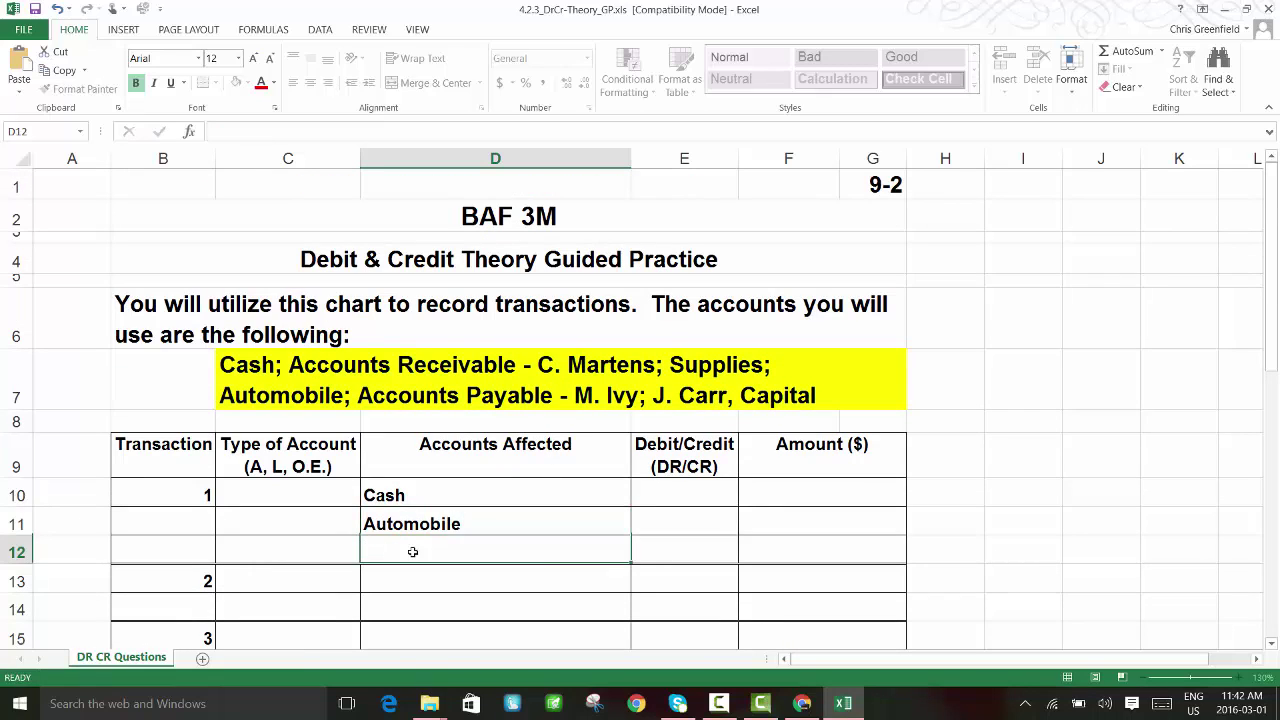
pyautogui.write('J.')
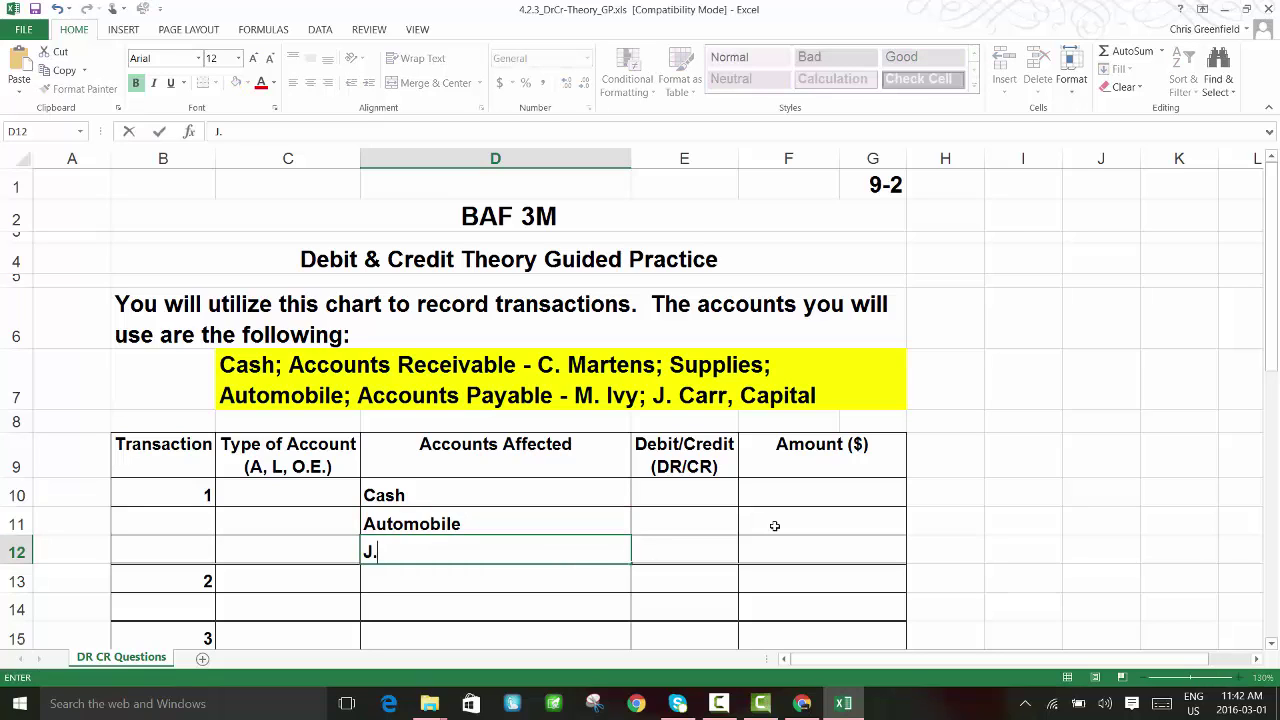
pyautogui.write(' Carr, Capital')
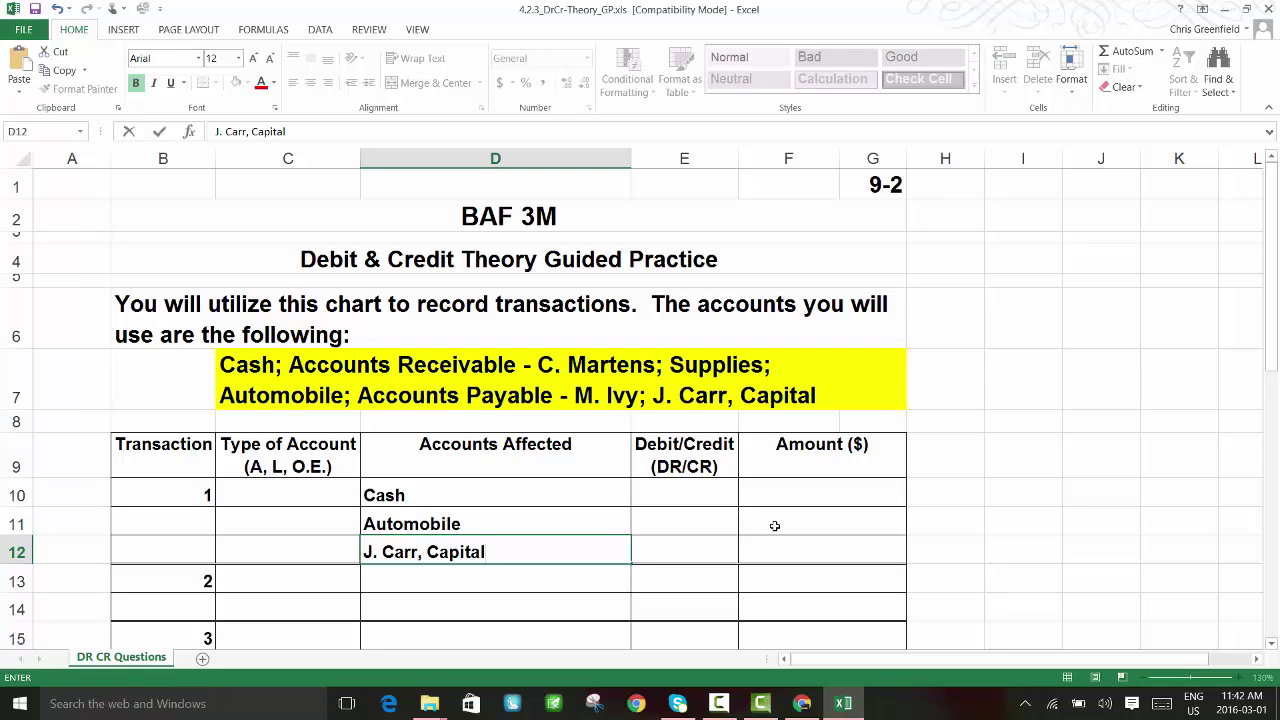
pyautogui.press('Return')
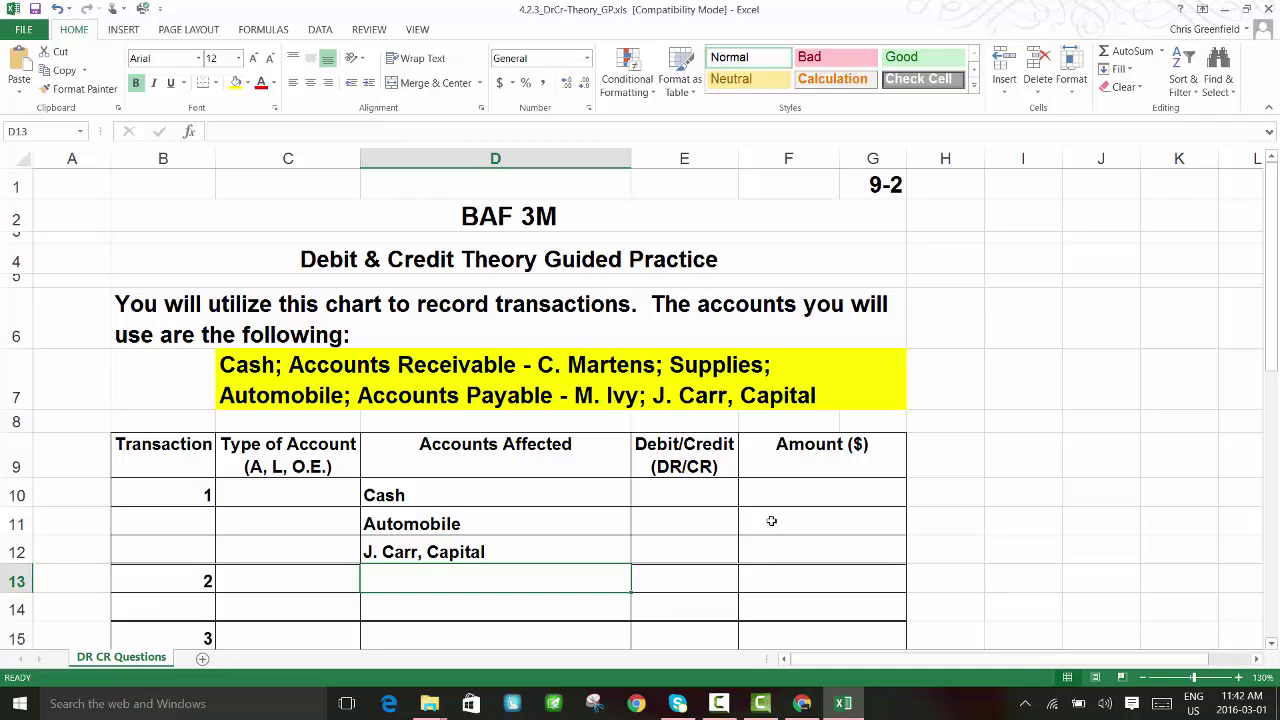
# Enter the transaction 1 amounts of 10000 for Cash in F10 and 42000 for Automobile in F11
pyautogui.scroll(-6, 740, 517)
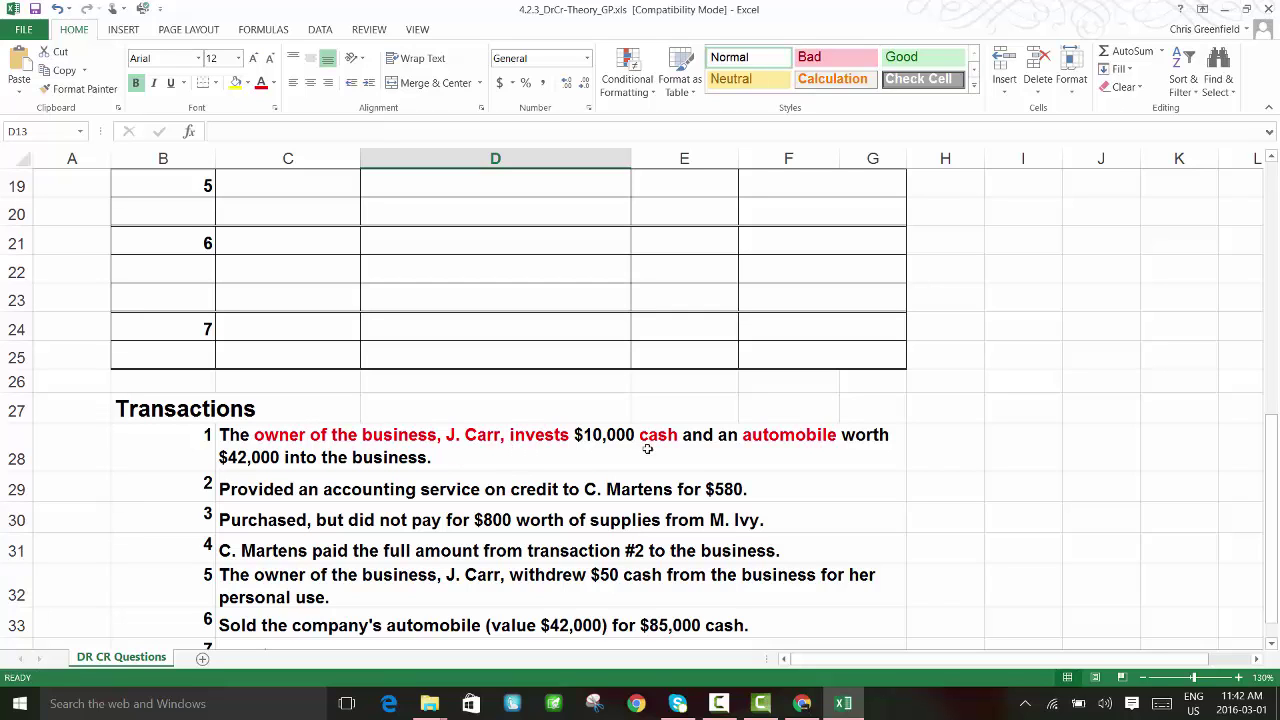
pyautogui.scroll(6, 859, 461)
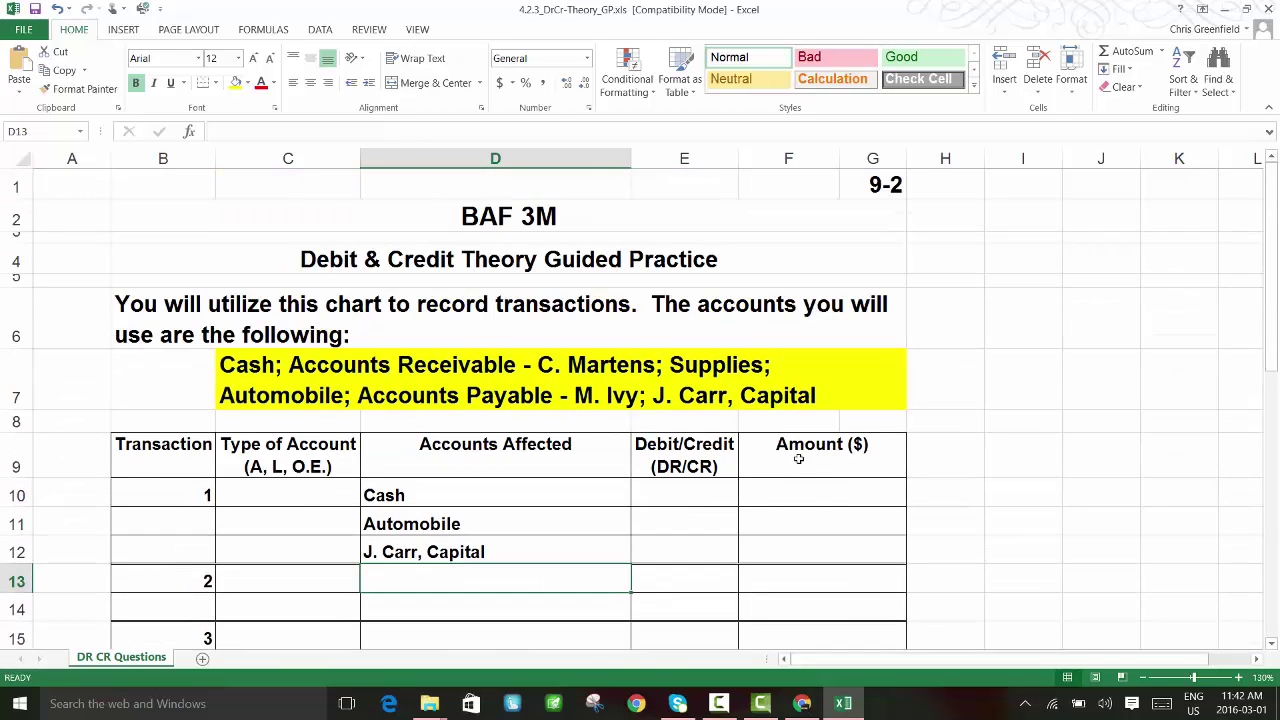
pyautogui.click(790, 491)
pyautogui.write('100')
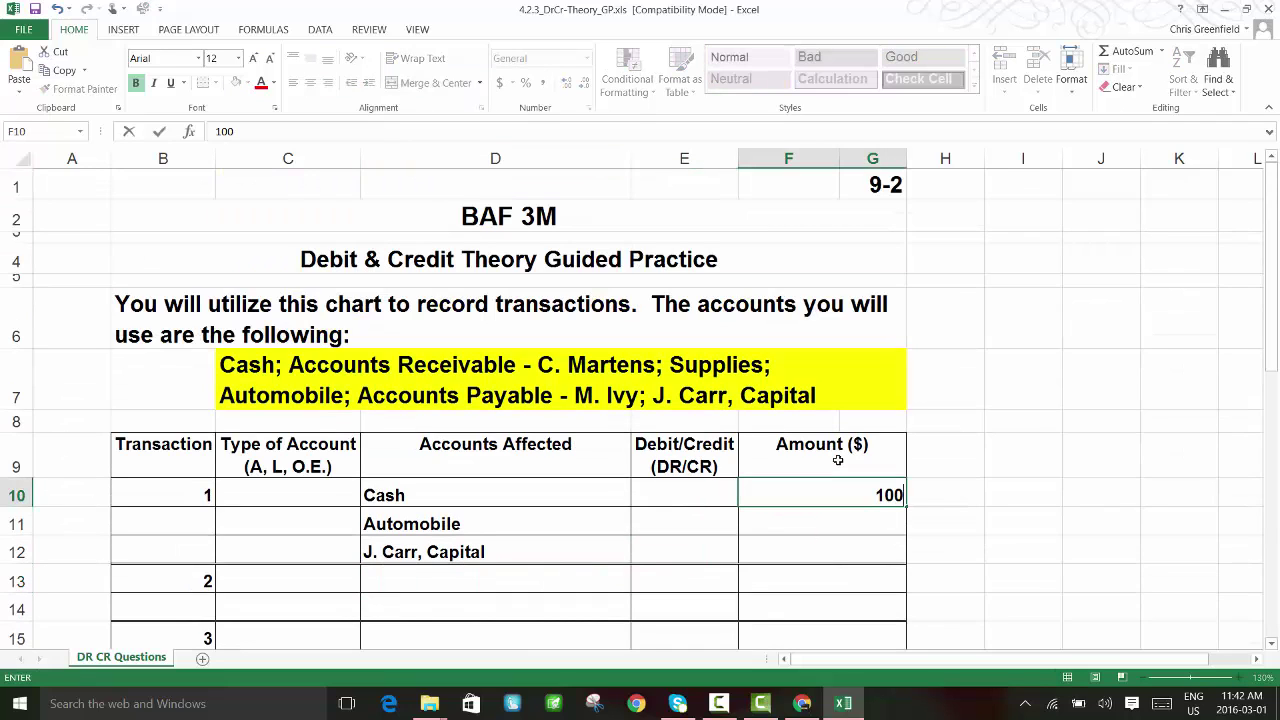
pyautogui.write('00')
pyautogui.press('Return')
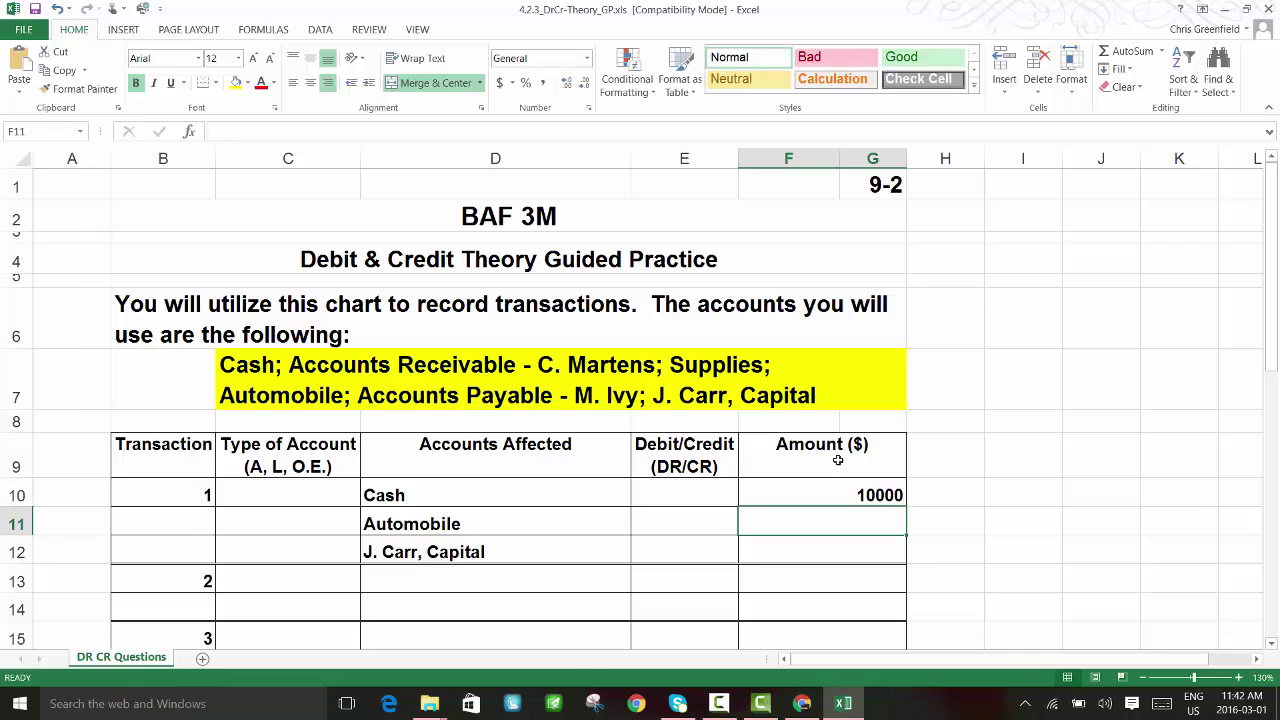
pyautogui.write('4200')
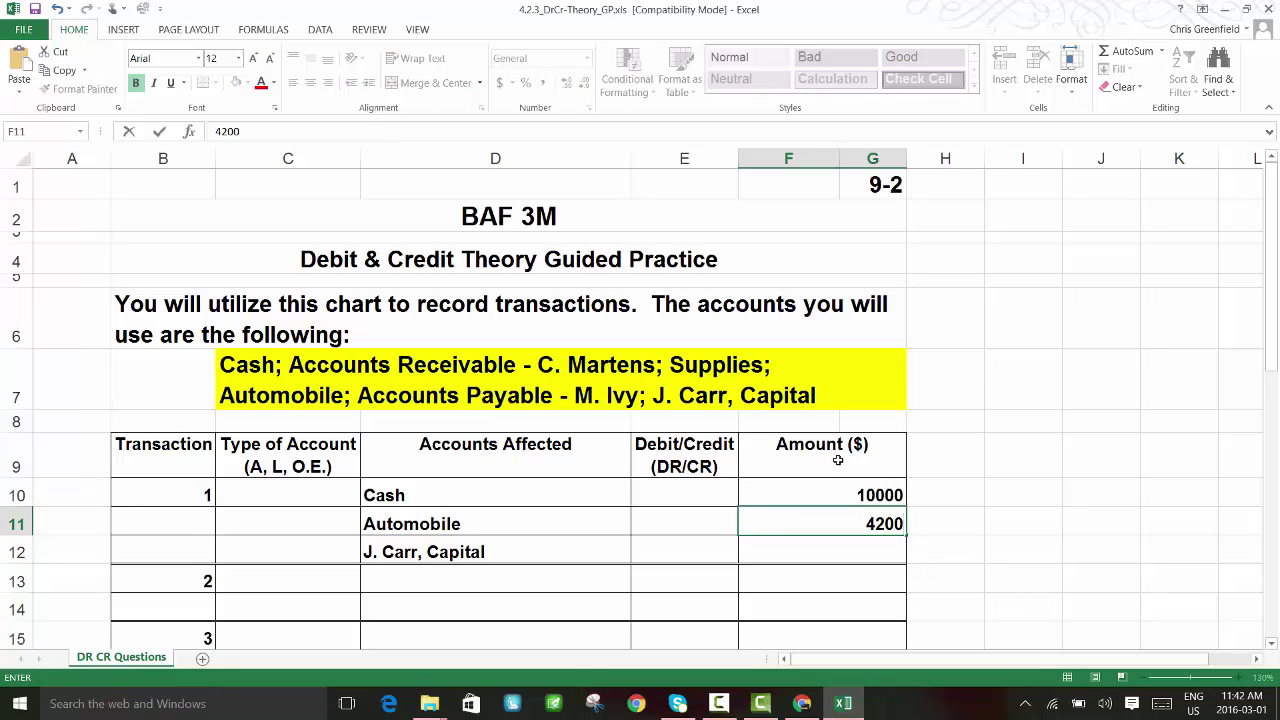
pyautogui.write('0')
pyautogui.press('Return')
# Apply the comma number style with two decimals to the chart's Amount ($) cells from row 10 through row 25
pyautogui.press('Up')
pyautogui.press('Up')
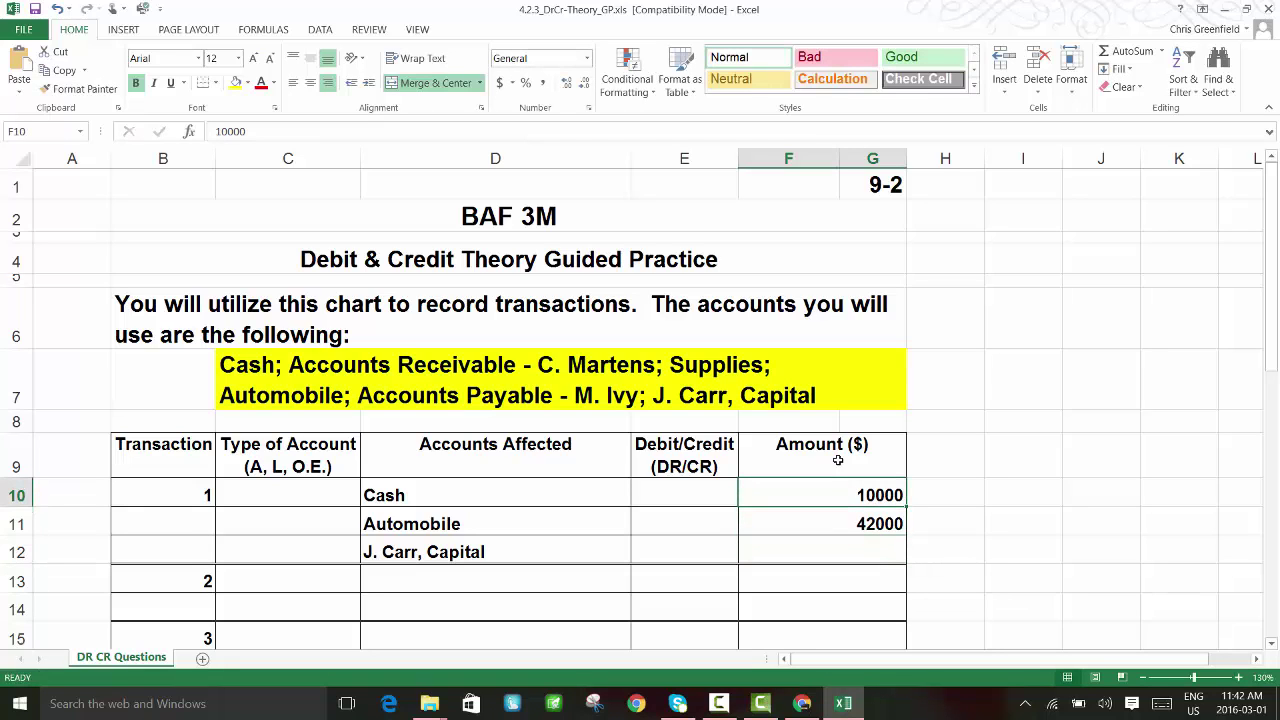
pyautogui.moveTo(838, 495); pyautogui.dragTo(635, 545)
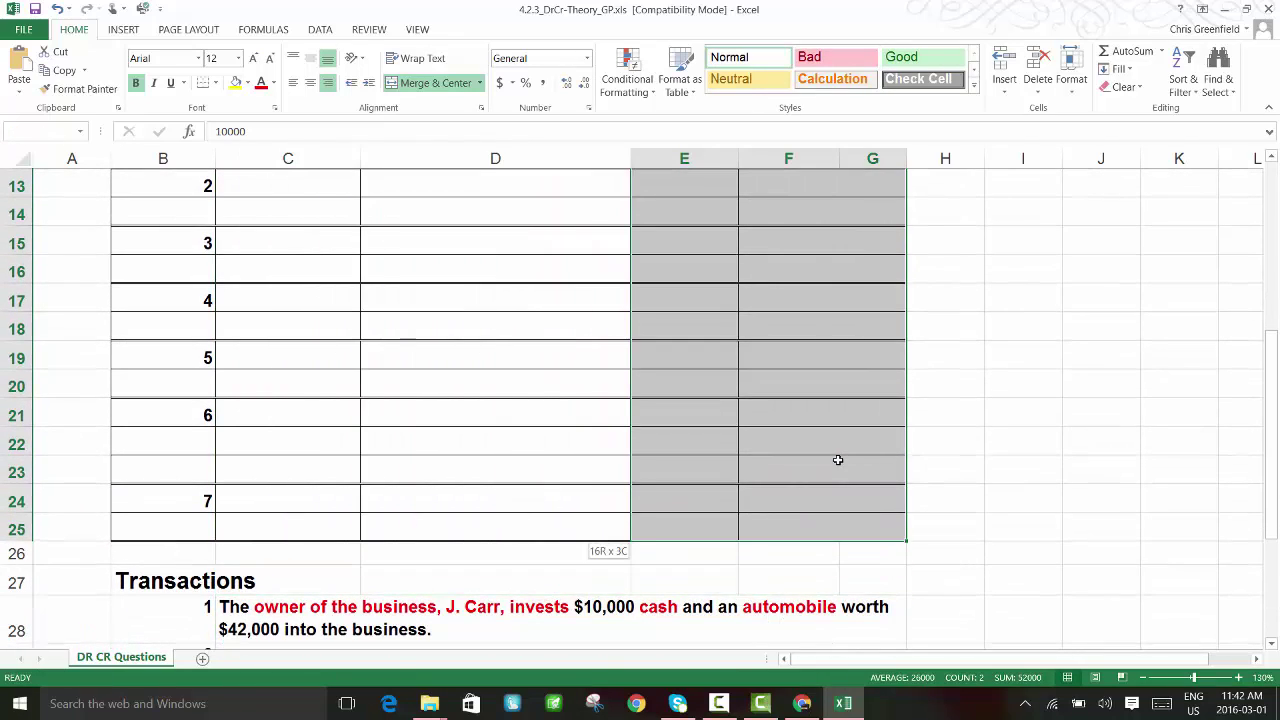
pyautogui.moveTo(838, 460); pyautogui.dragTo(838, 460)
pyautogui.scroll(4, 557, 632)
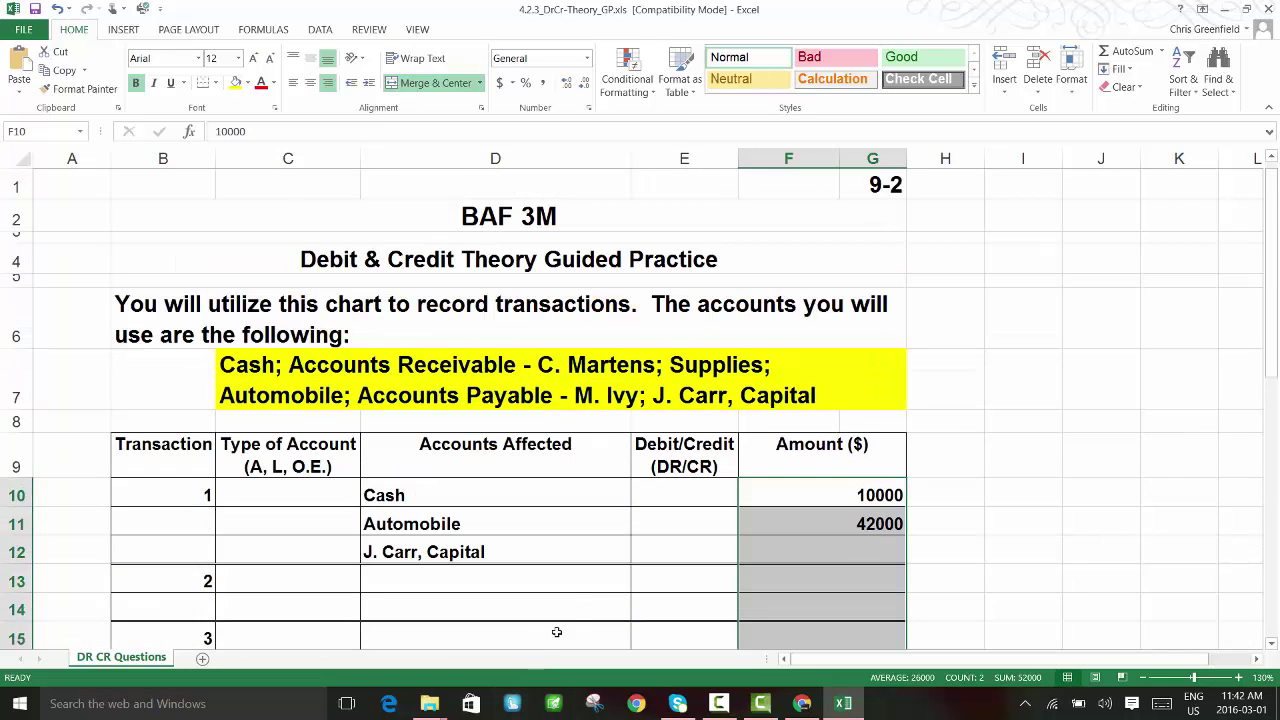
pyautogui.press('XF86AudioRaiseVolume')
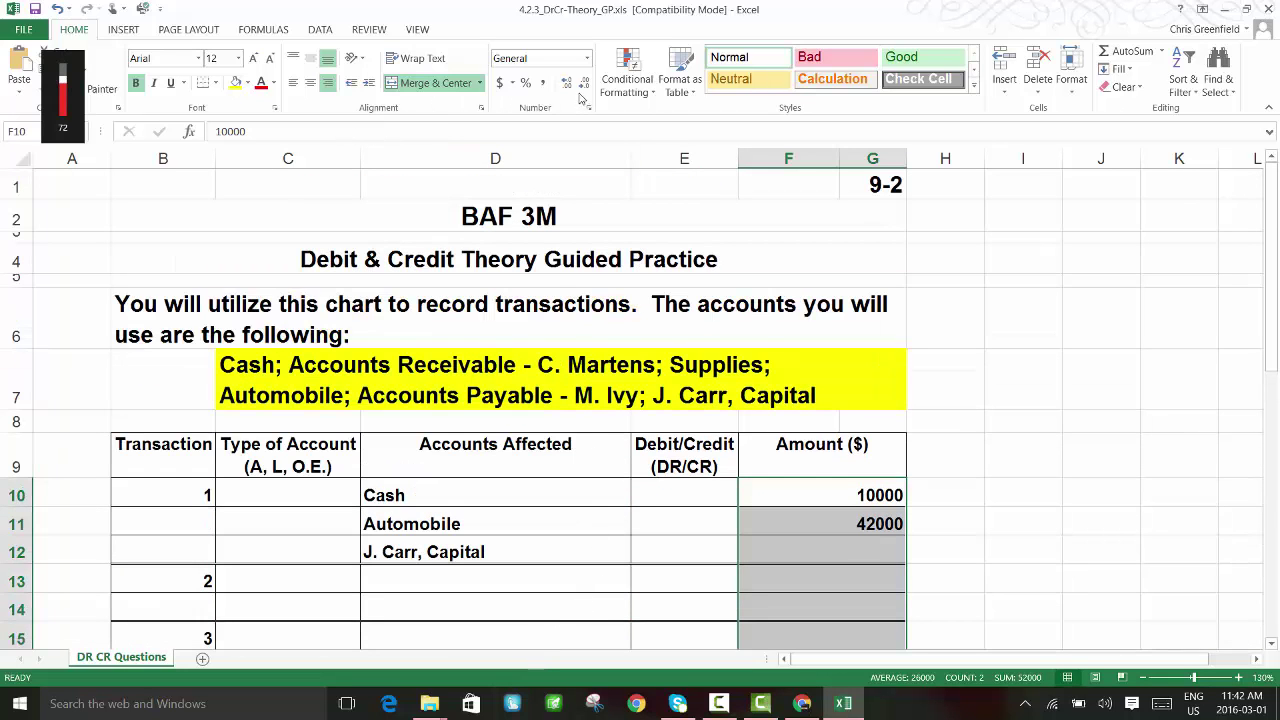
pyautogui.click(541, 83)
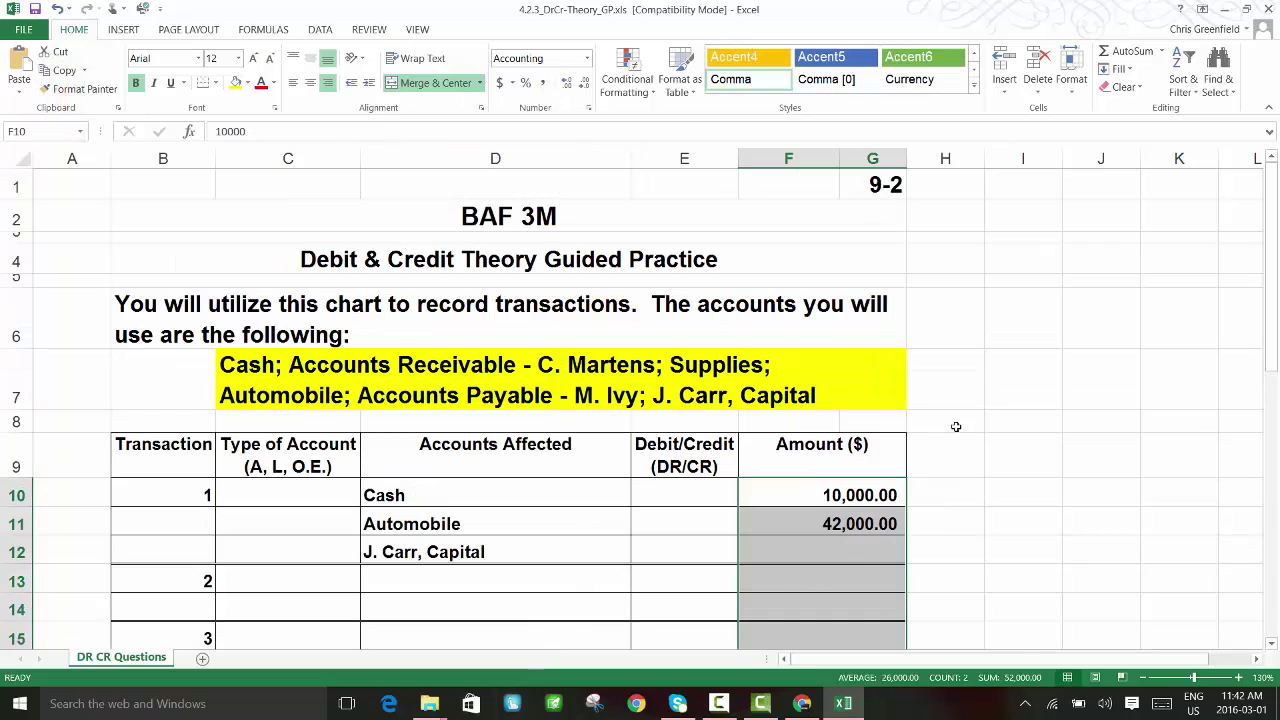
pyautogui.click(956, 427)
# Enter 52000 in F12 as the amount for the owner's capital account in transaction 1
pyautogui.scroll(-3, 944, 442)
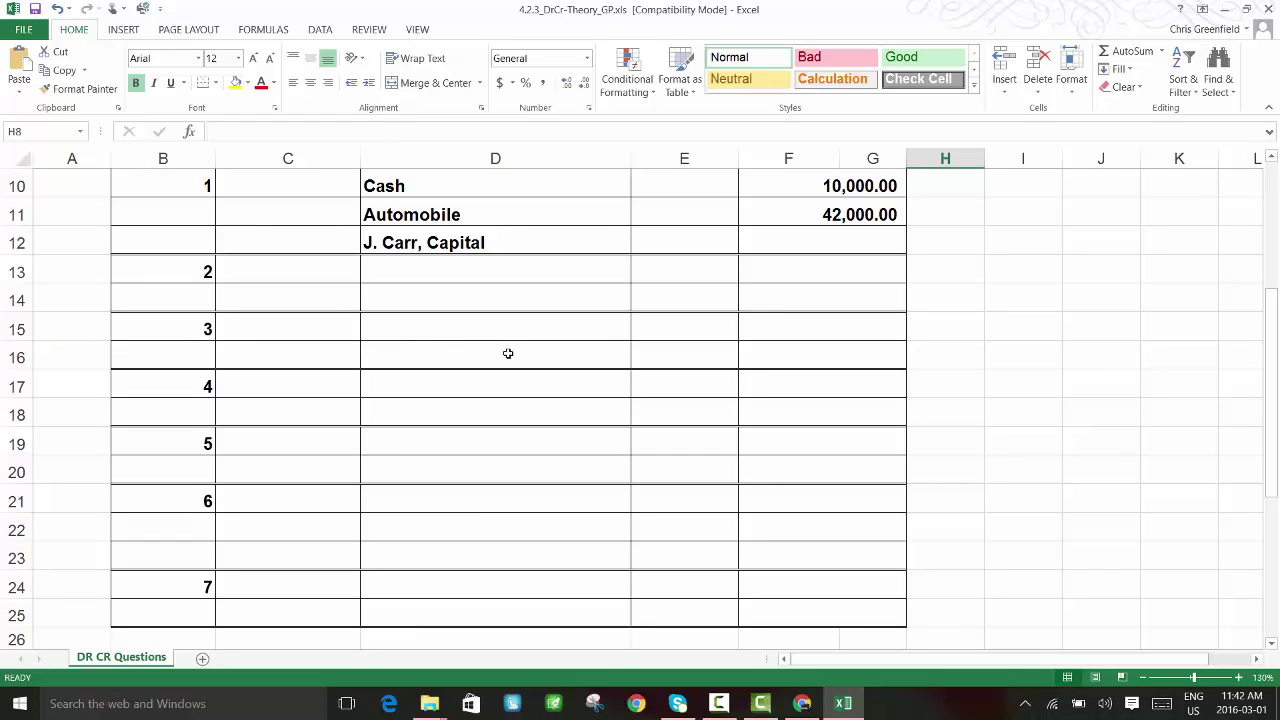
pyautogui.scroll(-3, 551, 294)
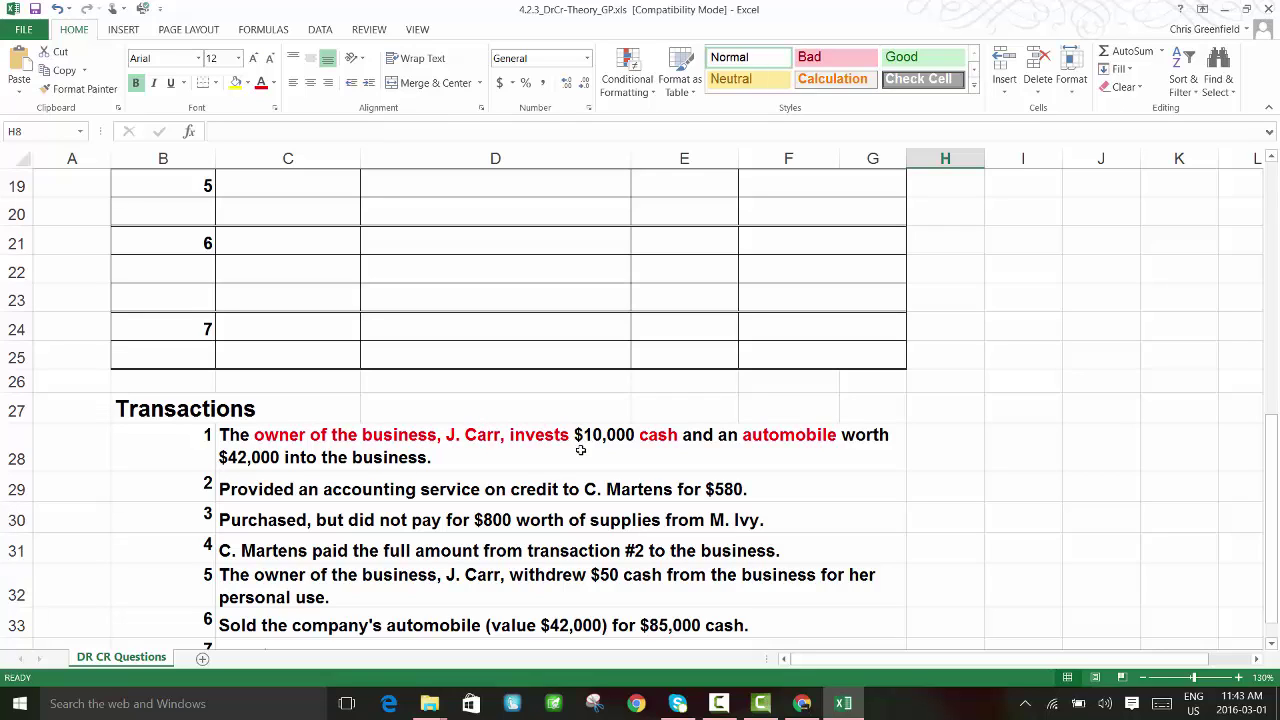
pyautogui.scroll(6, 586, 446)
pyautogui.click(847, 550)
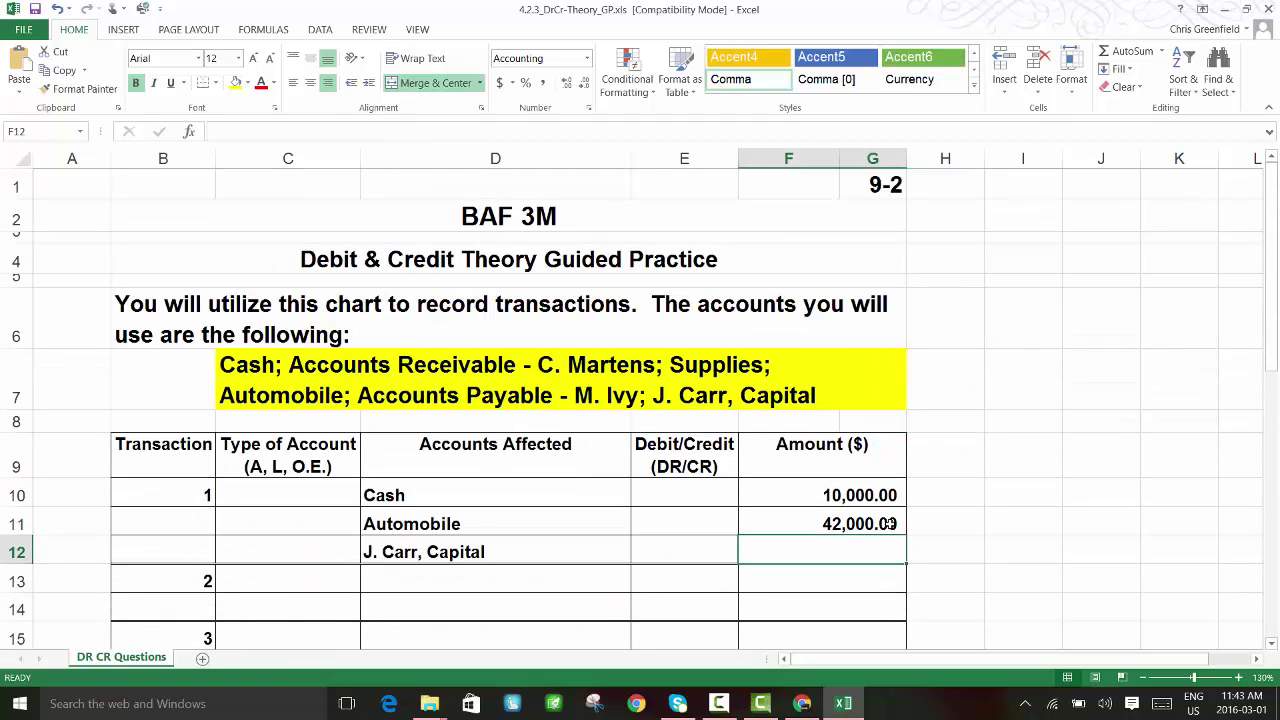
pyautogui.write('52000')
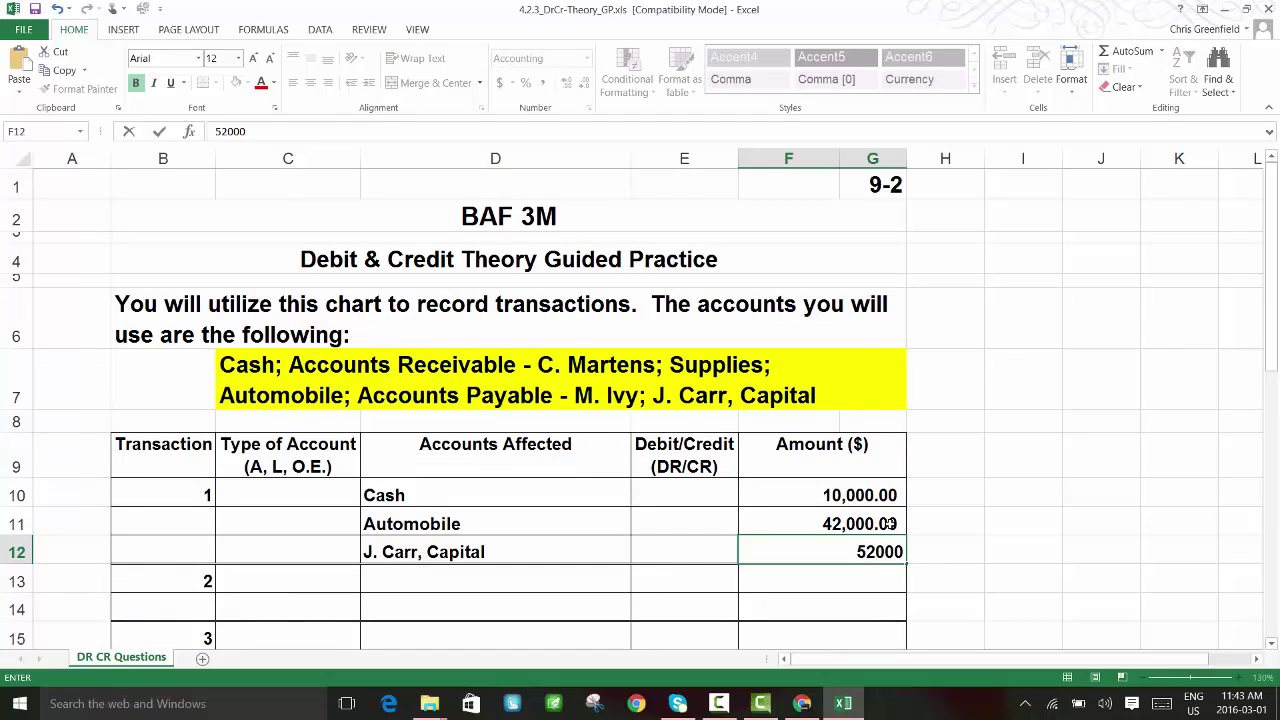
pyautogui.press('Return')
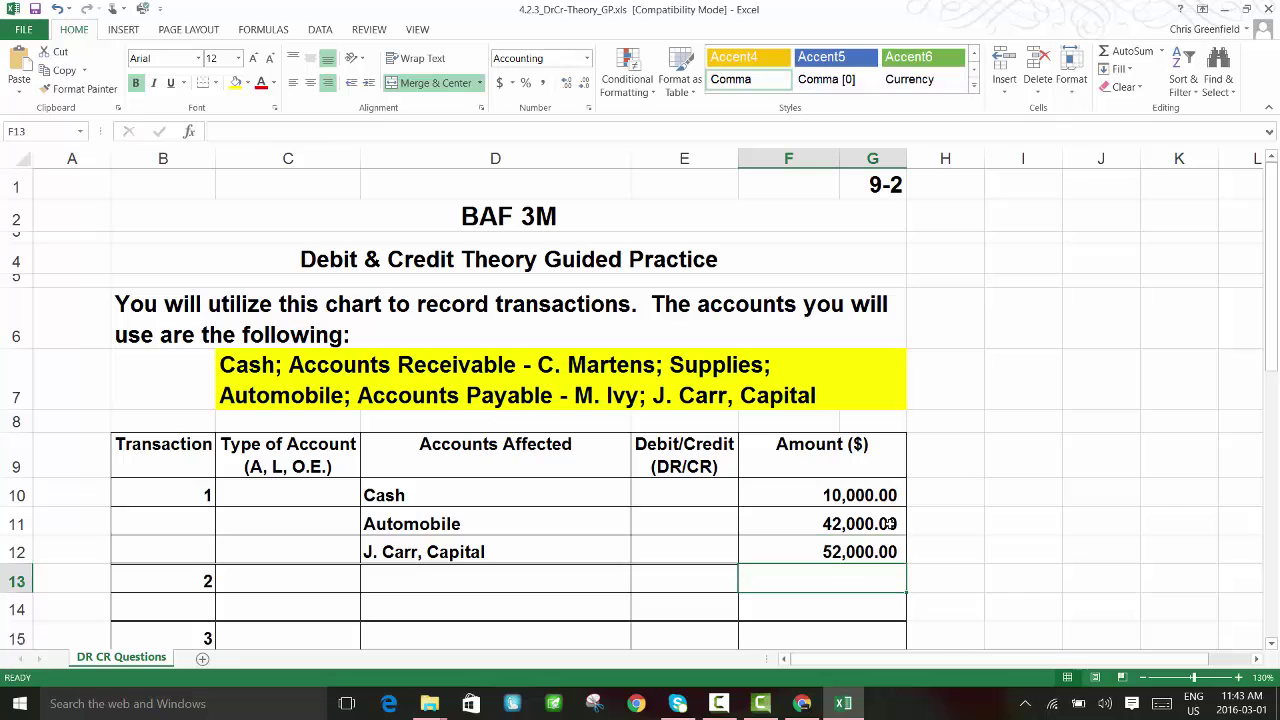
# Enter A in C10 and C11 as the account type for Cash and Automobile
pyautogui.press('Up')
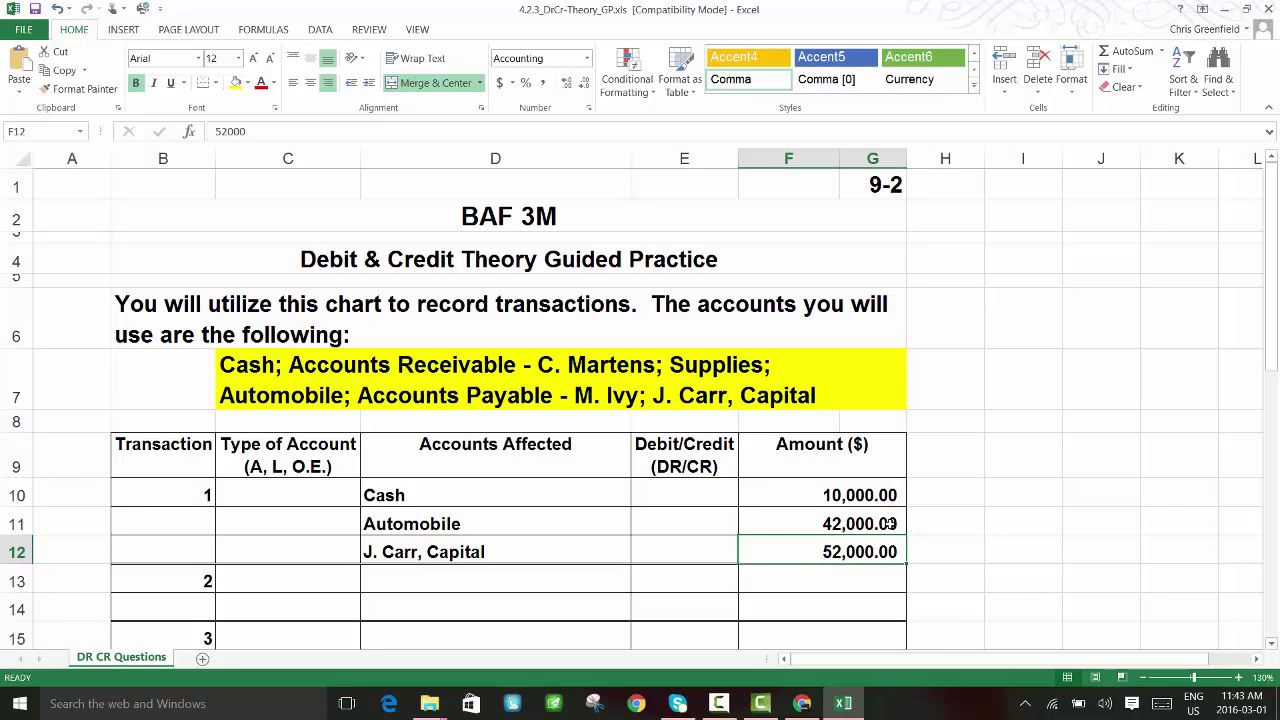
pyautogui.press('Left')
pyautogui.press('Left')
pyautogui.press('Left')
pyautogui.press('Left')
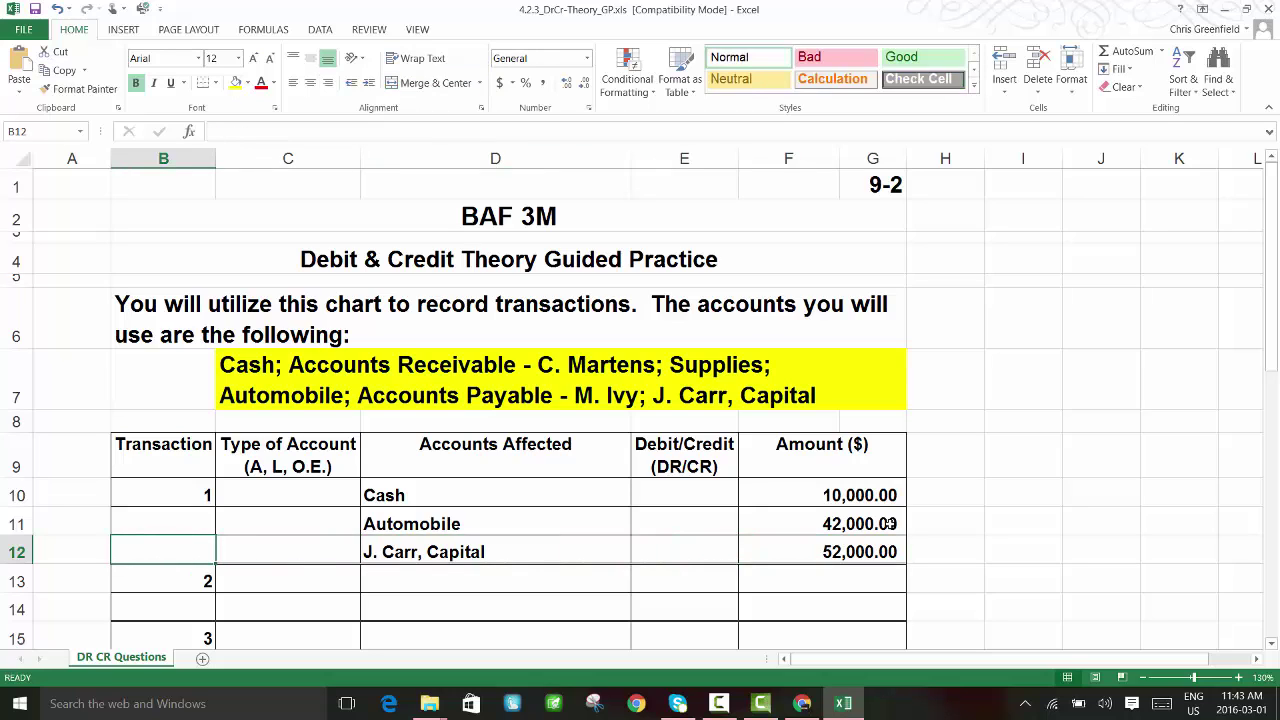
pyautogui.press('Right')
pyautogui.press('Up')
pyautogui.press('Up')
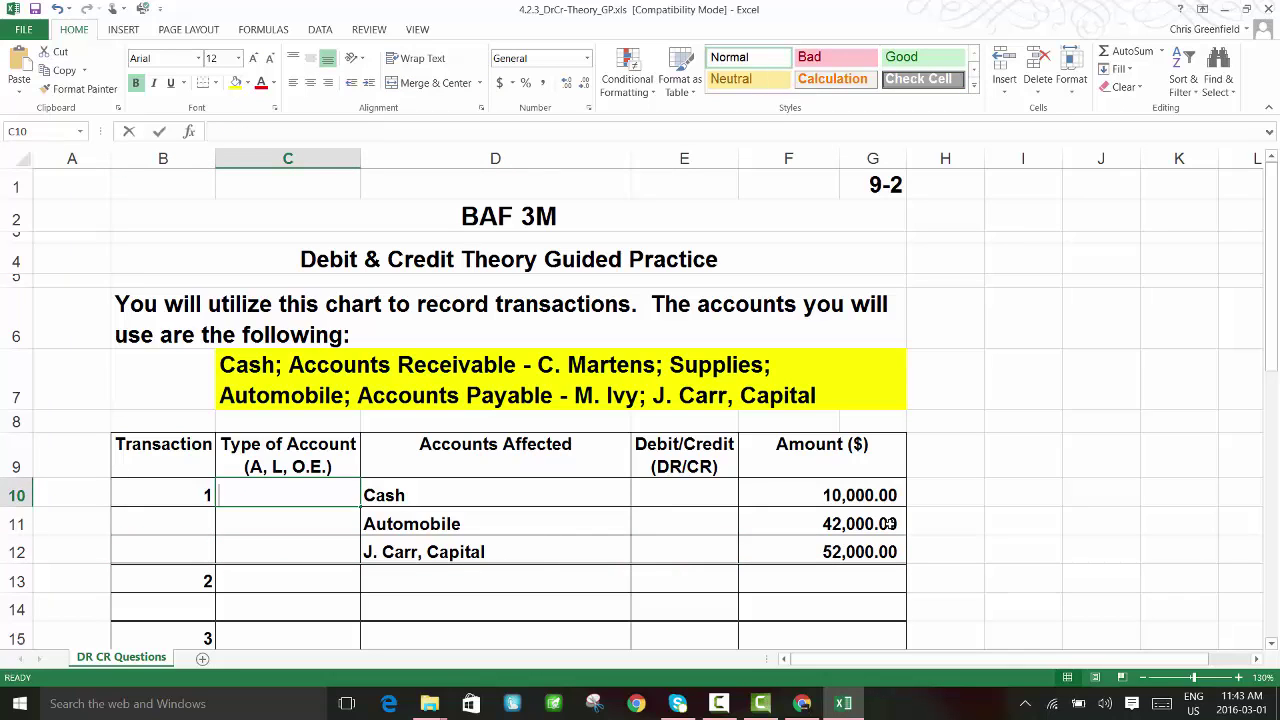
pyautogui.write('A')
pyautogui.press('Return')
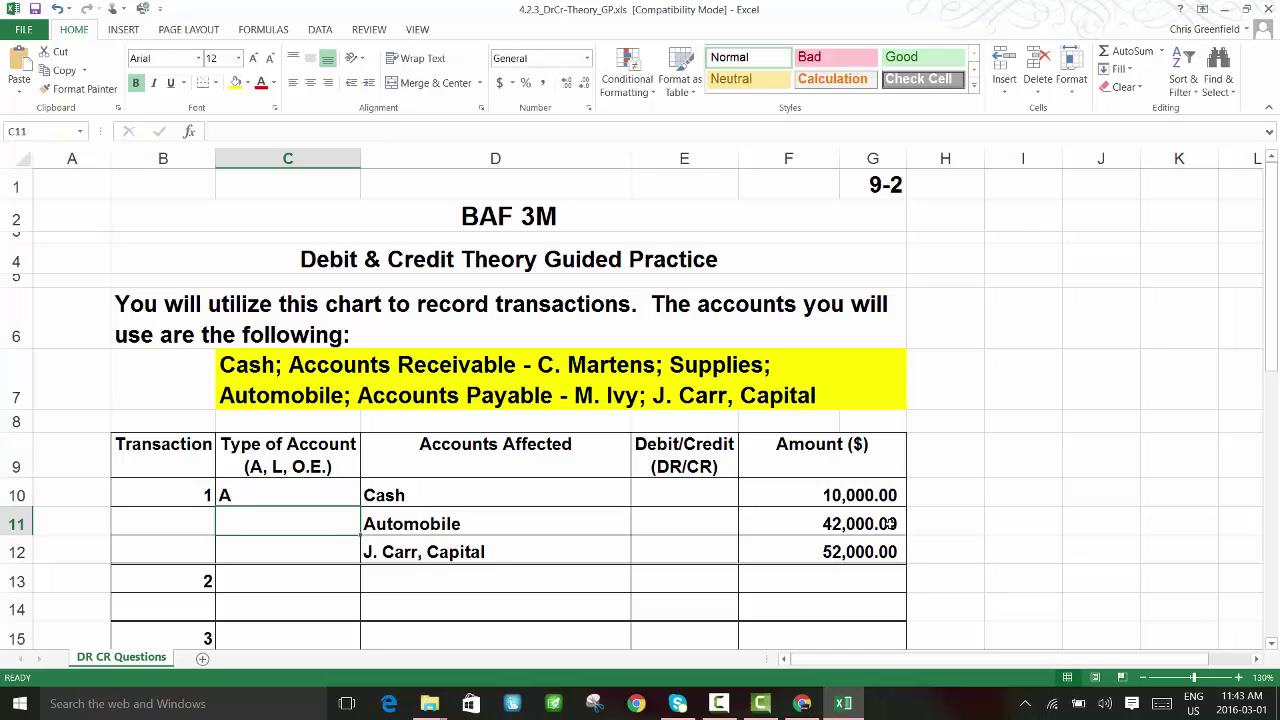
pyautogui.write('A')
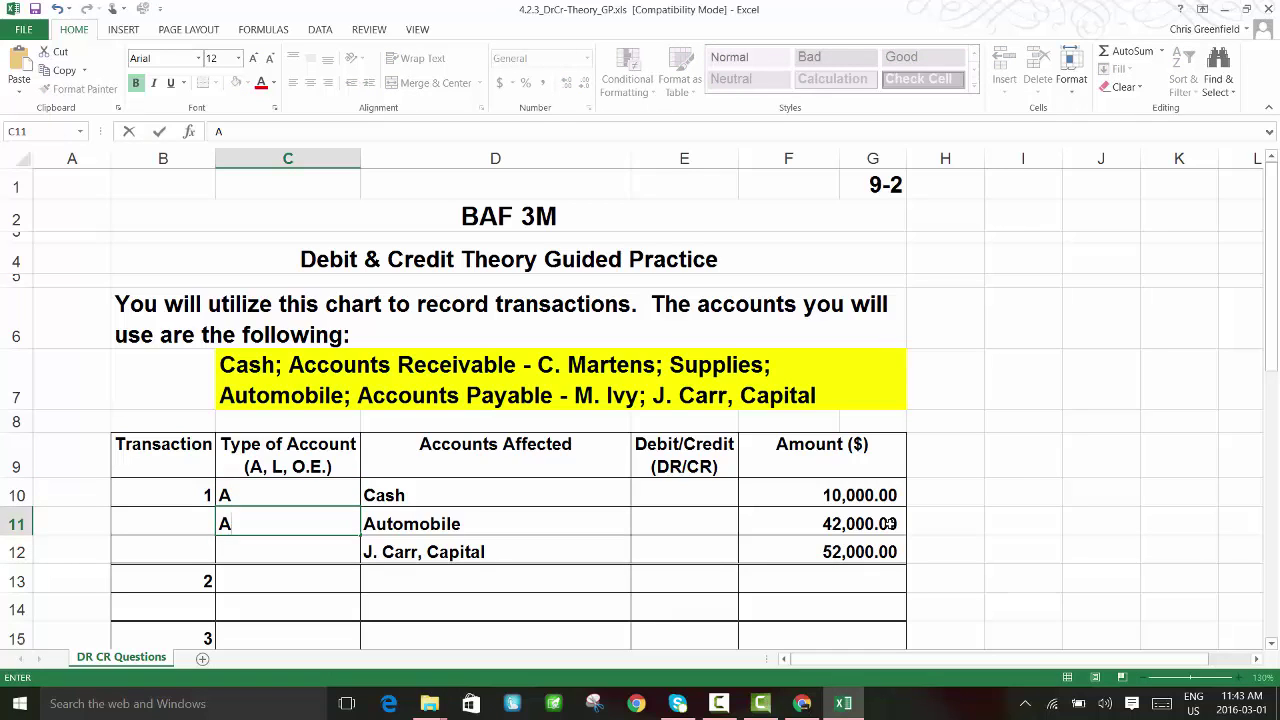
pyautogui.press('Return')
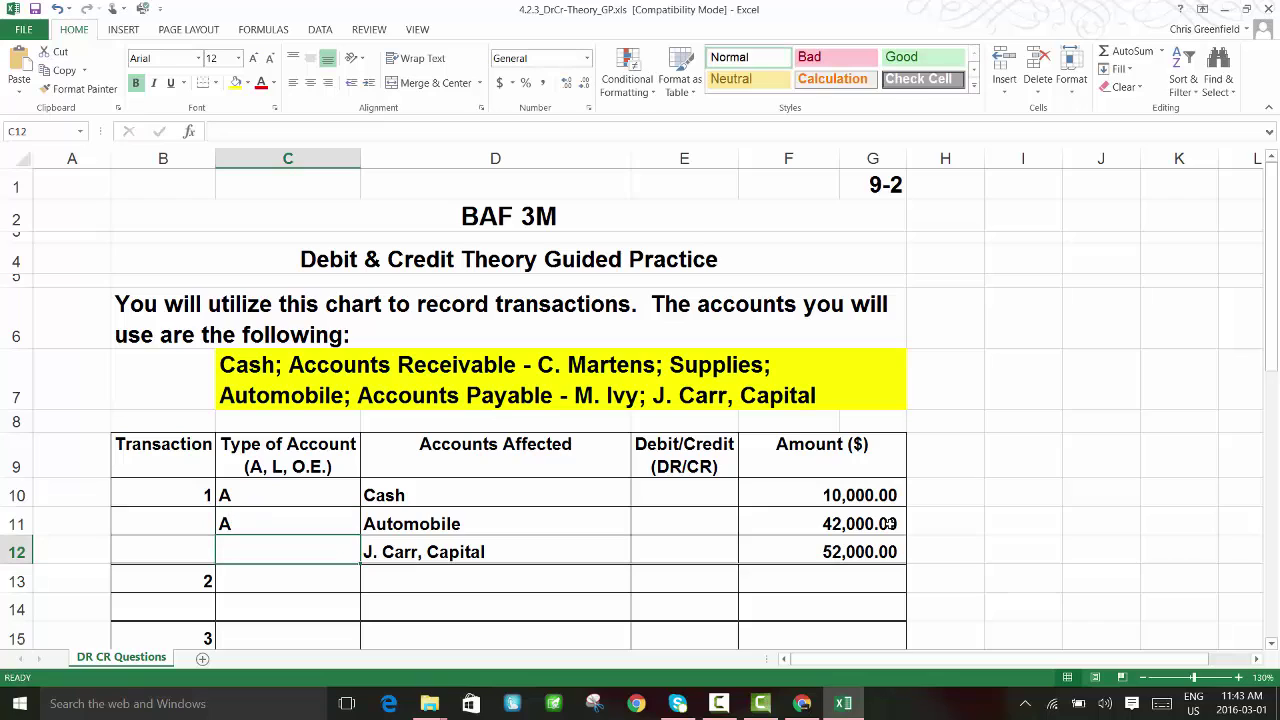
# Enter OE in C12 as the account type for the owner's capital account
pyautogui.write('OE')
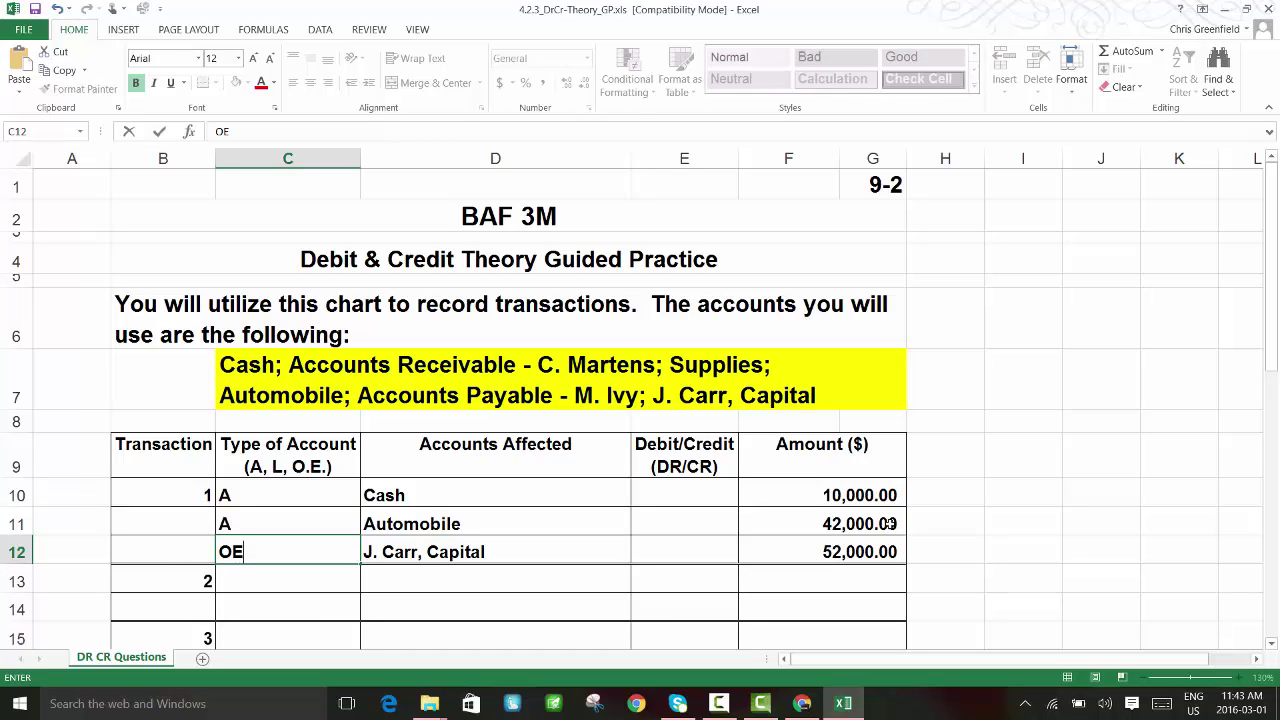
pyautogui.press('Up')
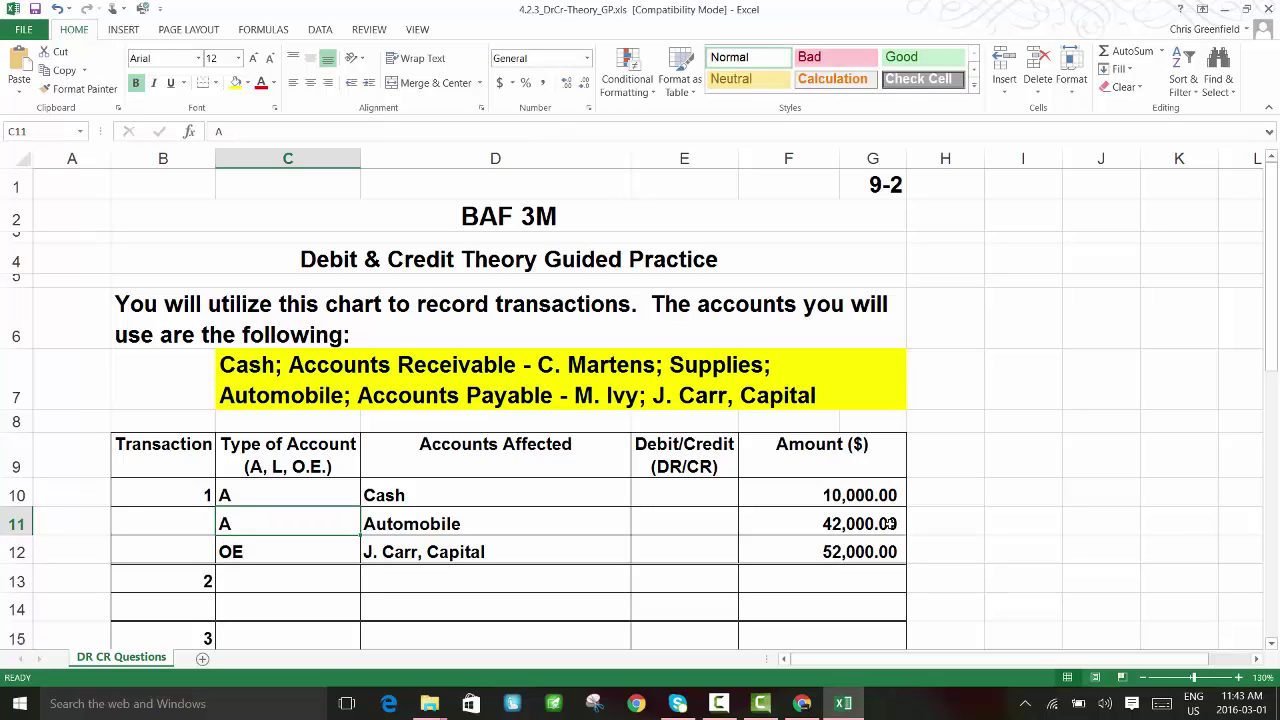
pyautogui.press('Down')
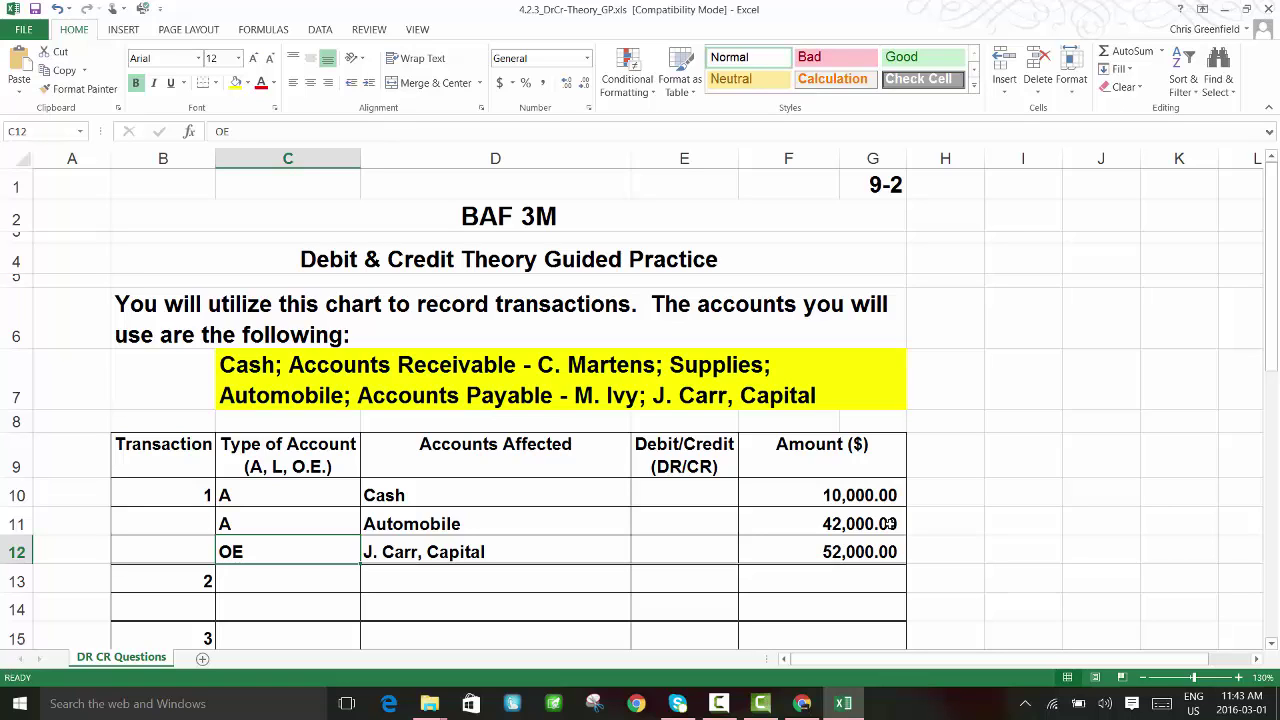
# Note "more" in H10, H11 and H12 beside each of transaction 1's three amounts
pyautogui.click(941, 498)
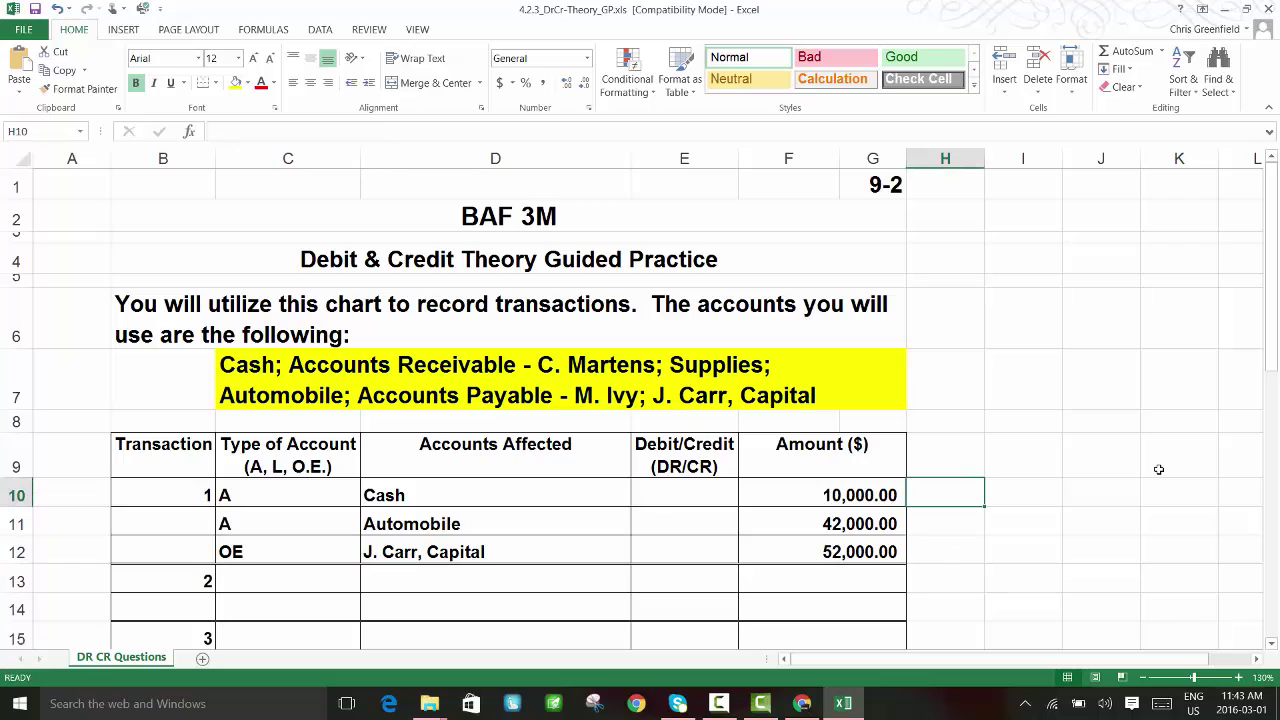
pyautogui.write('more')
pyautogui.press('Return')
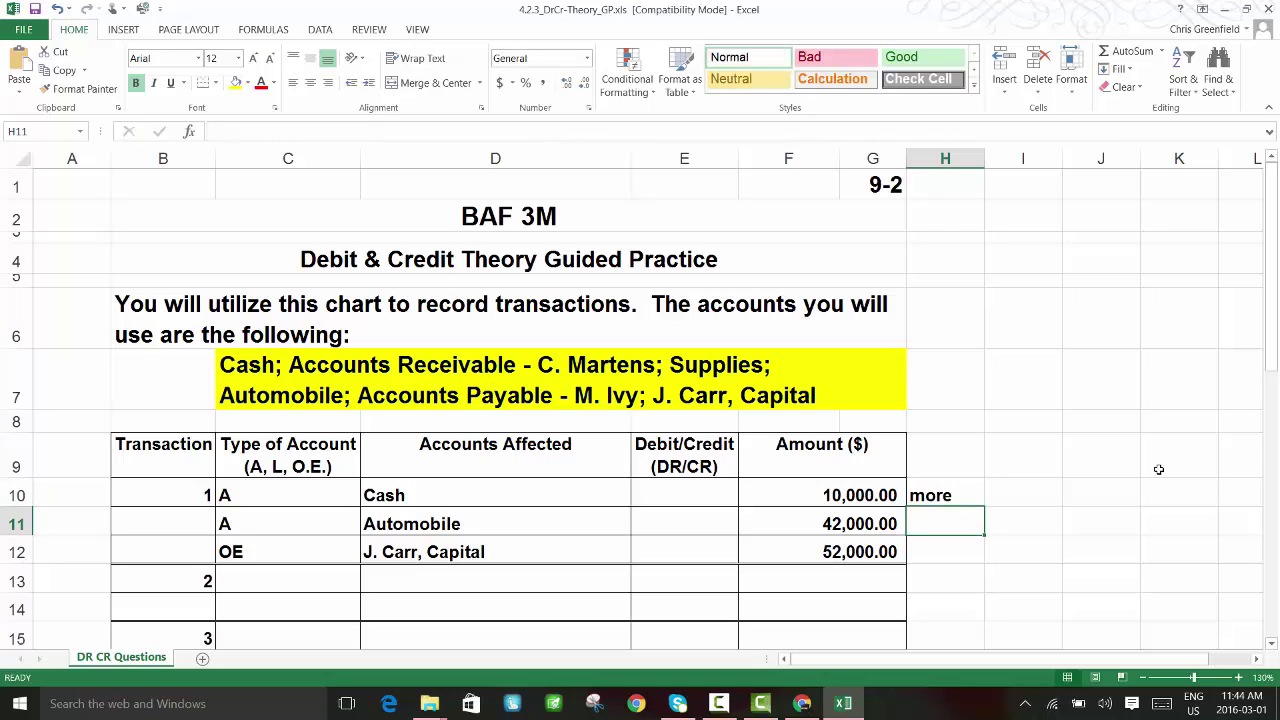
pyautogui.write('more')
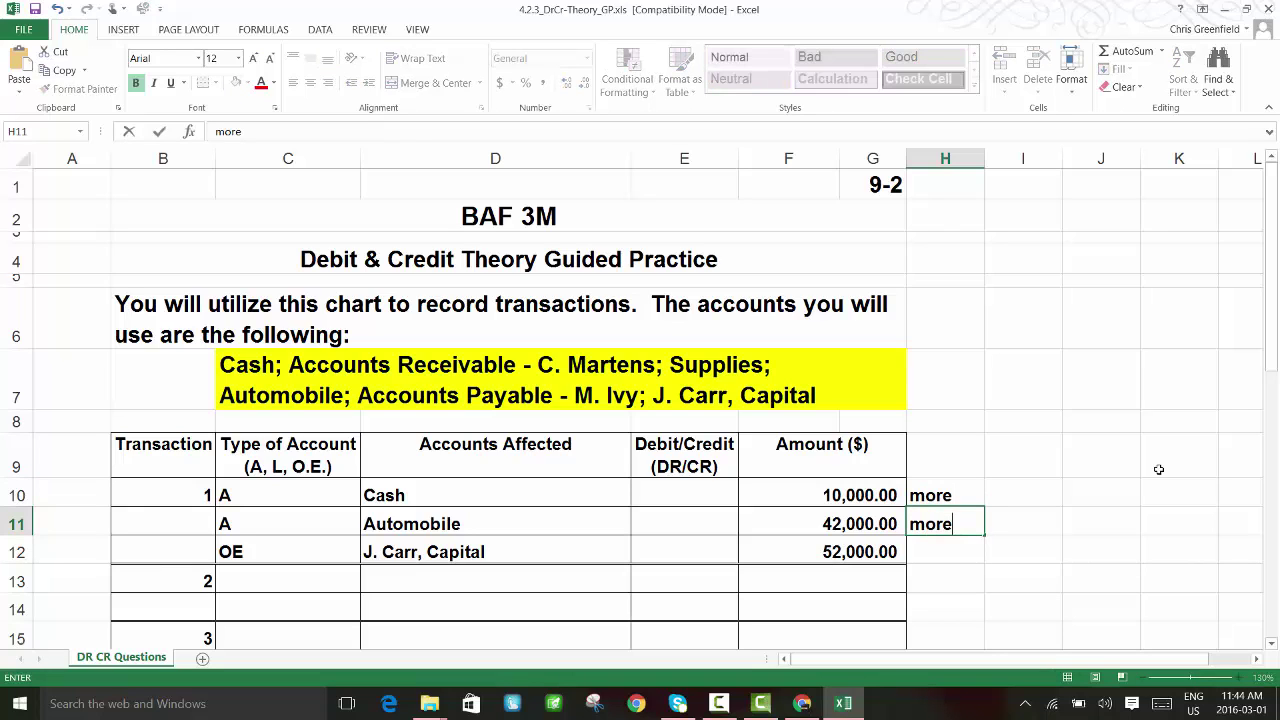
pyautogui.press('Return')
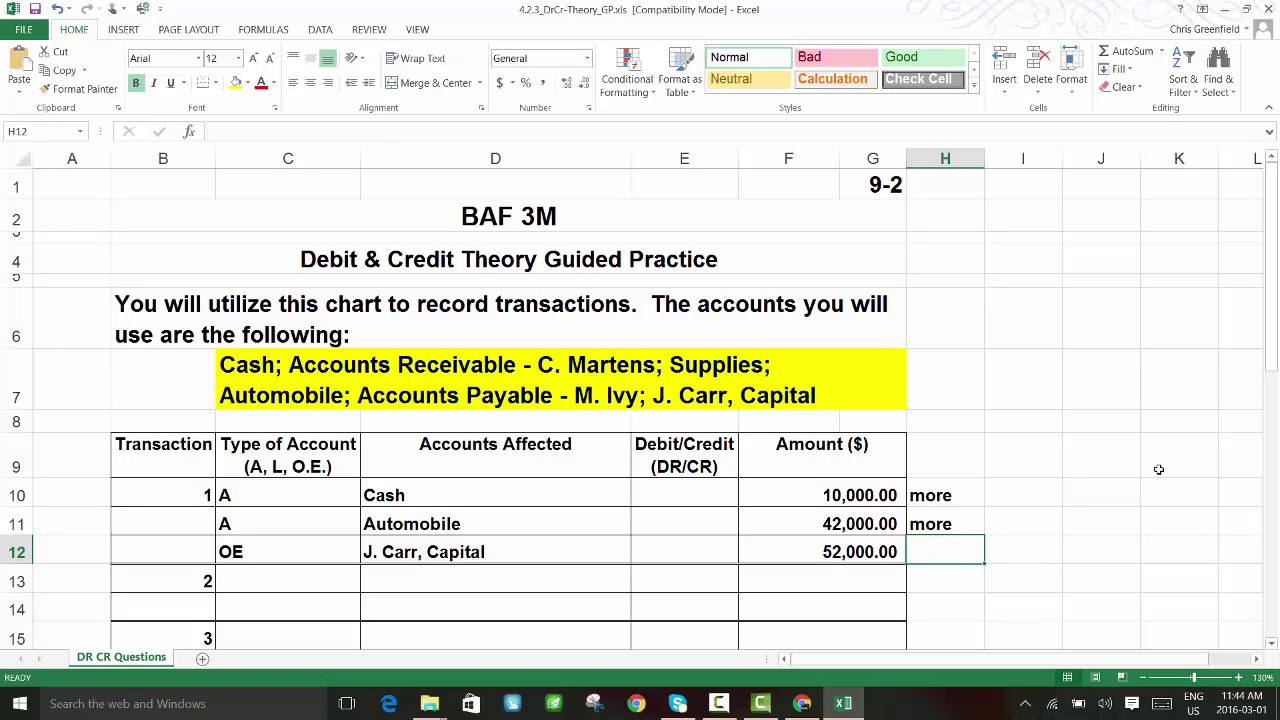
pyautogui.write('more')
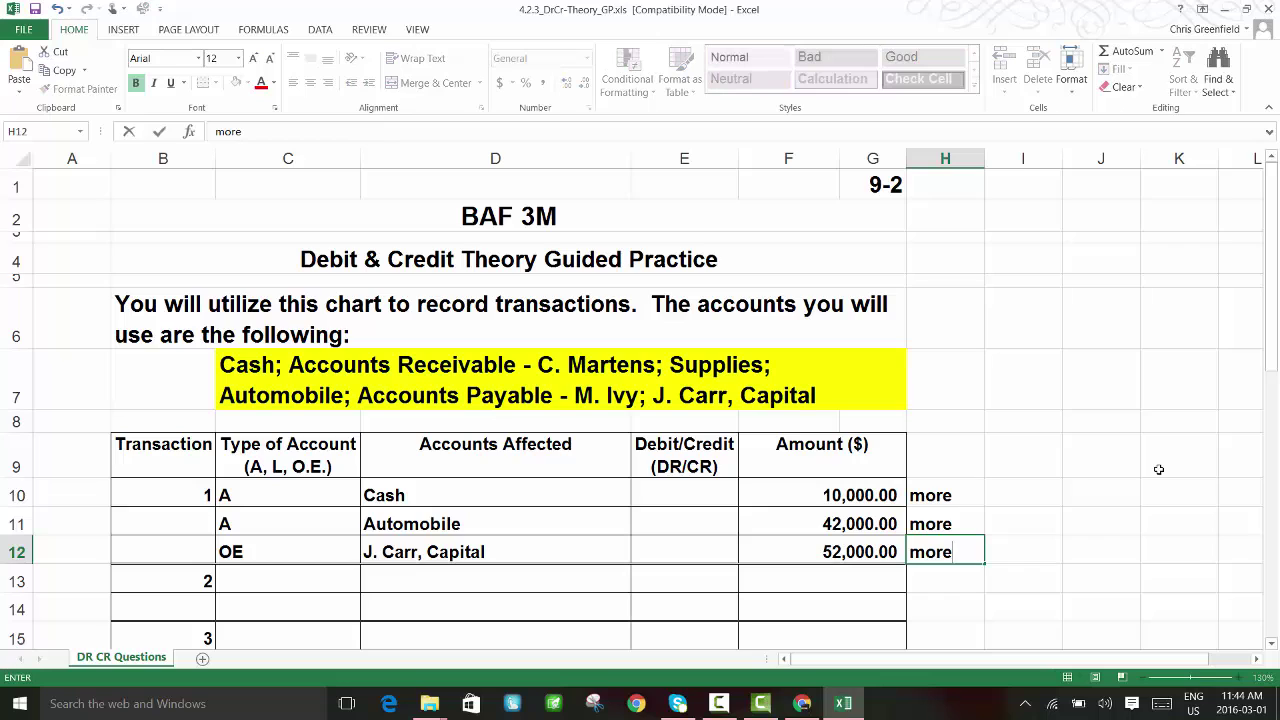
pyautogui.press('Return')
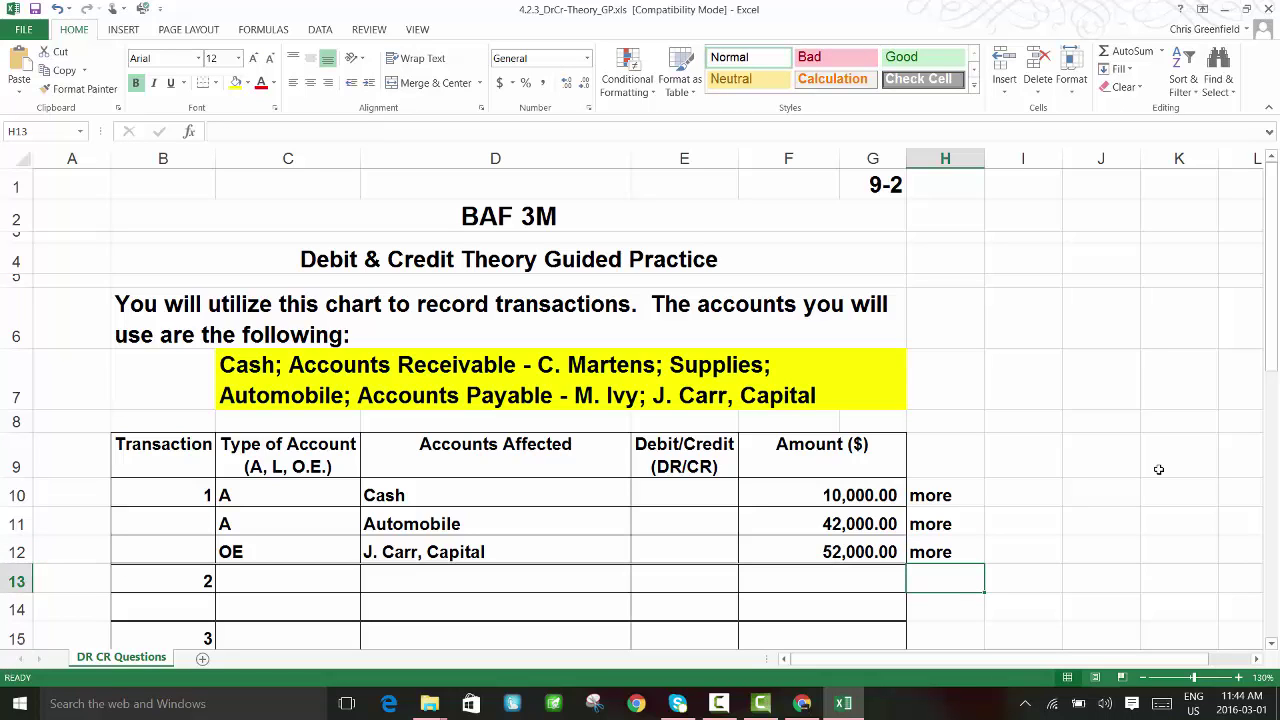
# Enter Dr in E10 as the debit/credit entry for transaction 1's Cash account
pyautogui.press('Up')
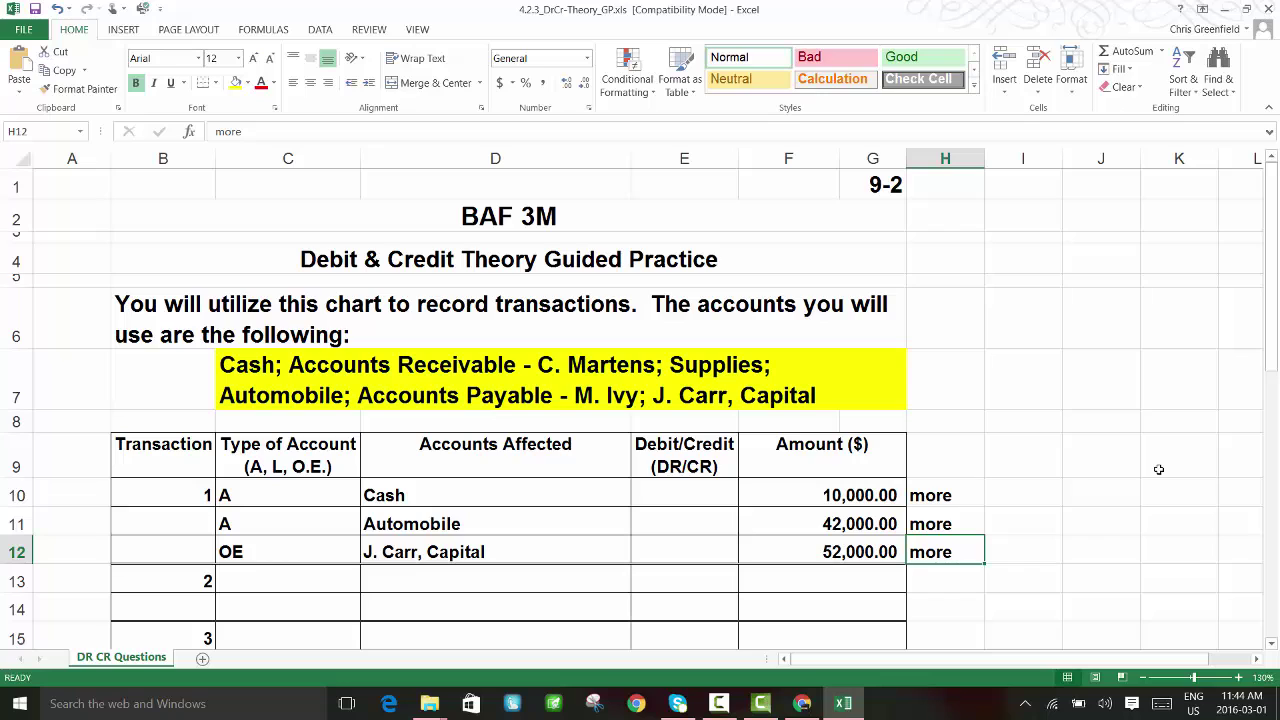
pyautogui.press('Left')
pyautogui.press('Left')
pyautogui.press('Left')
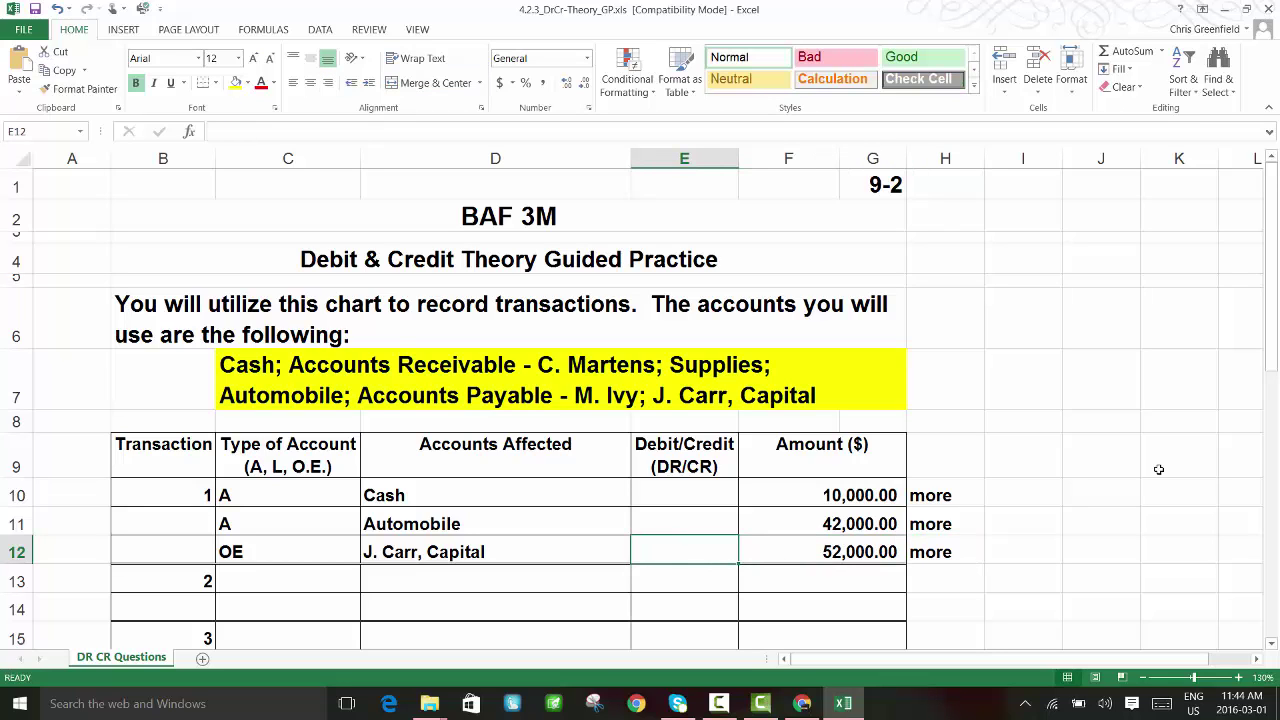
pyautogui.press('Up')
pyautogui.press('Up')
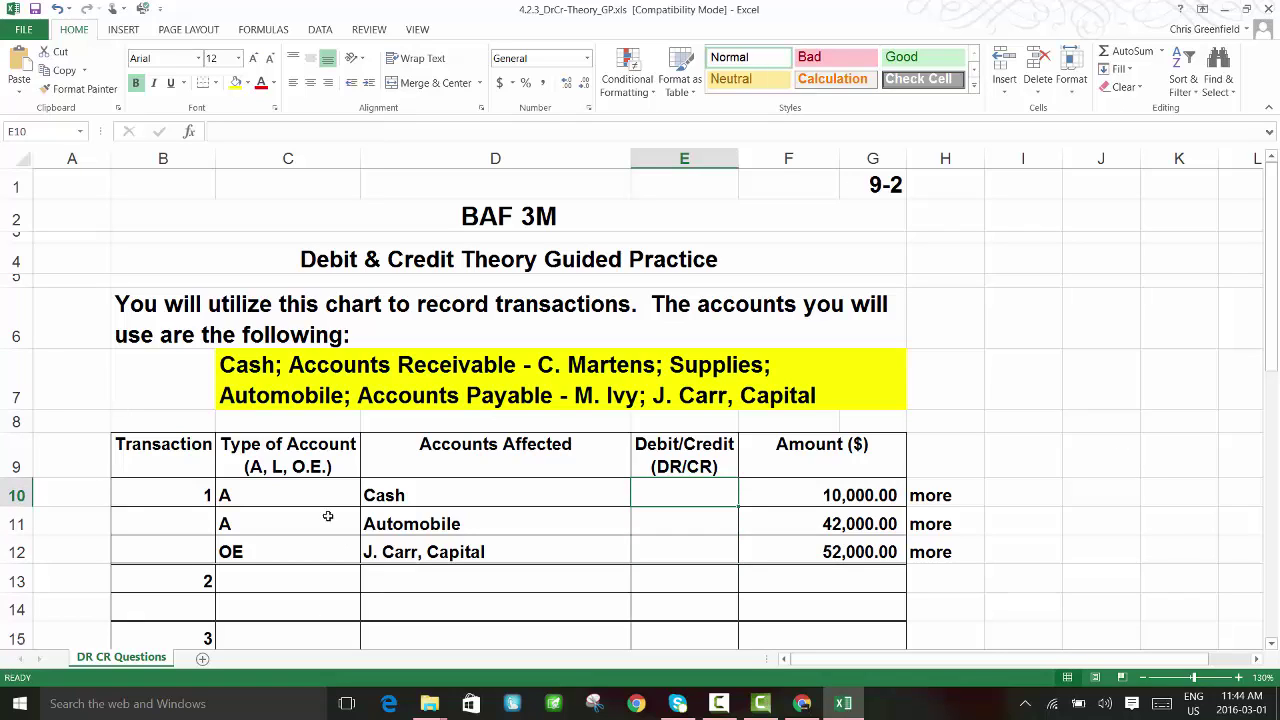
pyautogui.click(291, 487)
pyautogui.moveTo(291, 487); pyautogui.dragTo(374, 516)
pyautogui.write('Dr')
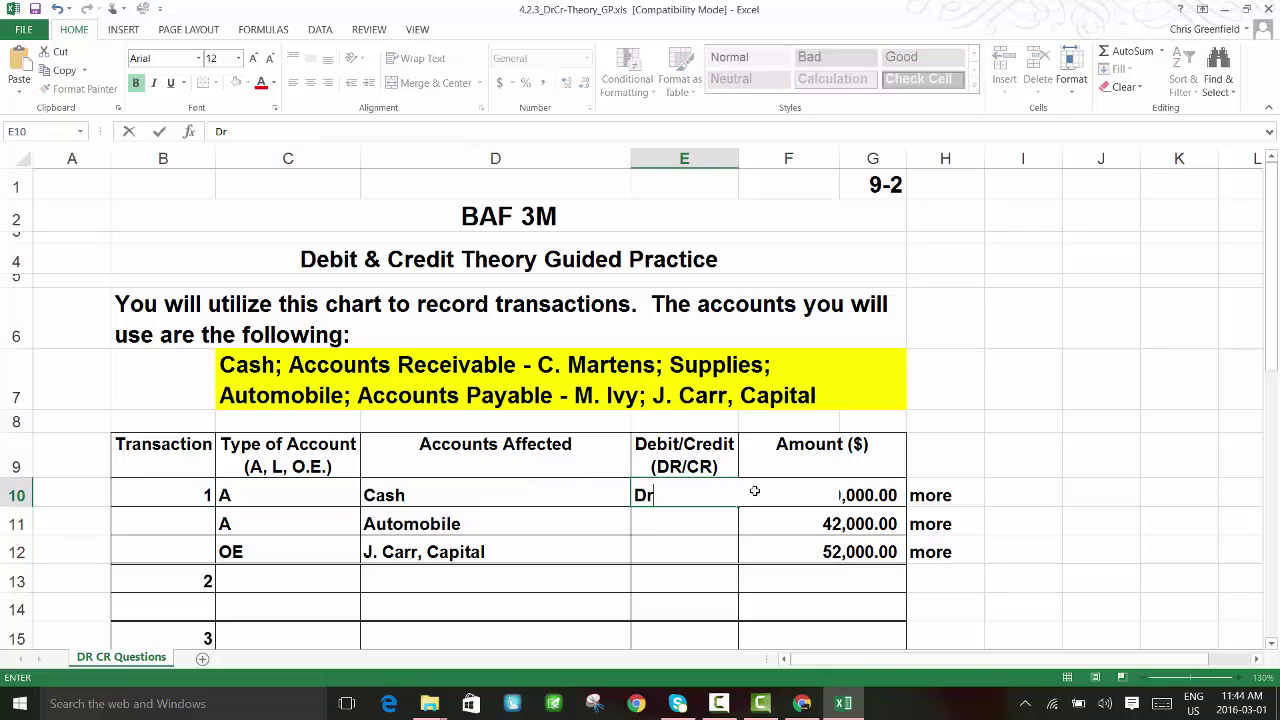
pyautogui.press('Return')
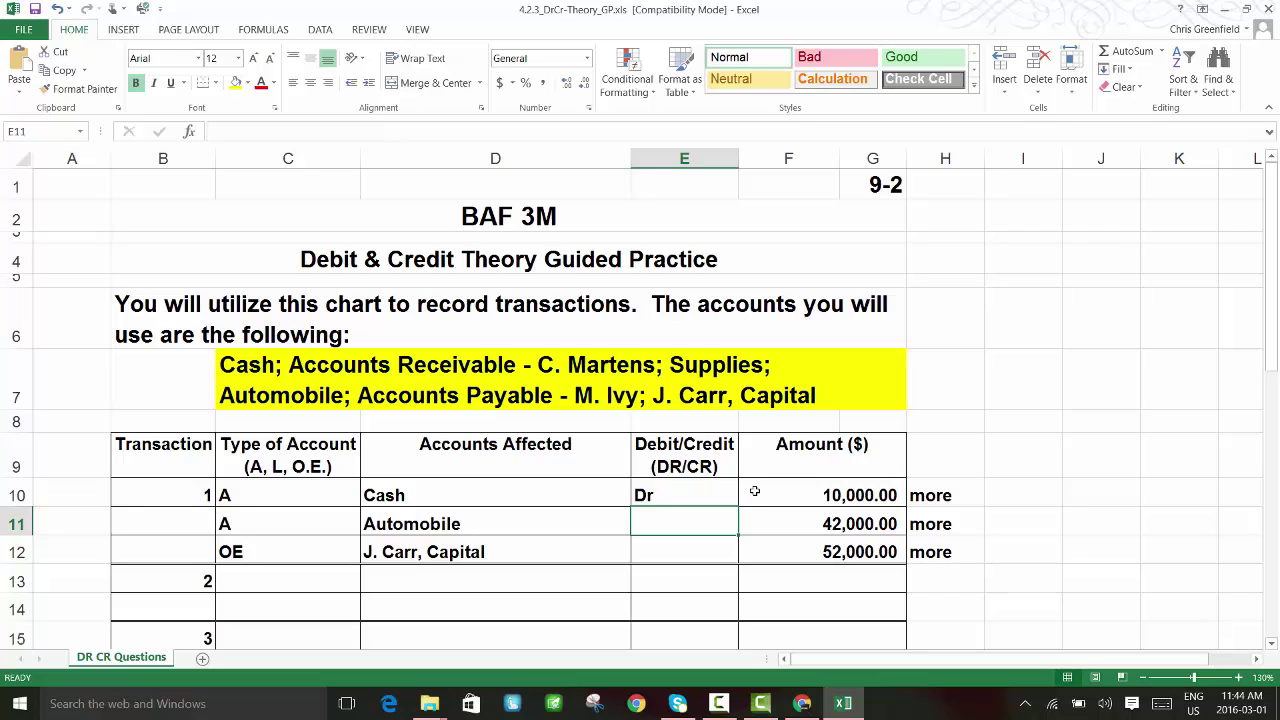
# Enter Dr in E11 for Automobile and Cr in E12 for the owner's capital account, checking transaction 1's debit amounts against its credit amount
pyautogui.write('Dr')
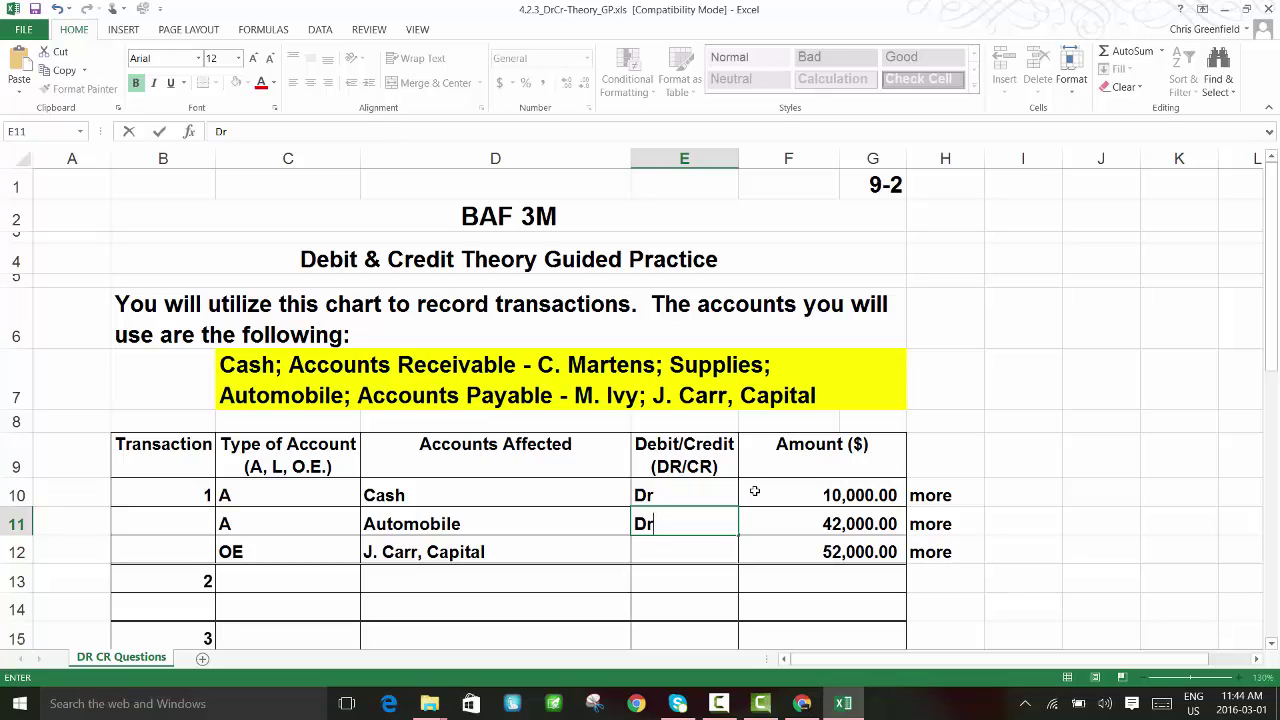
pyautogui.press('Return')
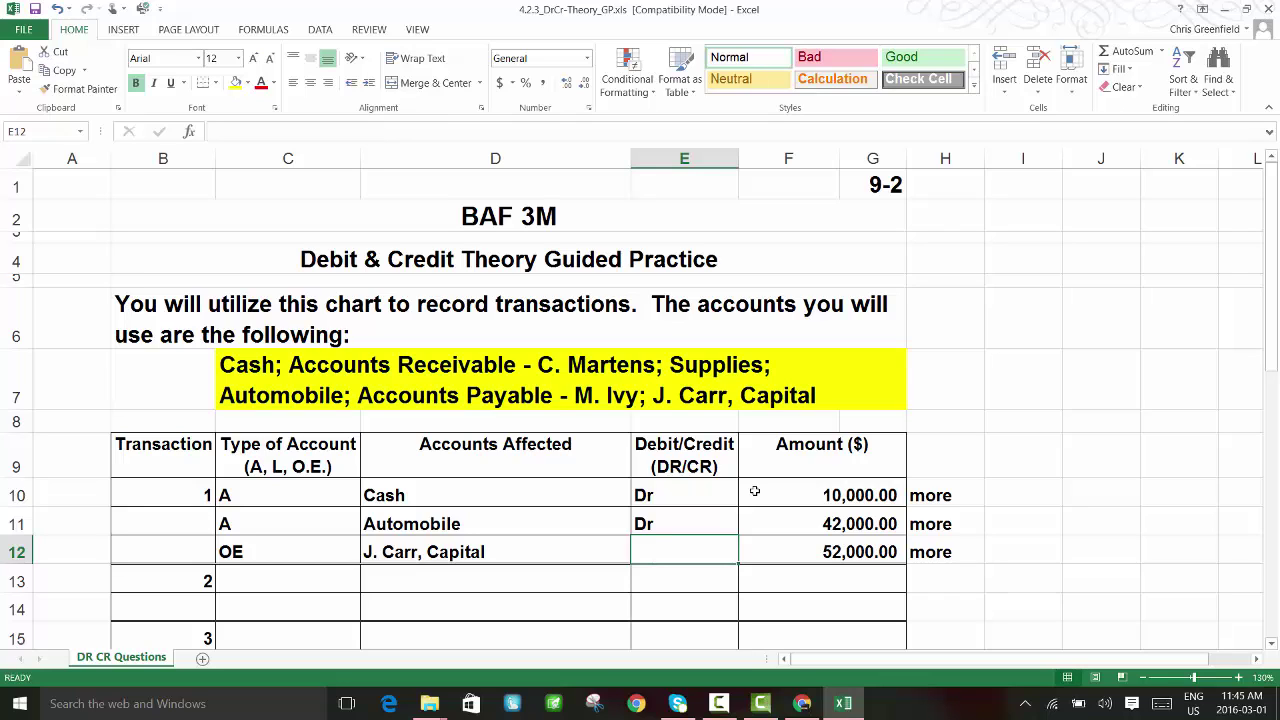
pyautogui.write('Cr')
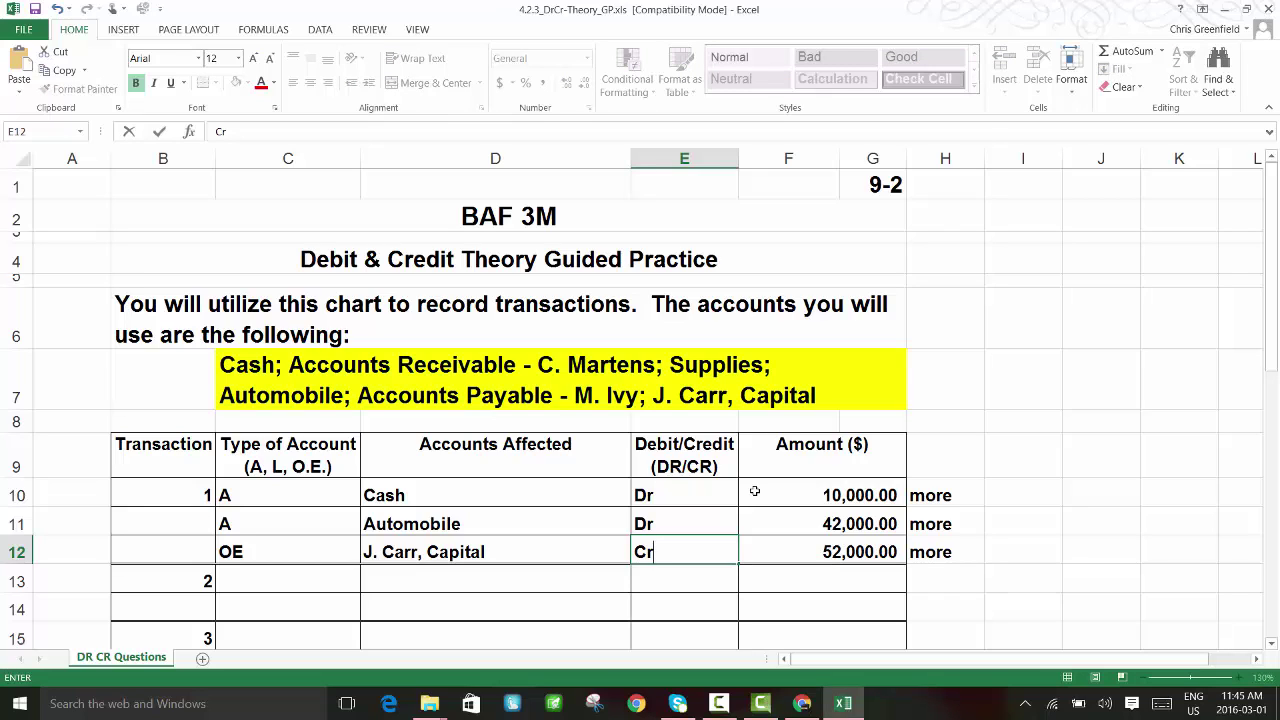
pyautogui.press('Return')
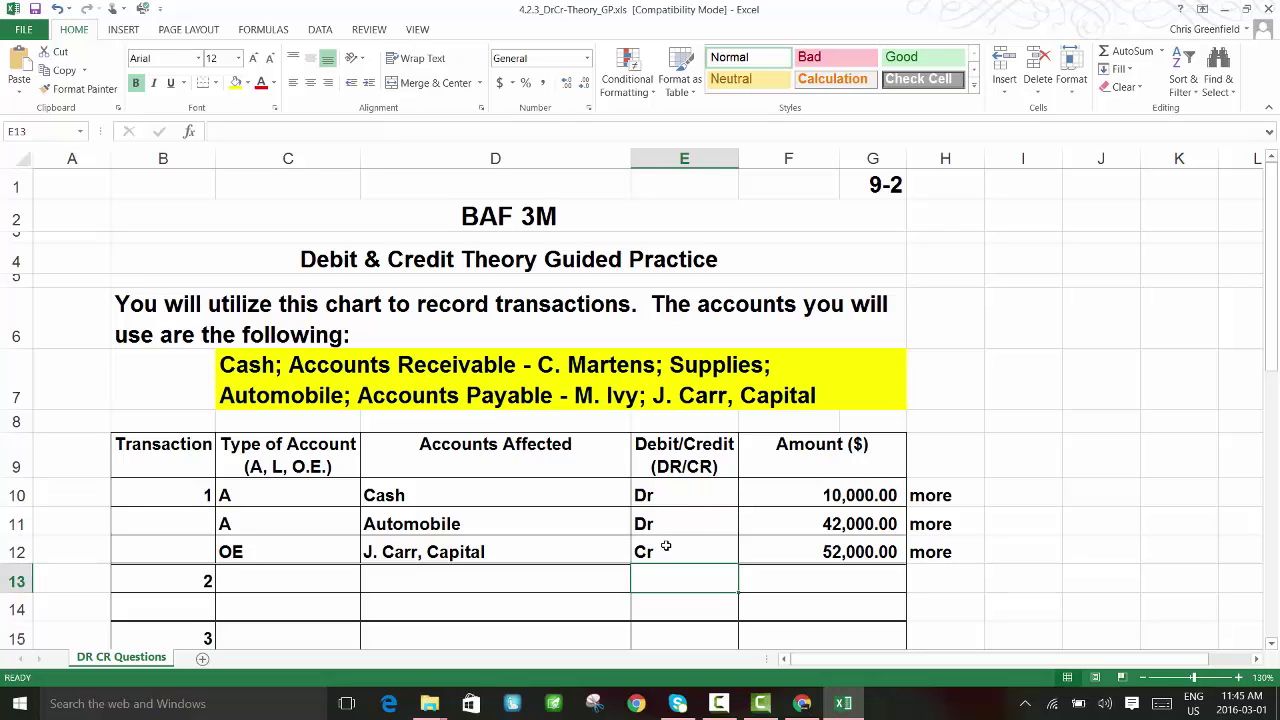
pyautogui.moveTo(822, 494); pyautogui.dragTo(832, 510)
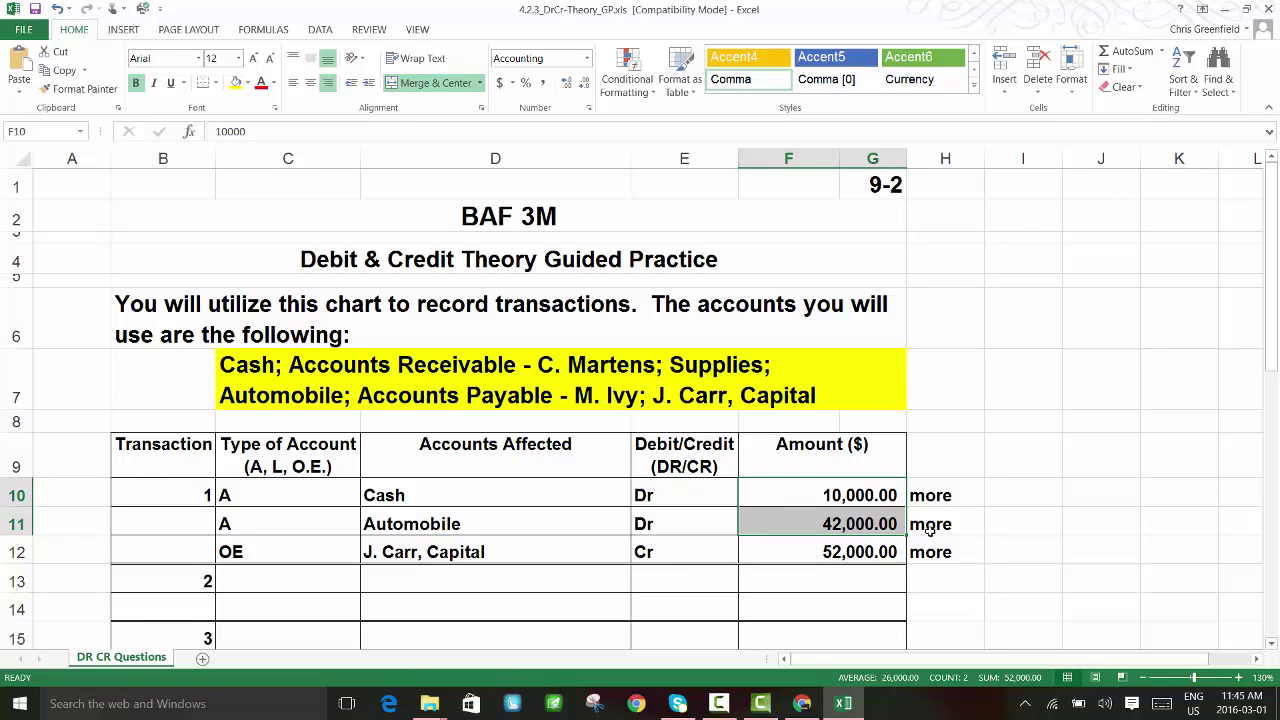
pyautogui.click(858, 553)
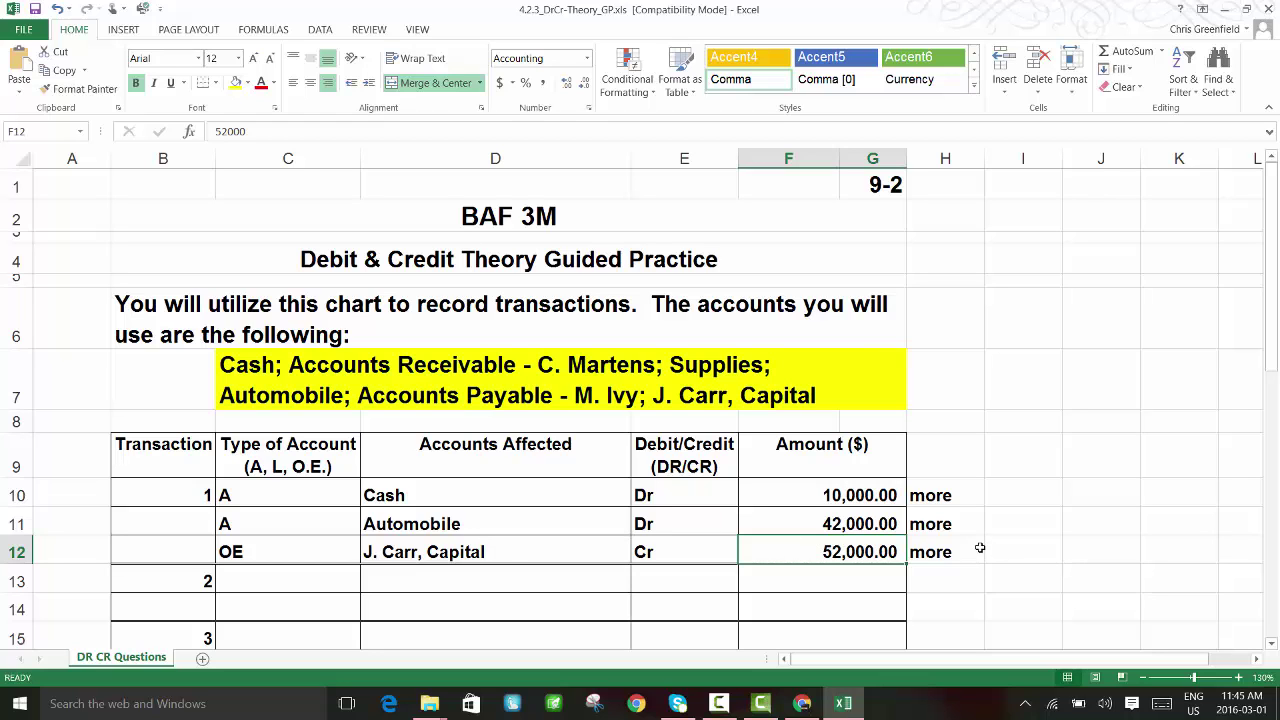
# Colour the word "credit" red in transaction 2's description in C29
pyautogui.scroll(-3, 951, 514)
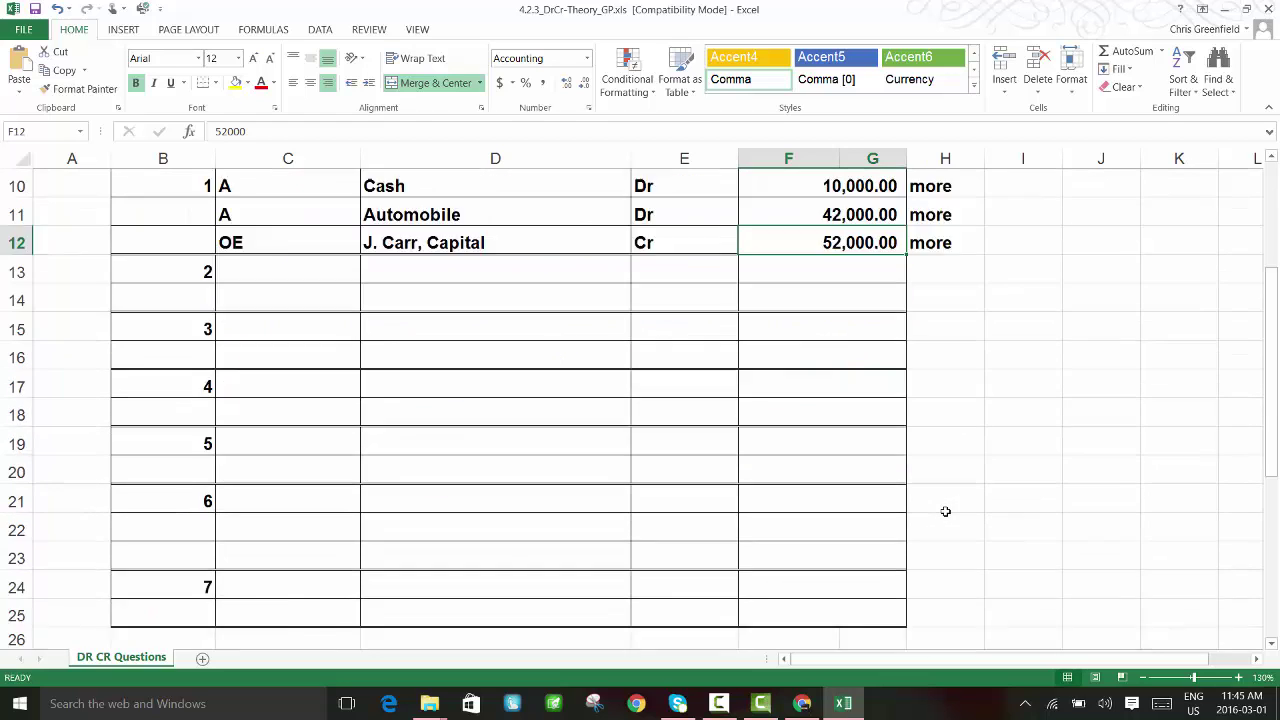
pyautogui.scroll(-3, 945, 511)
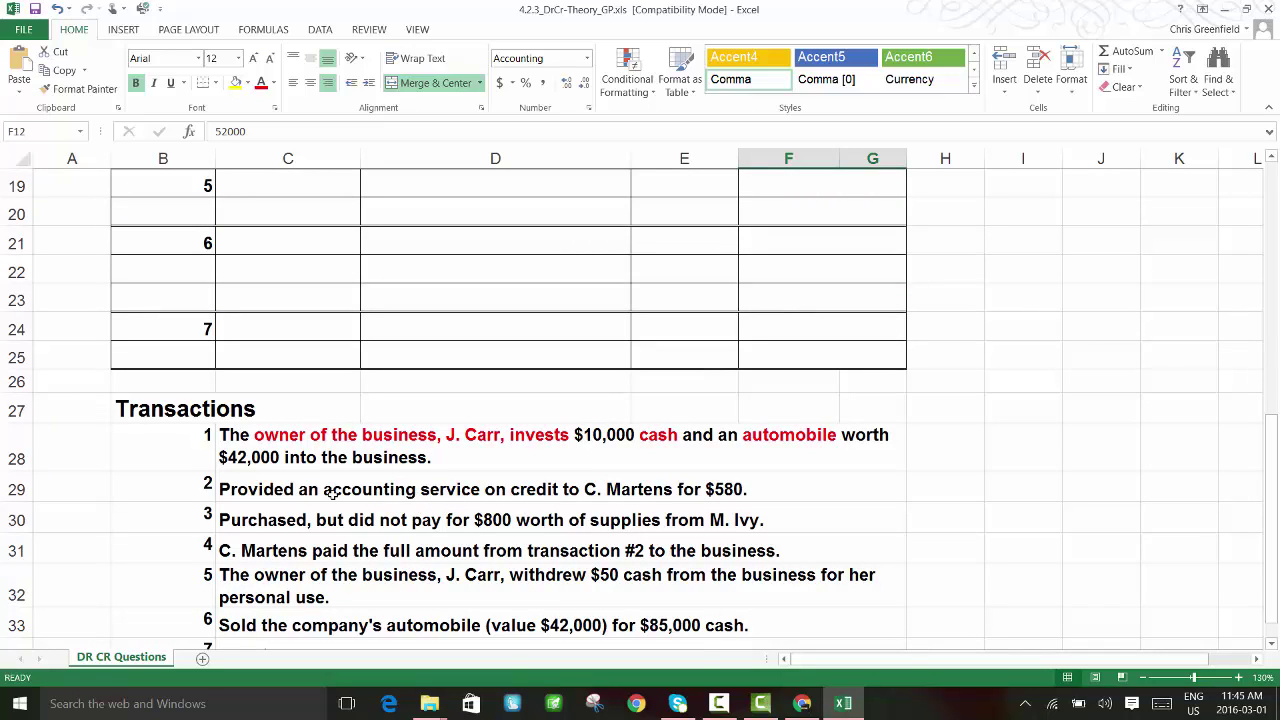
pyautogui.click(537, 491)
pyautogui.doubleClick(558, 489)
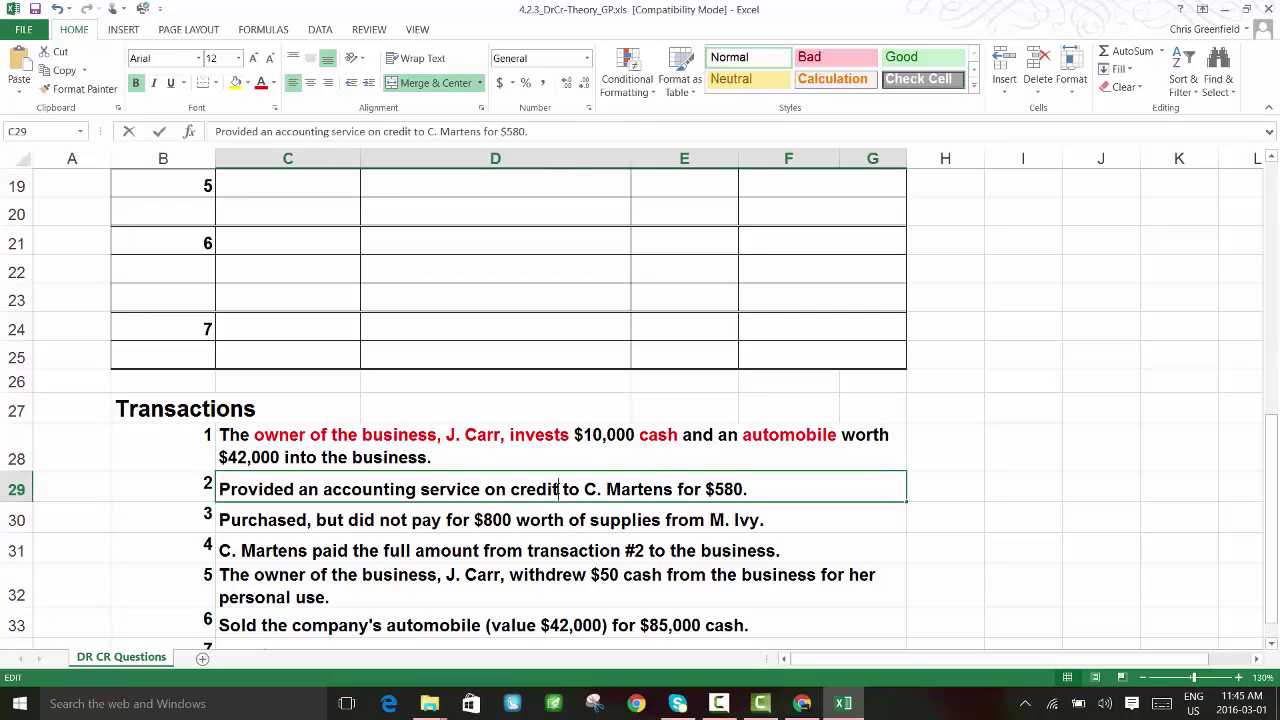
pyautogui.moveTo(558, 489); pyautogui.dragTo(510, 489)
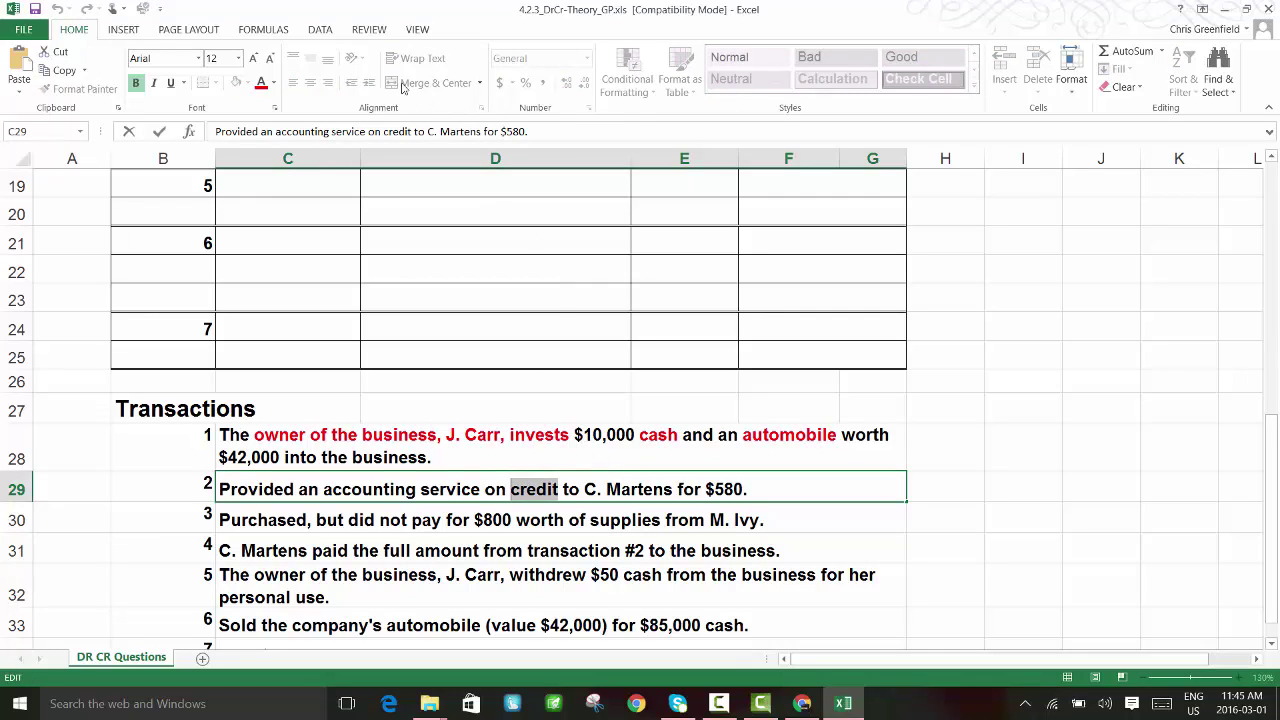
pyautogui.click(261, 83)
pyautogui.scroll(6, 691, 471)
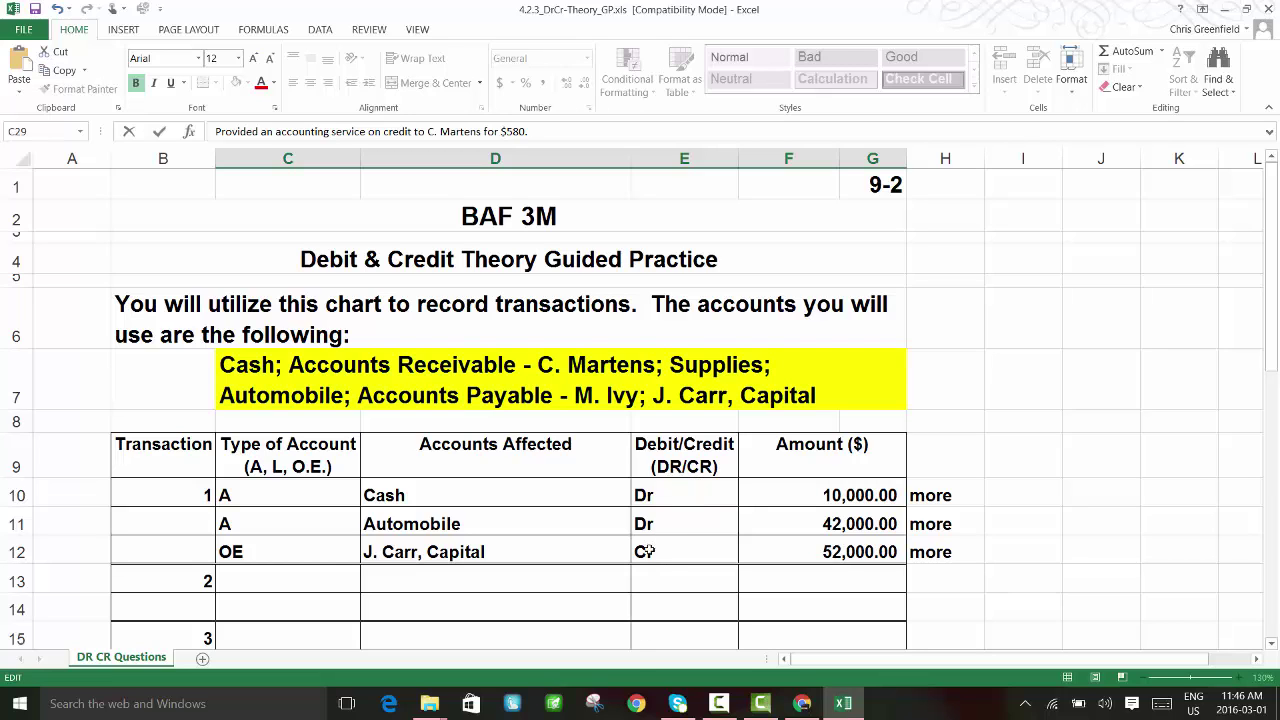
pyautogui.scroll(-6, 645, 552)
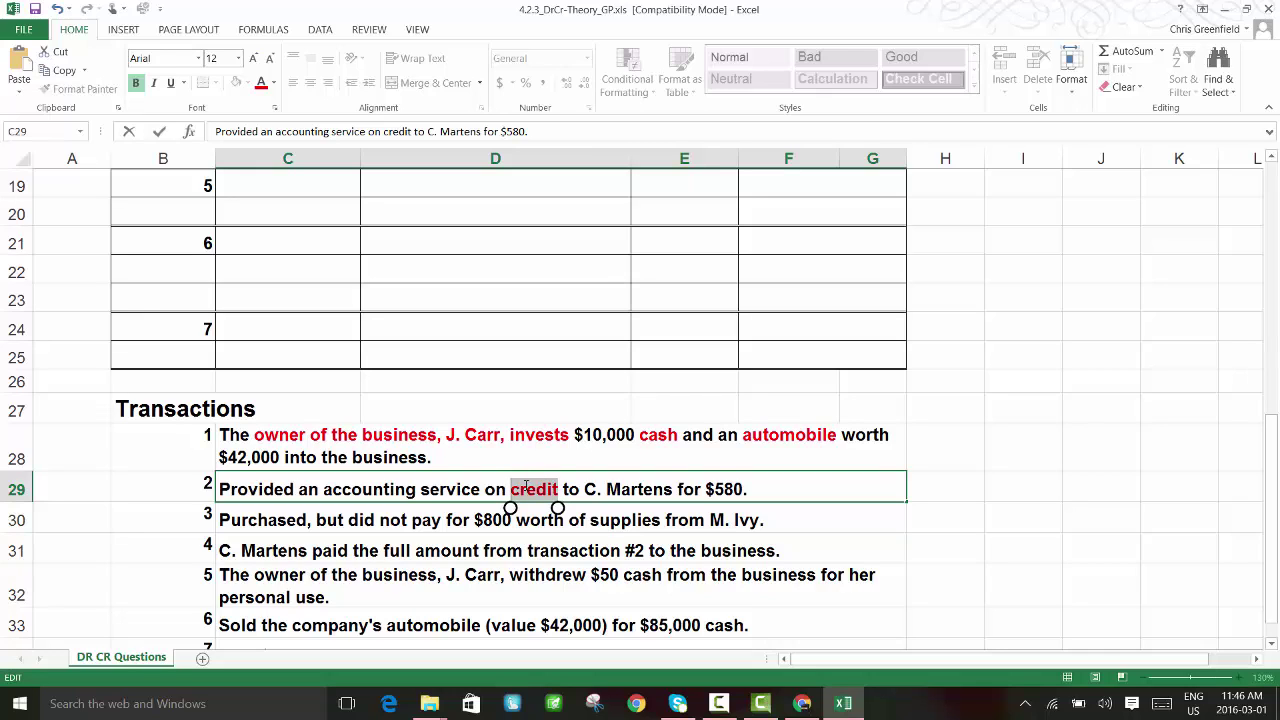
pyautogui.click(458, 489)
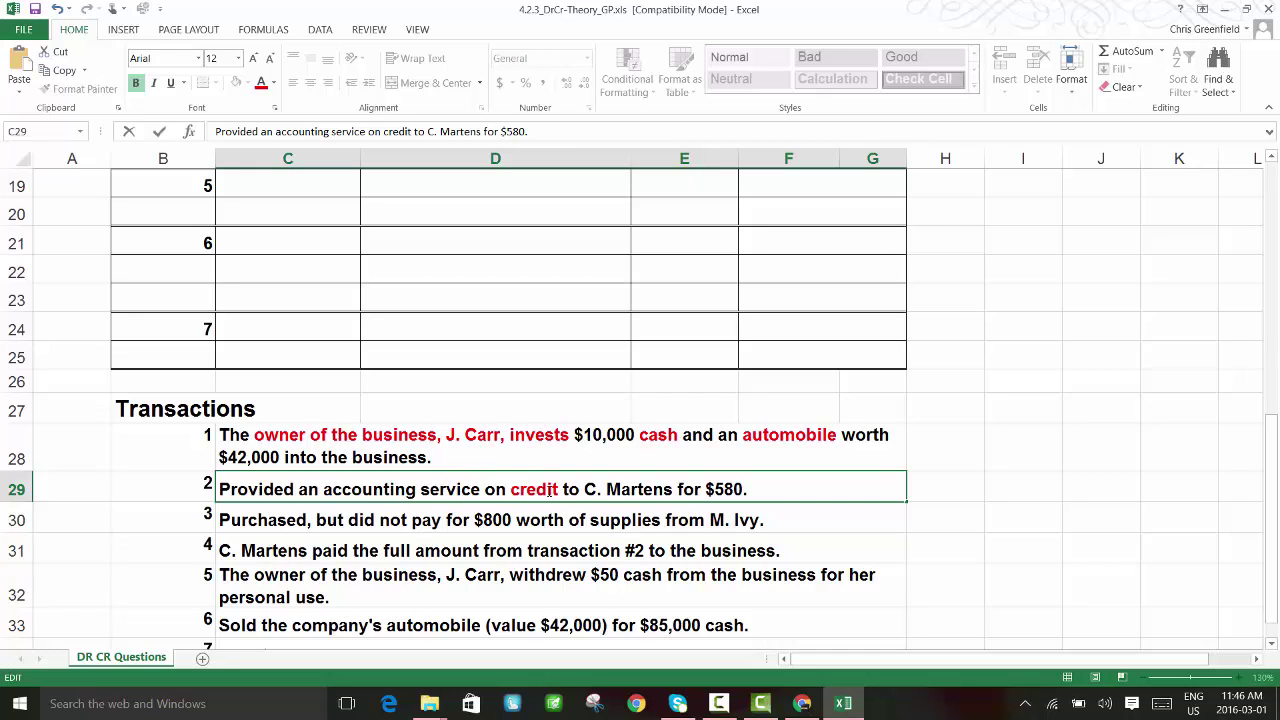
# Add the note "paid in the future - a/r" in H29 beside transaction 2's description
pyautogui.click(957, 491)
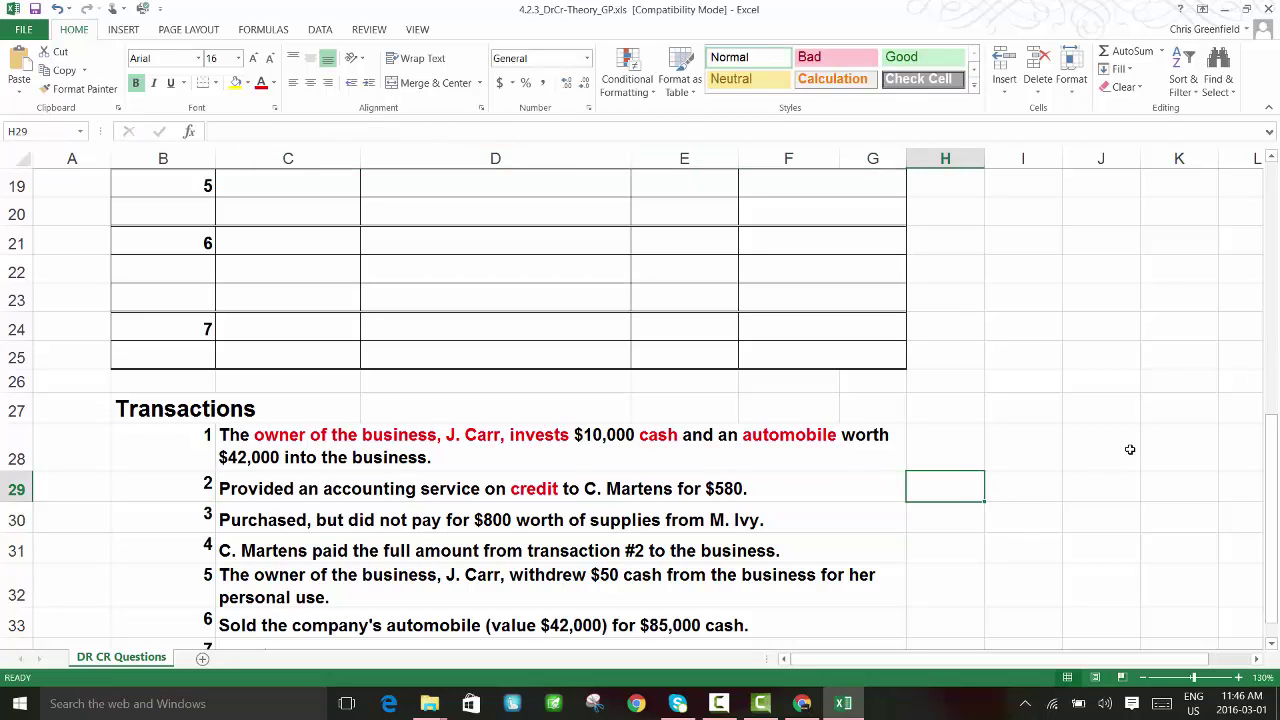
pyautogui.write('paid')
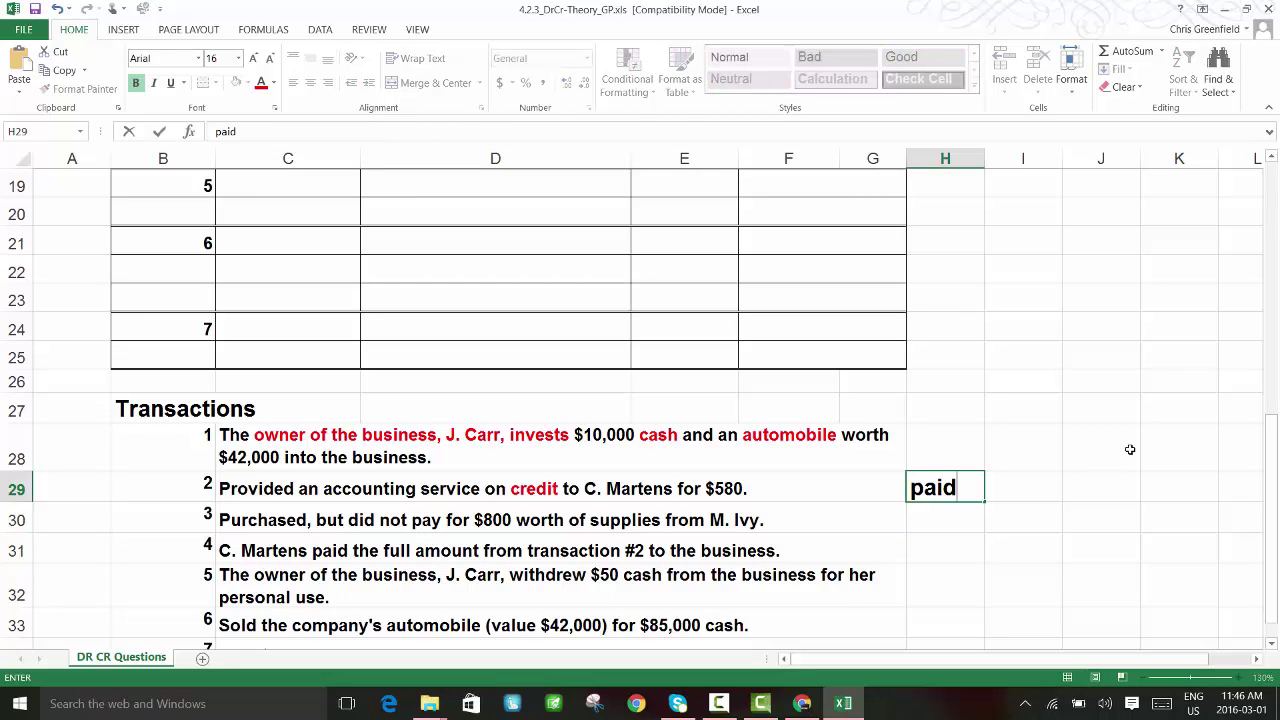
pyautogui.write(' in the future')
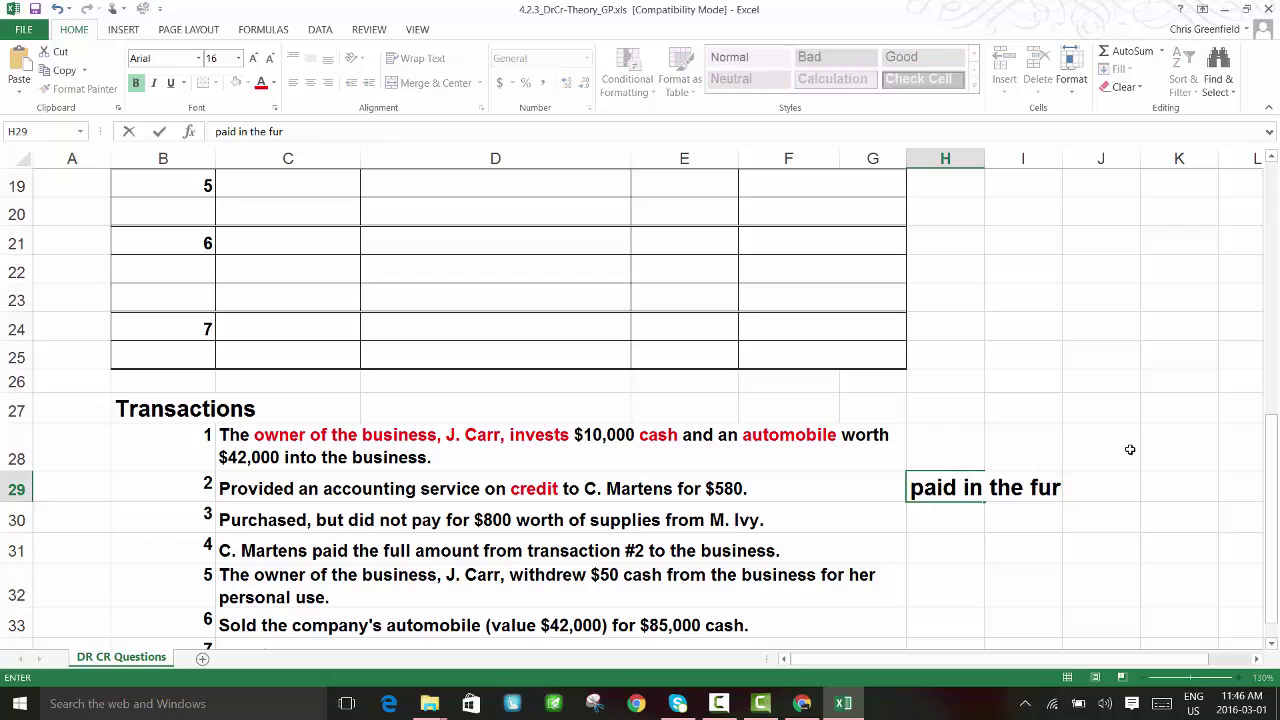
pyautogui.write(' - a/r')
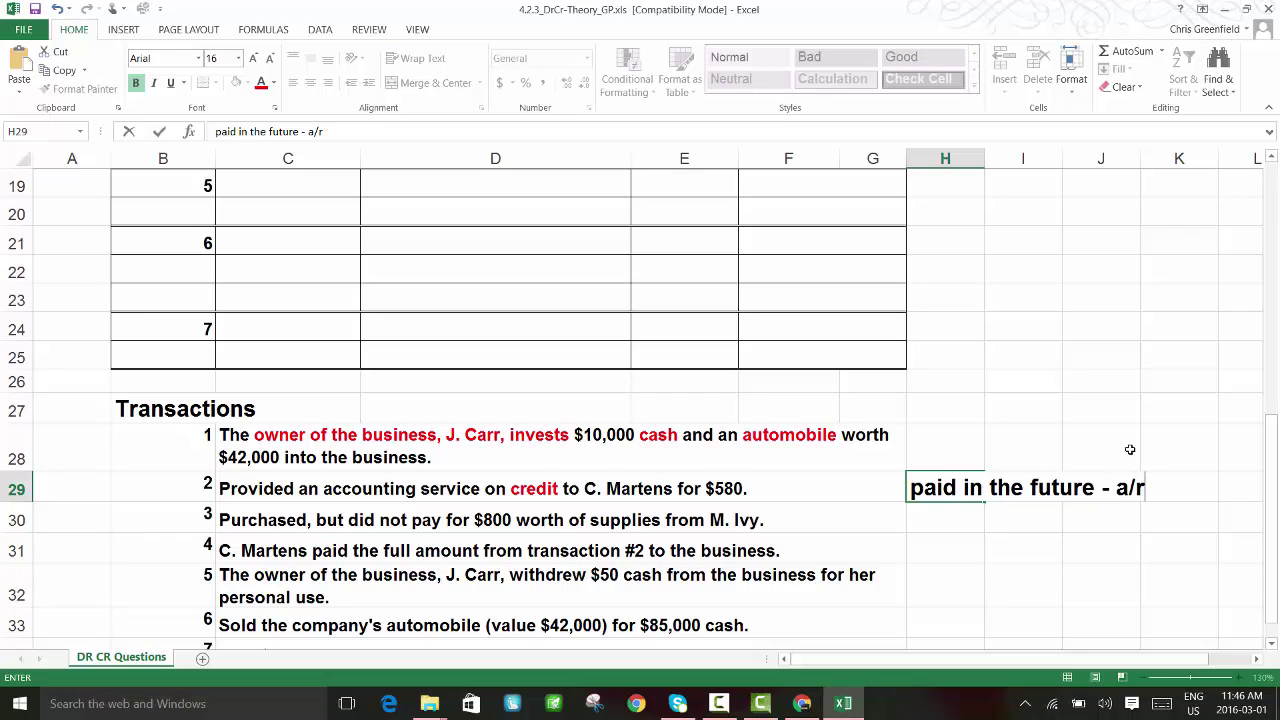
pyautogui.press('Left')
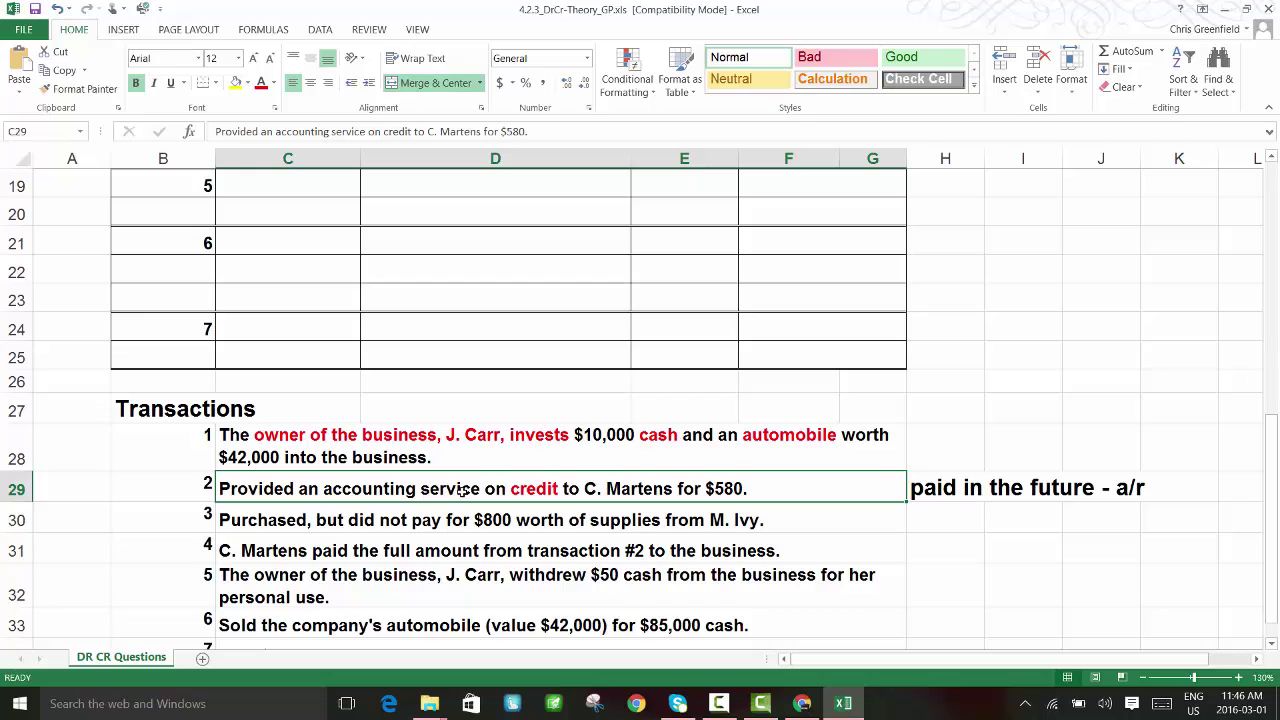
# Colour the words "Provided an accounting service" red in transaction 2's description in C29
pyautogui.doubleClick(455, 489)
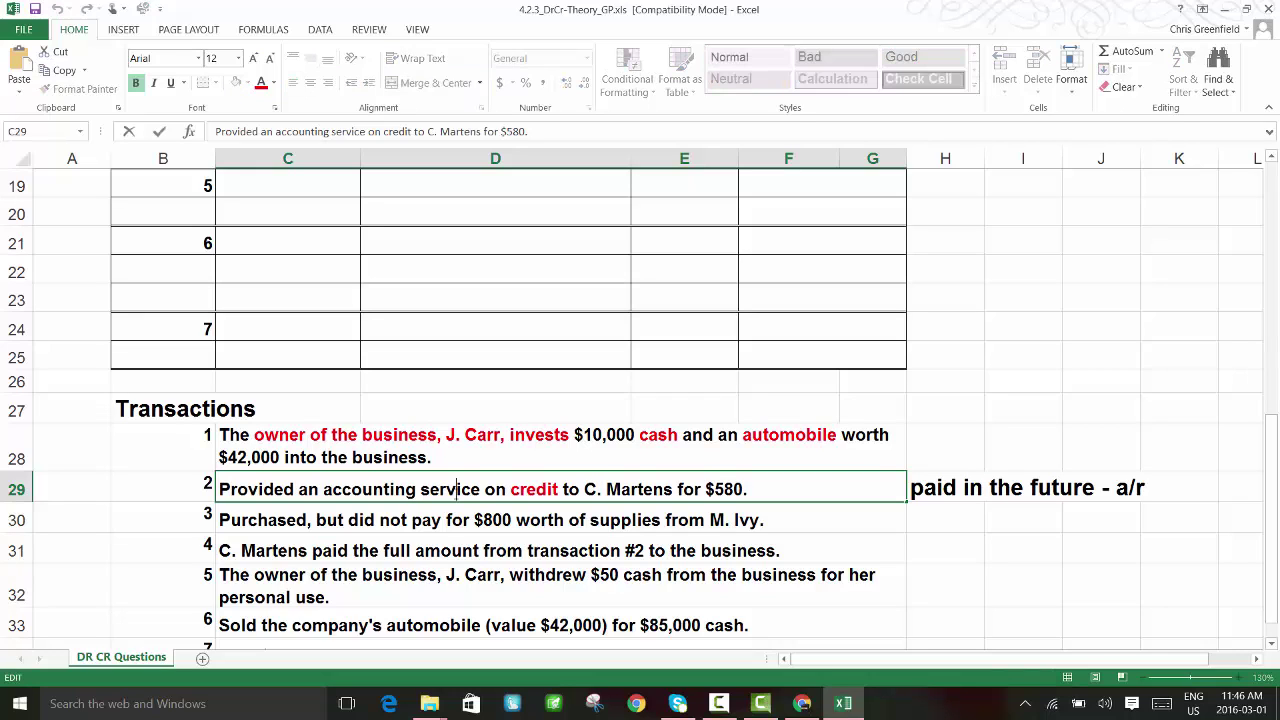
pyautogui.moveTo(484, 489); pyautogui.dragTo(217, 489)
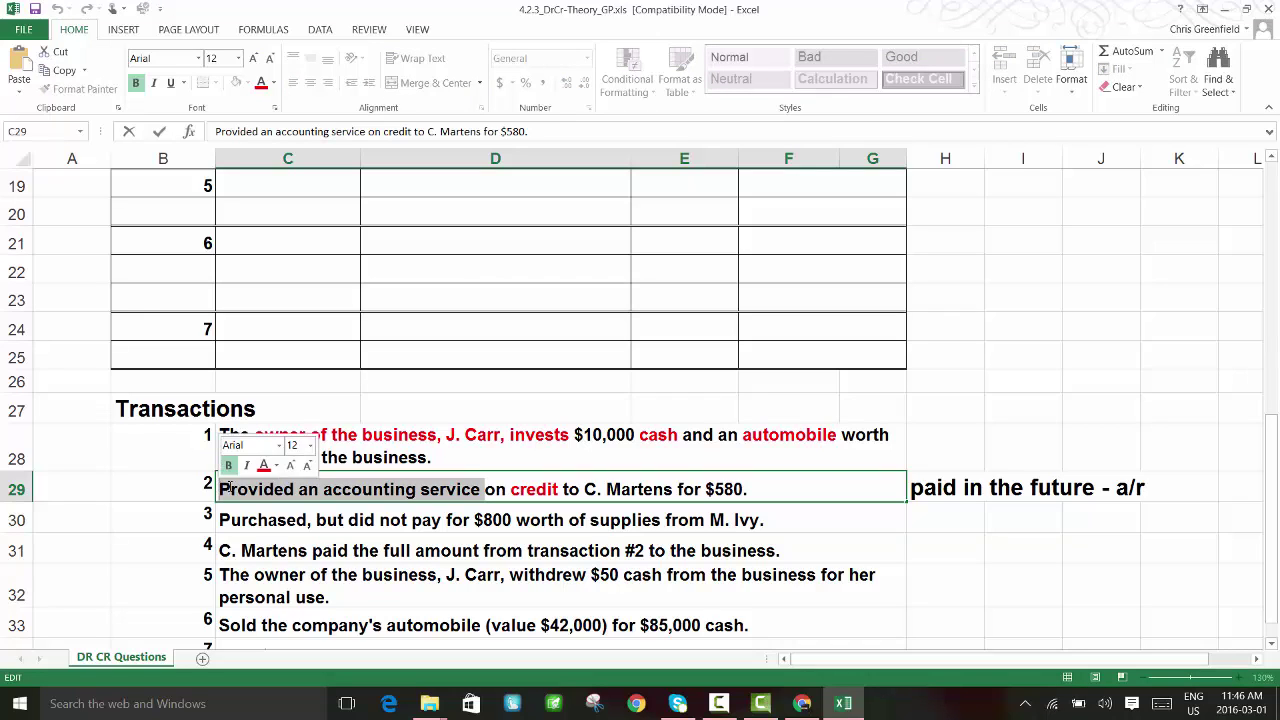
pyautogui.click(261, 82)
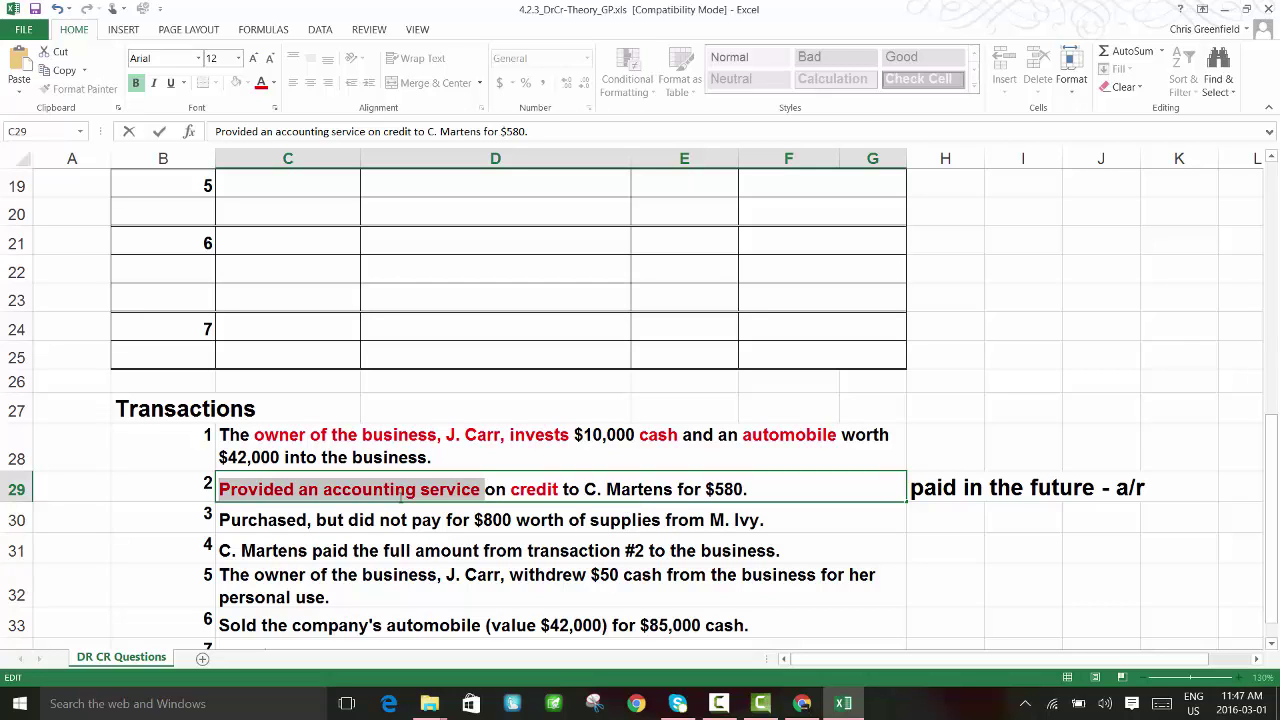
# Enter transaction 2's affected accounts: "A/R -" with the customer's name in D13 and the owner's capital account in D14
pyautogui.scroll(4, 520, 468)
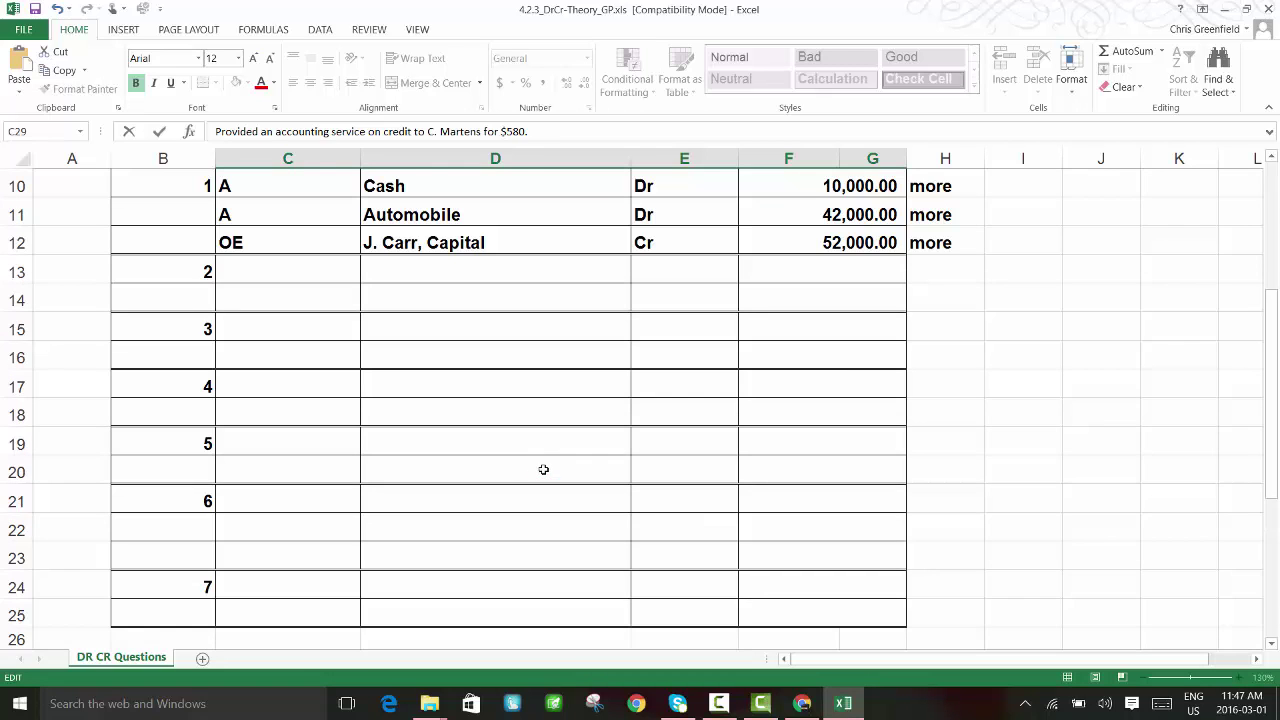
pyautogui.click(466, 403)
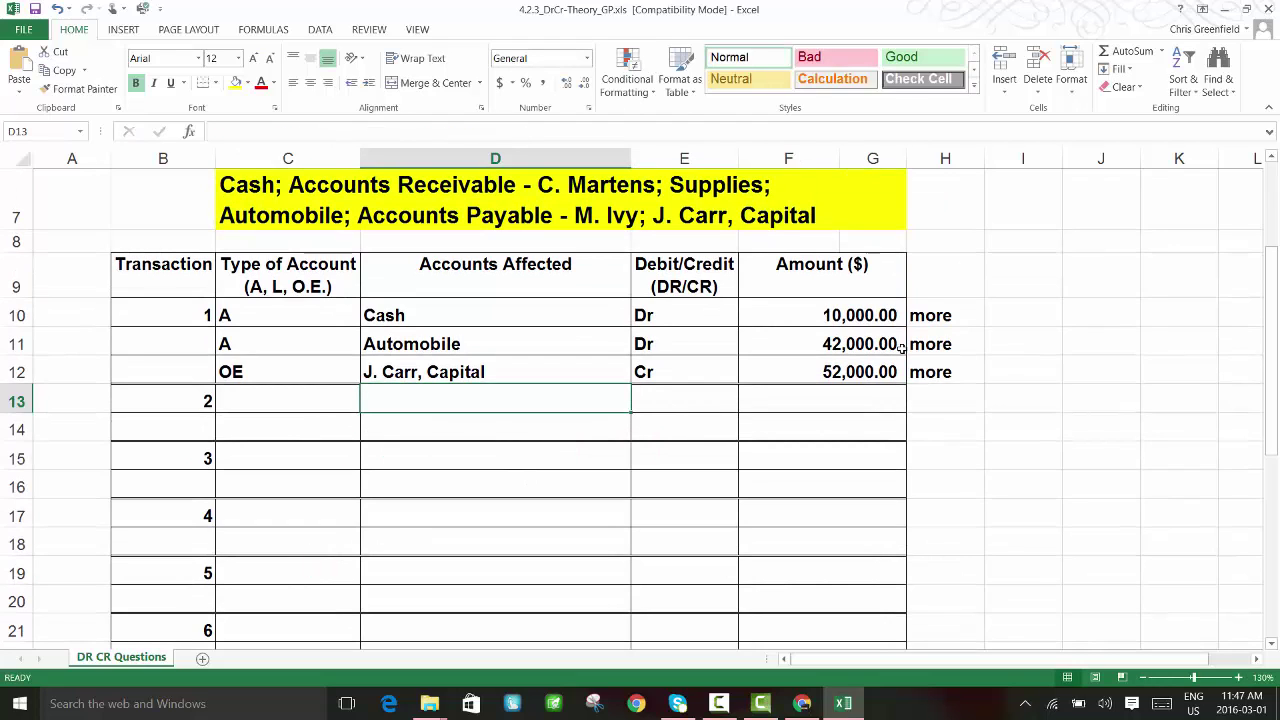
pyautogui.write('A')
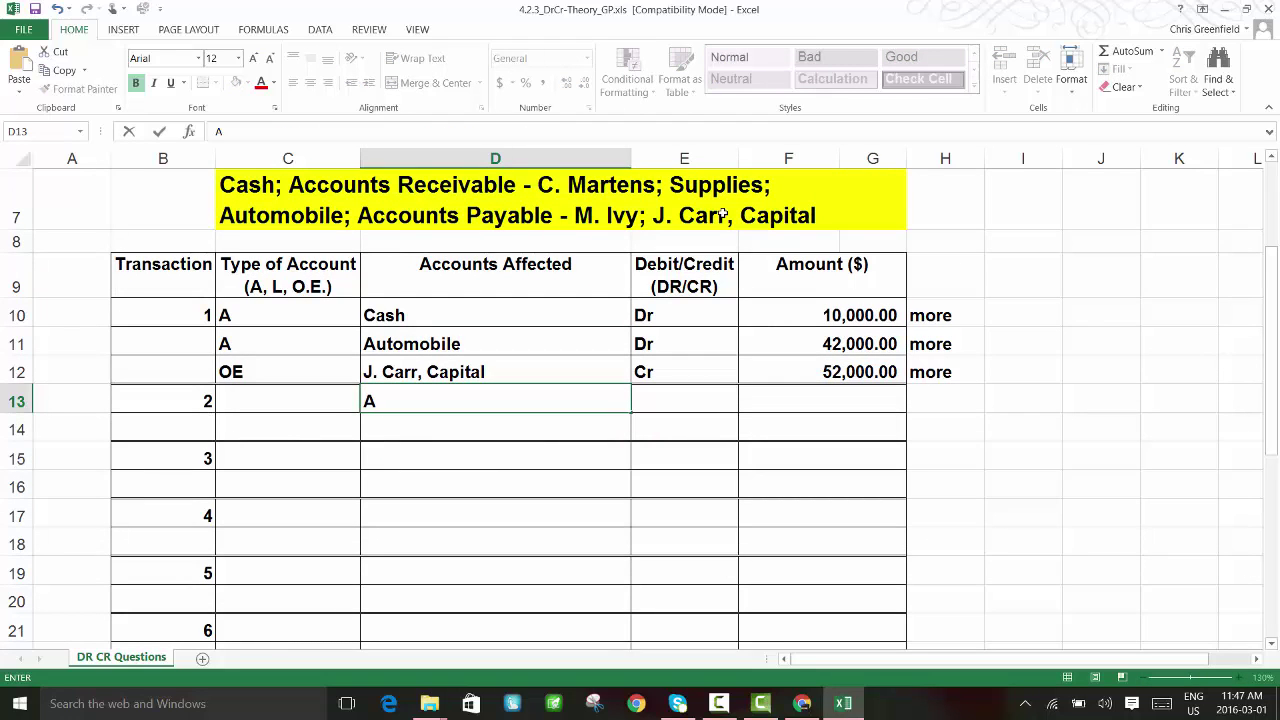
pyautogui.write('/R - C. Maete')
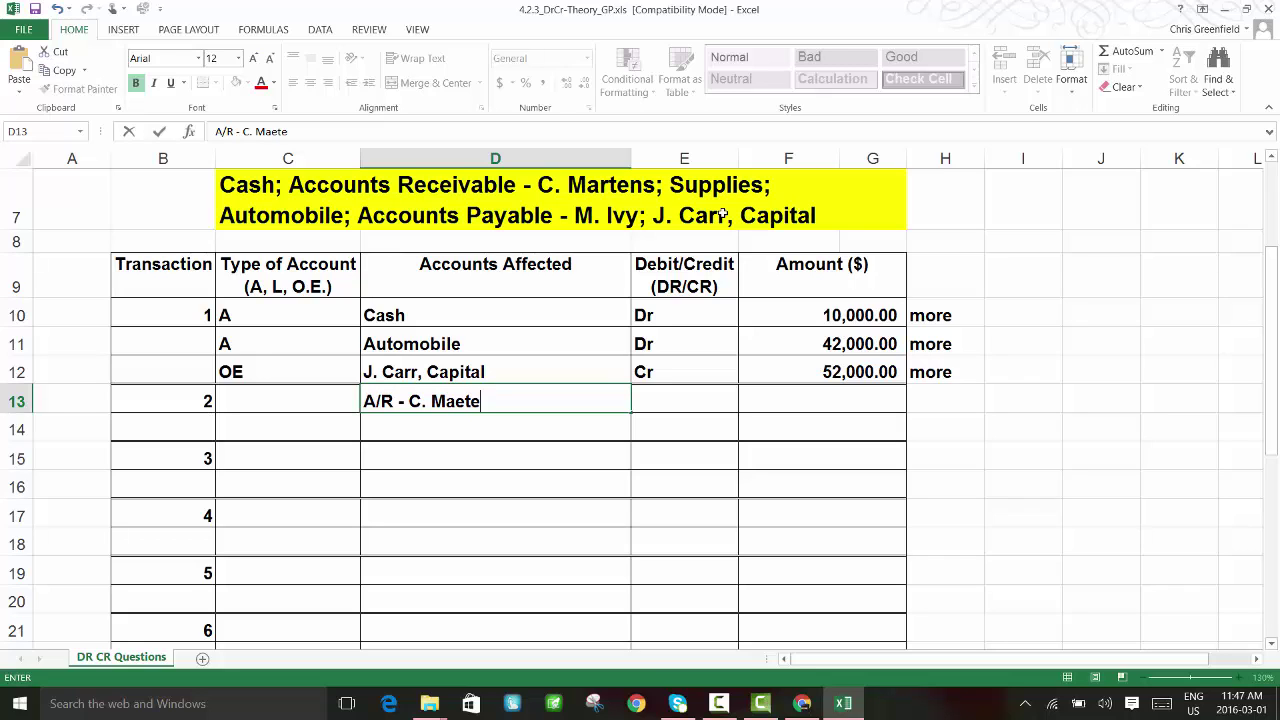
pyautogui.press('BackSpace')
pyautogui.press('BackSpace')
pyautogui.press('BackSpace')
pyautogui.write('rtens')
pyautogui.press('Return')
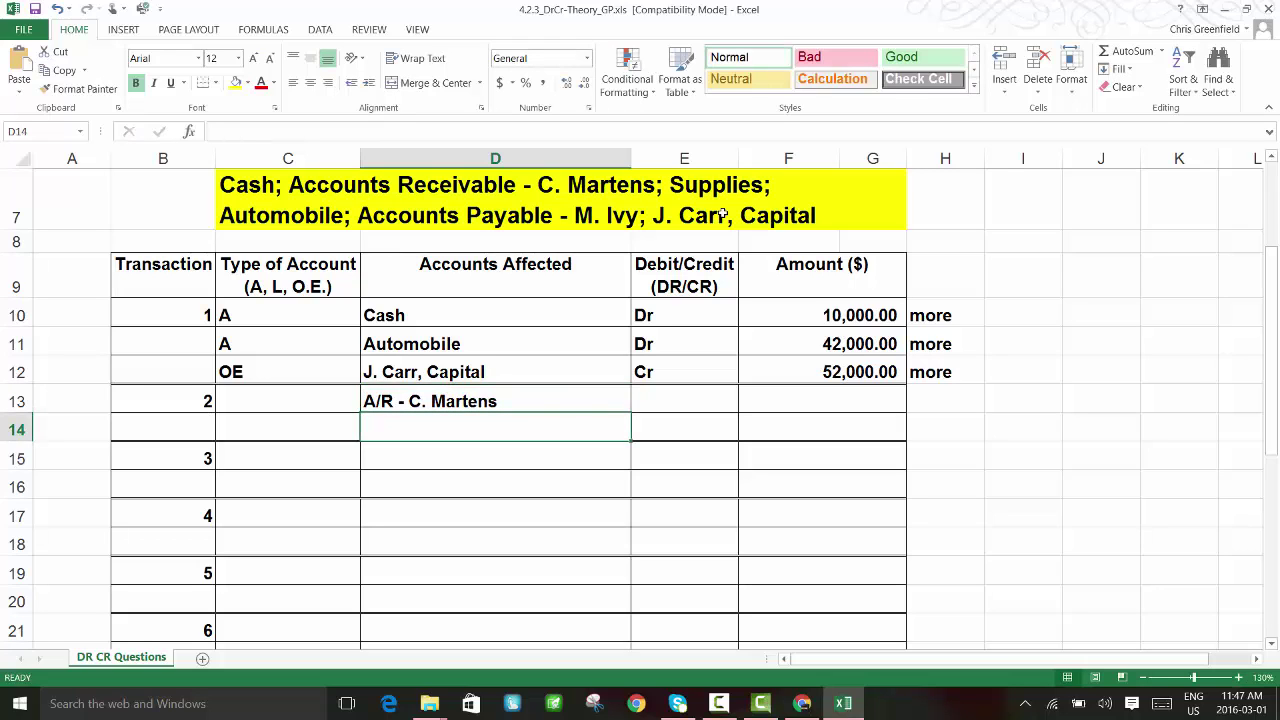
pyautogui.write('J.')
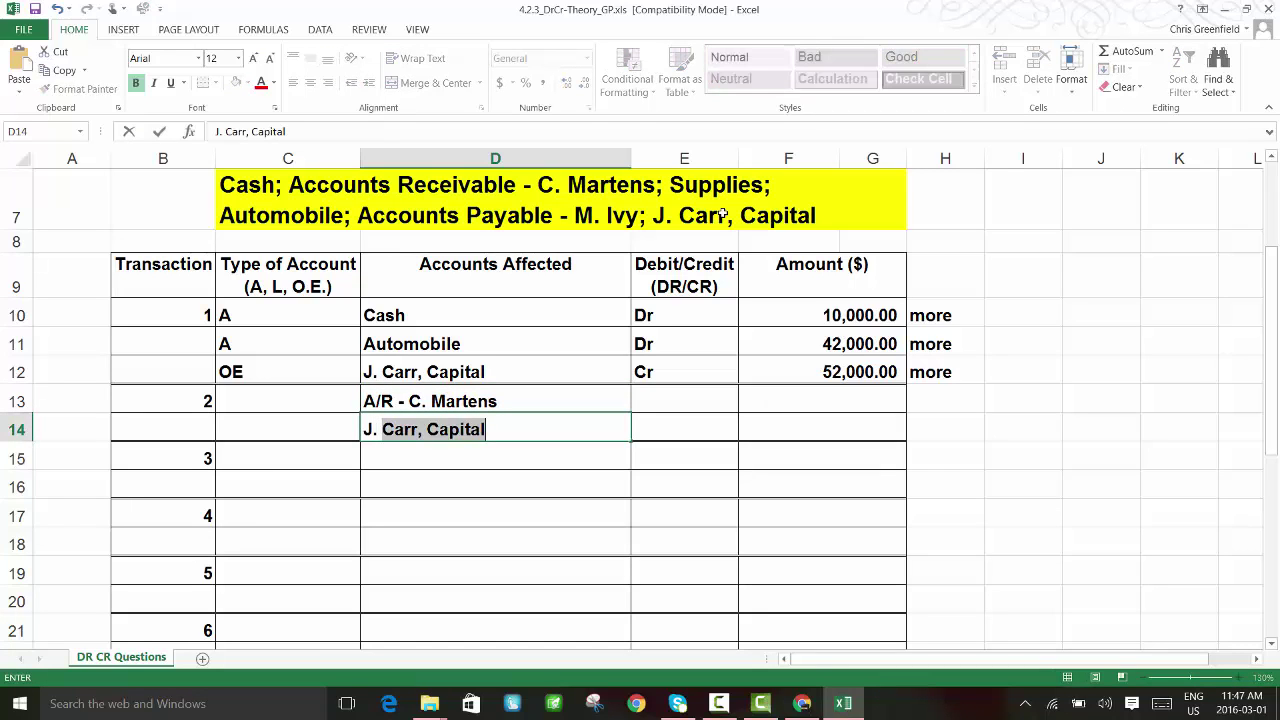
pyautogui.press('Return')
# Enter 580 in F13 and F14 as the amounts for transaction 2's two accounts
pyautogui.press('Up')
pyautogui.press('Up')
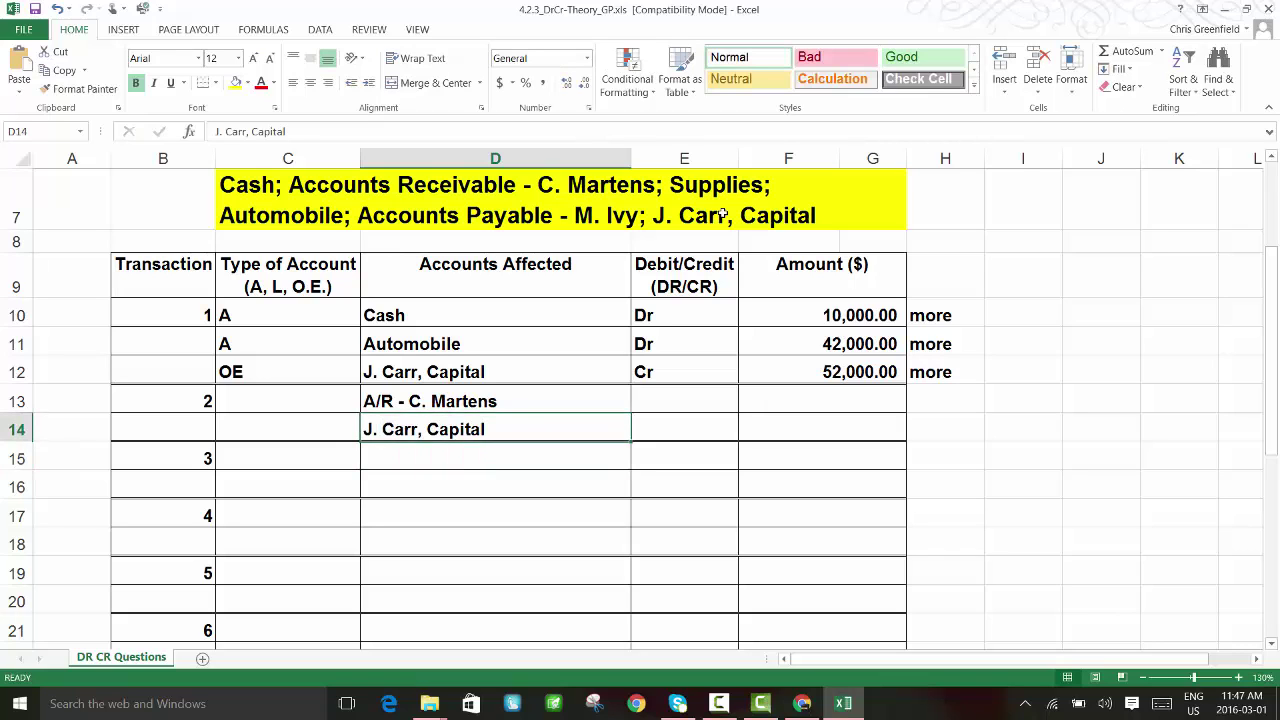
pyautogui.press('Right')
pyautogui.press('Right')
pyautogui.write('5')
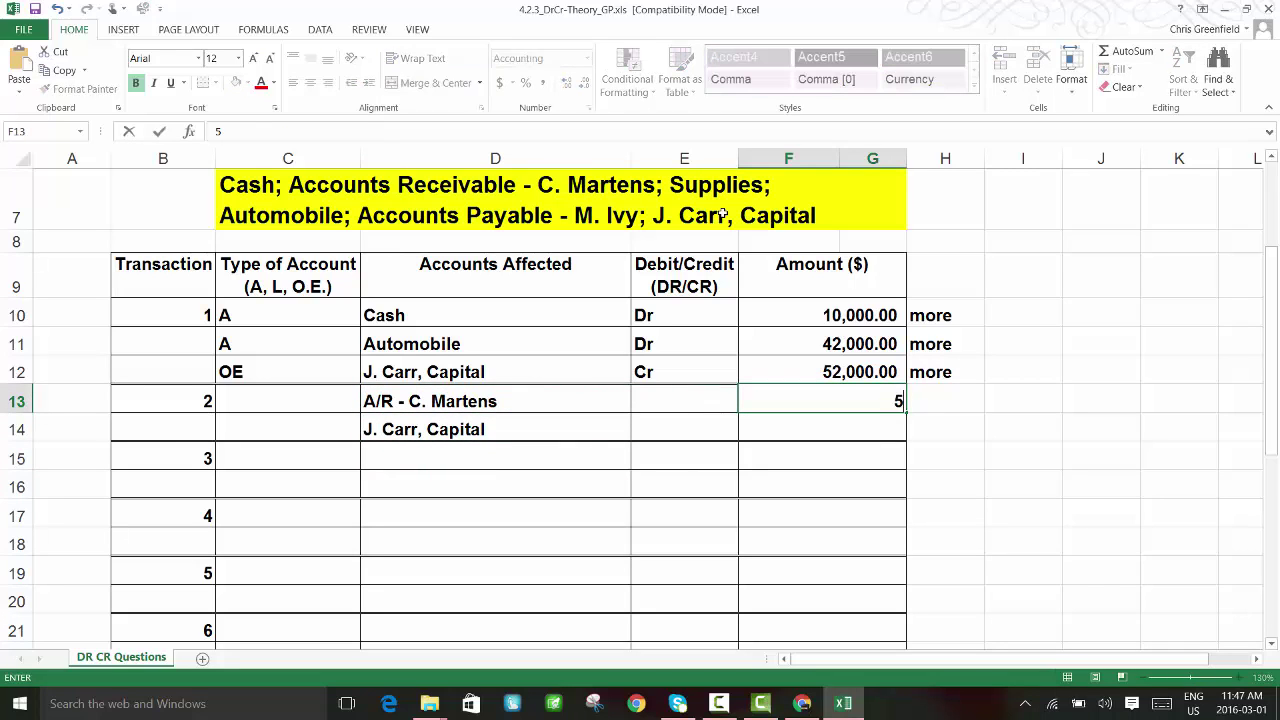
pyautogui.write('80')
pyautogui.press('Return')
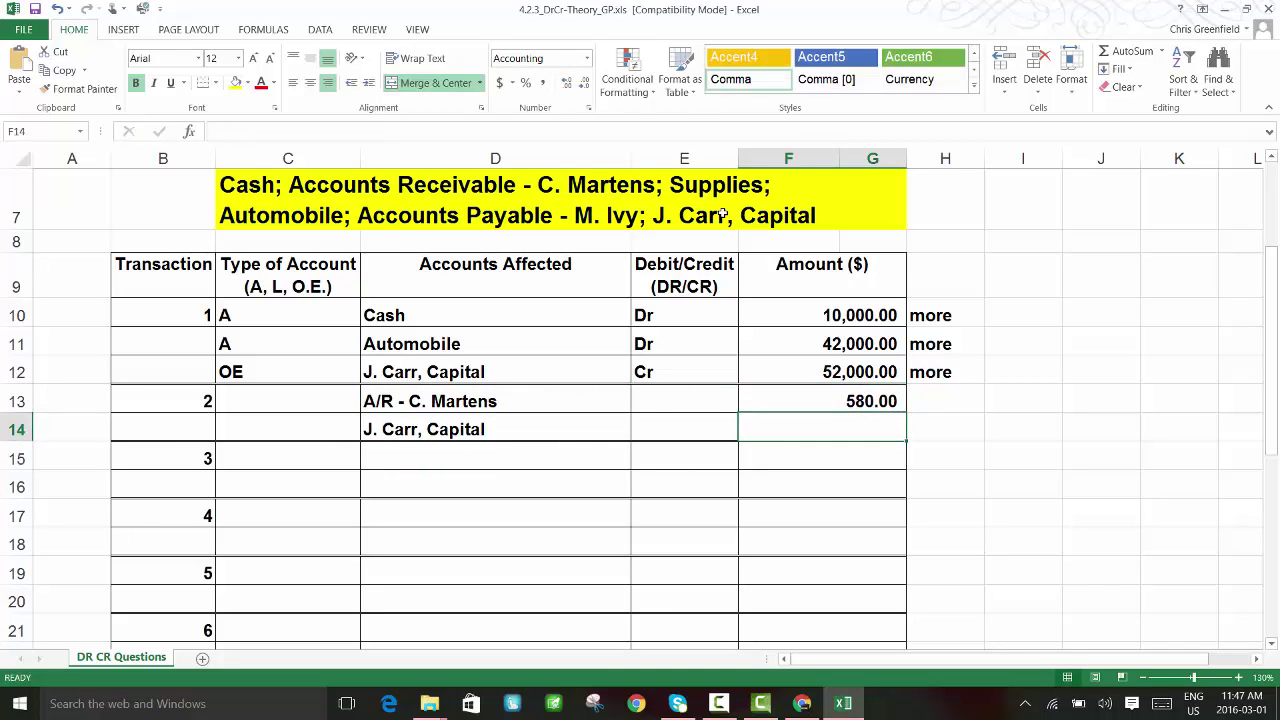
pyautogui.write('580')
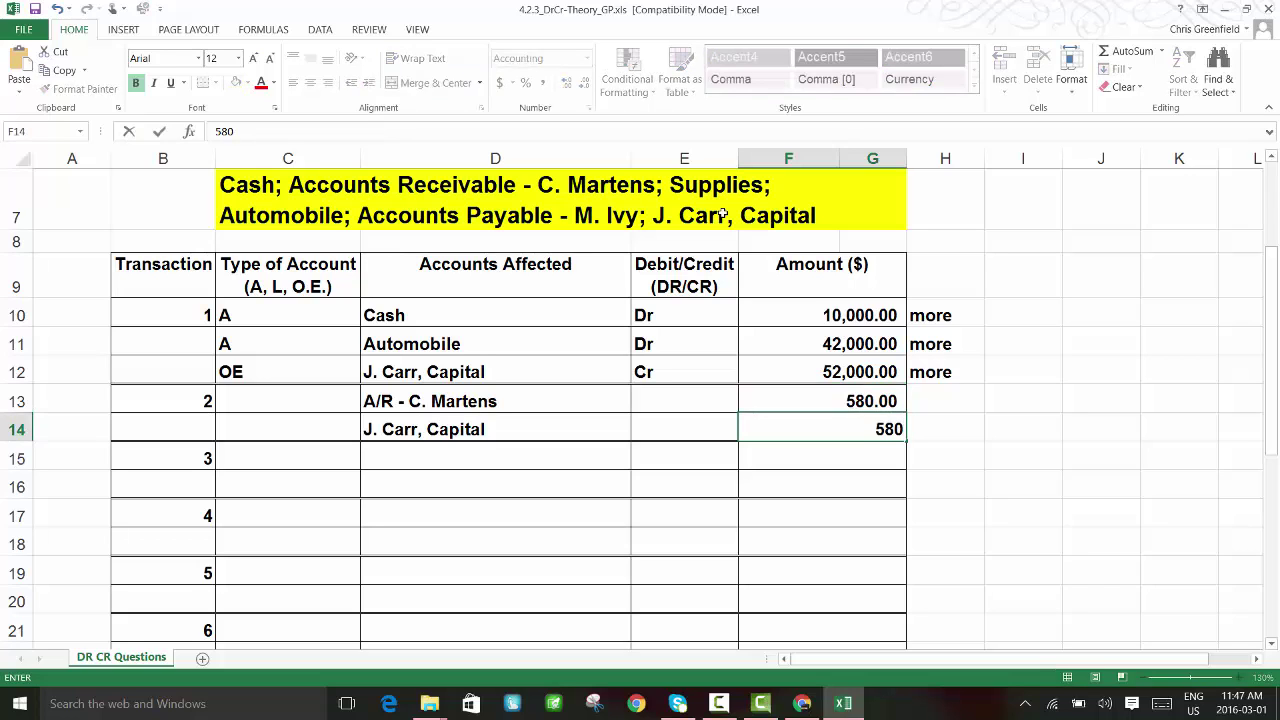
pyautogui.press('Return')
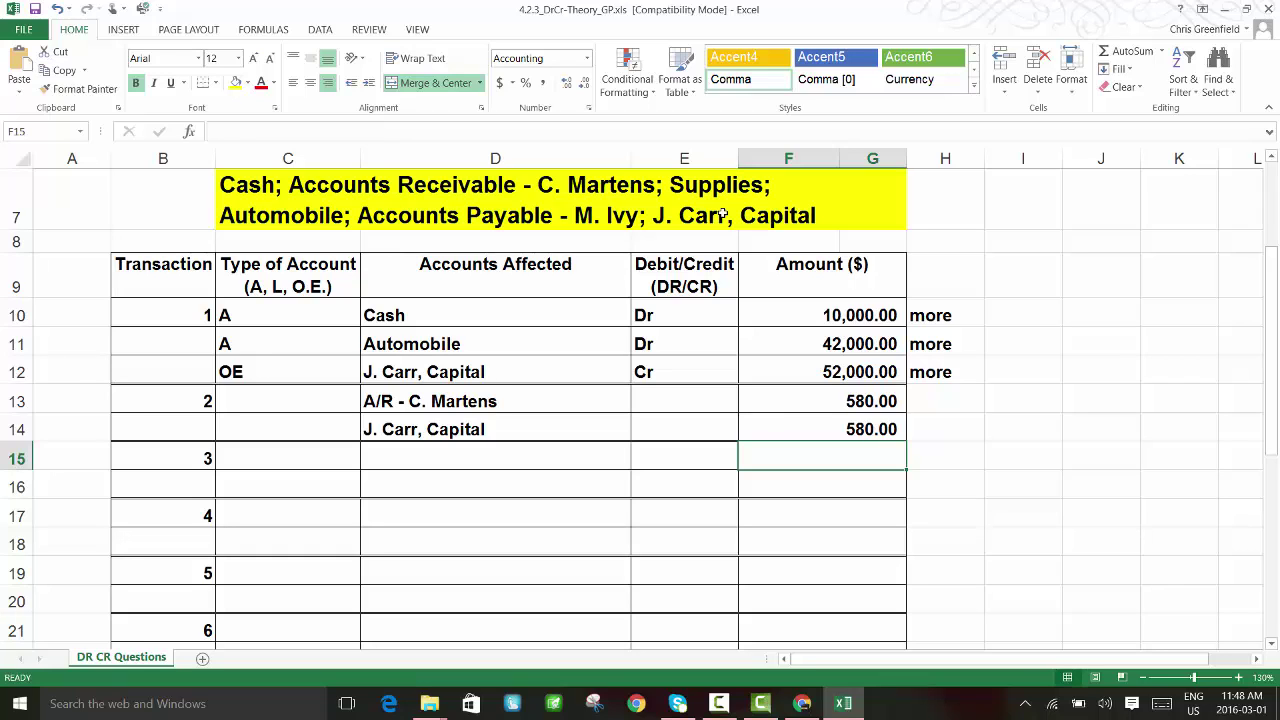
# Note "more" in H13 and H14 beside the amounts of transaction 2's two accounts
pyautogui.press('Up')
pyautogui.press('Up')
pyautogui.press('Right')
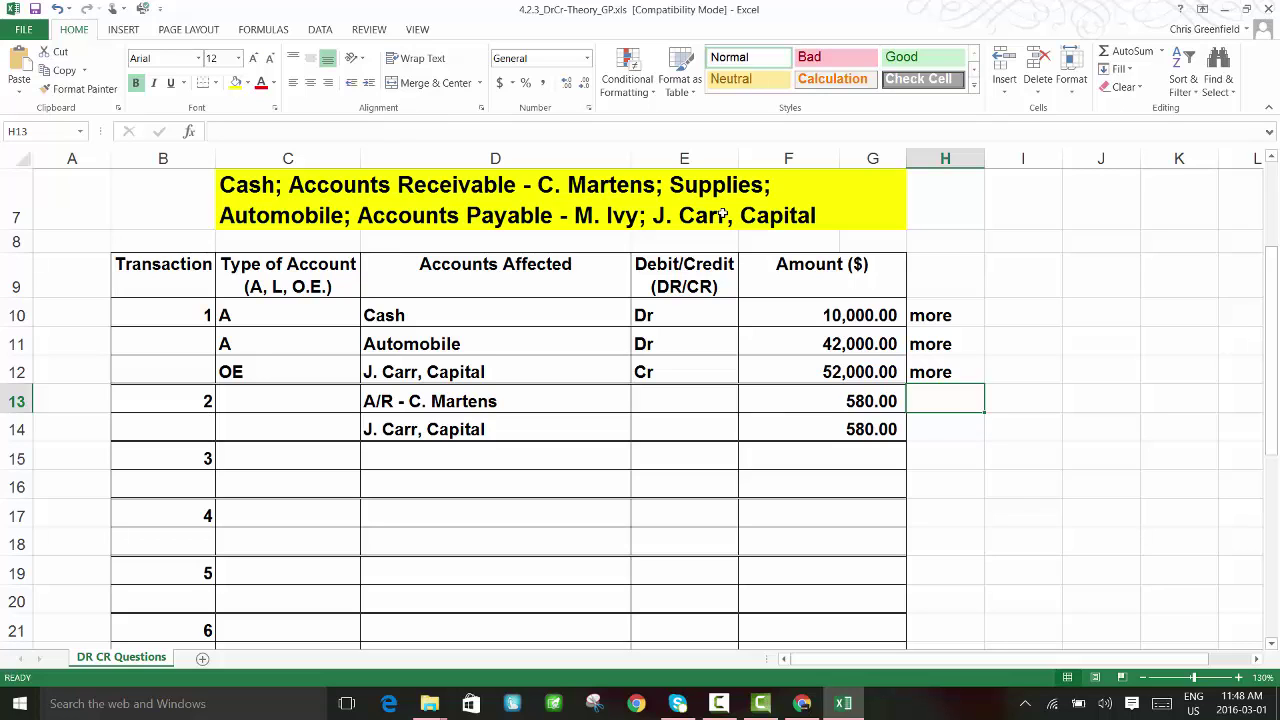
pyautogui.write('mo')
pyautogui.press('Return')
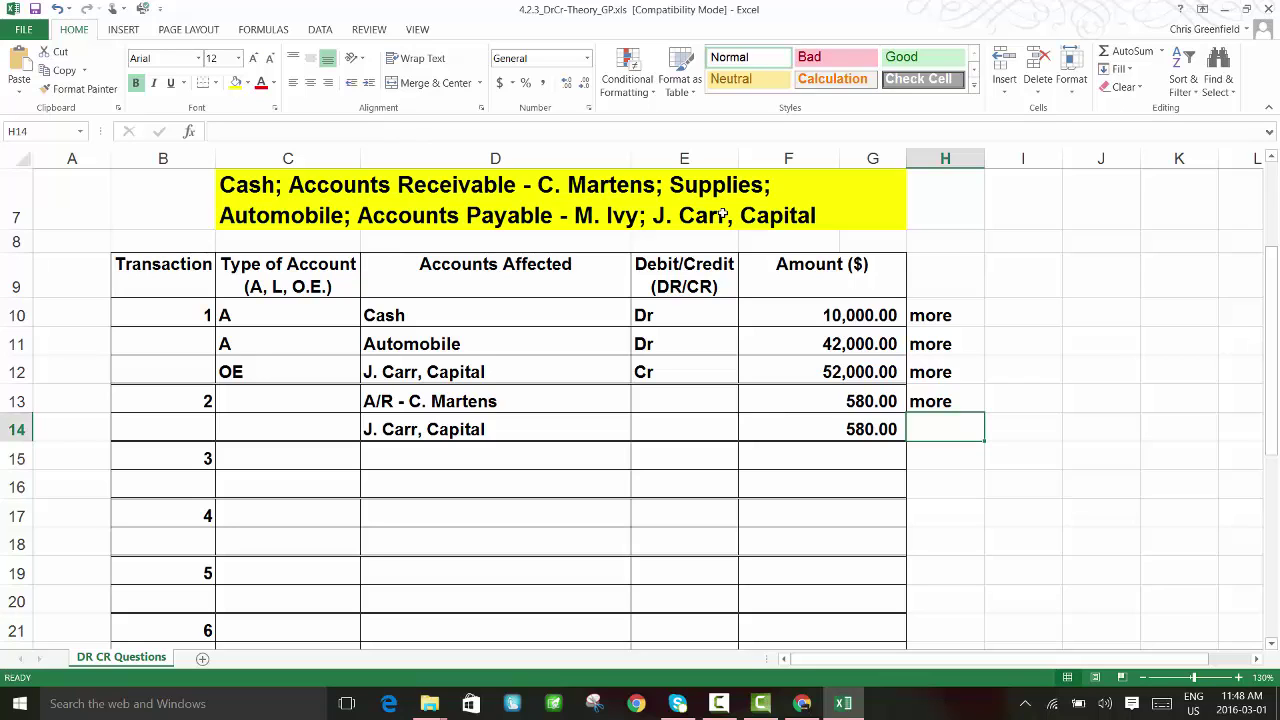
pyautogui.write('more')
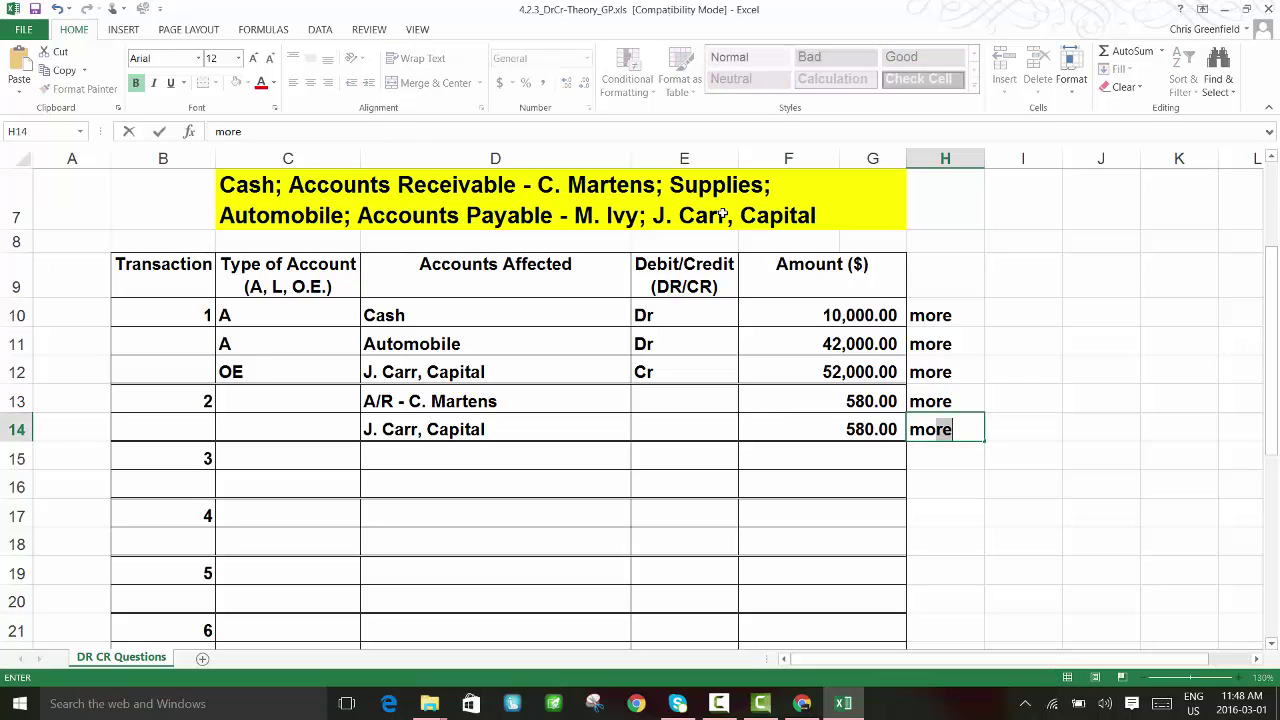
pyautogui.press('Return')
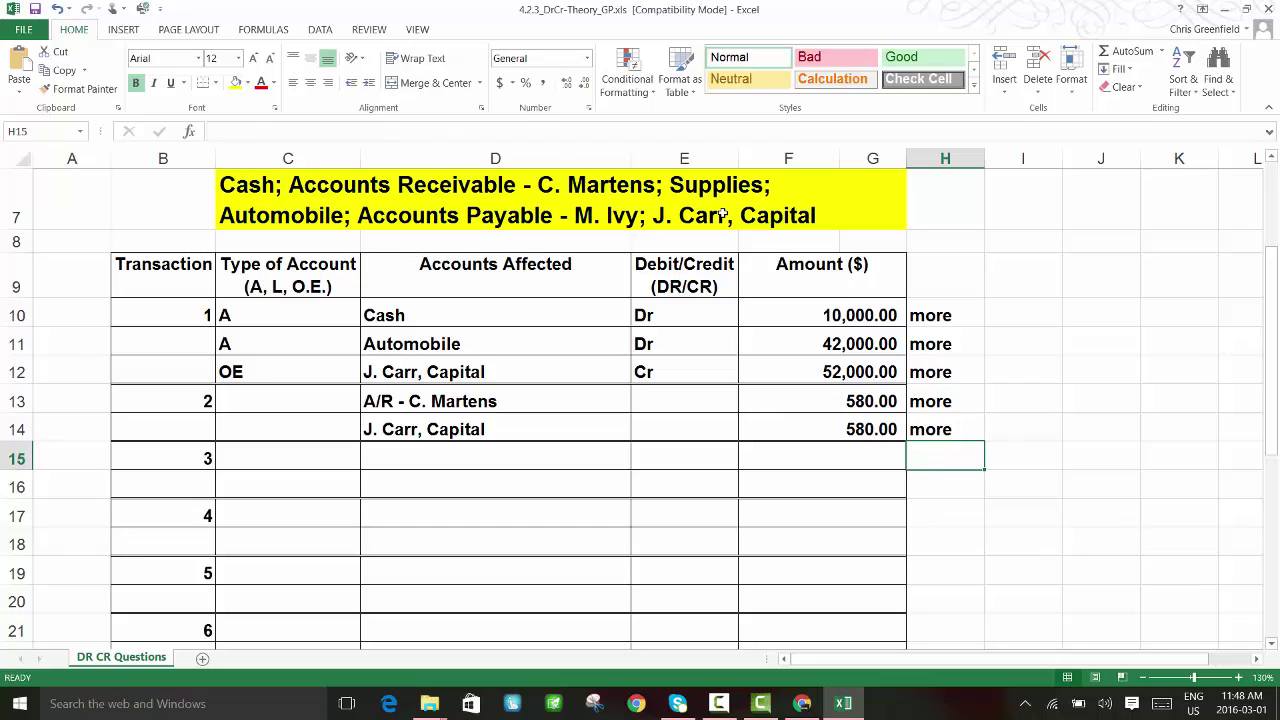
# Enter the account types for transaction 2: A in C13 and OE in C14
pyautogui.press('Left')
pyautogui.press('Left')
pyautogui.press('Left')
pyautogui.press('Left')
pyautogui.press('Left')
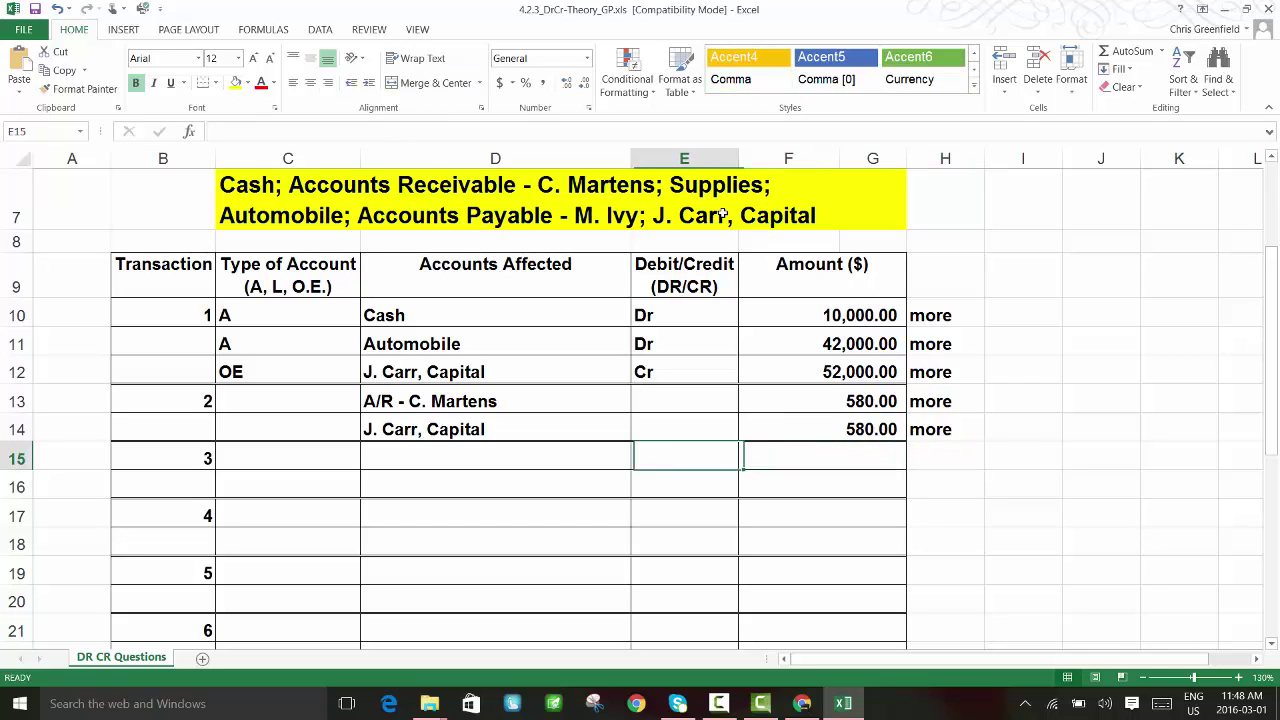
pyautogui.press('Up')
pyautogui.press('Up')
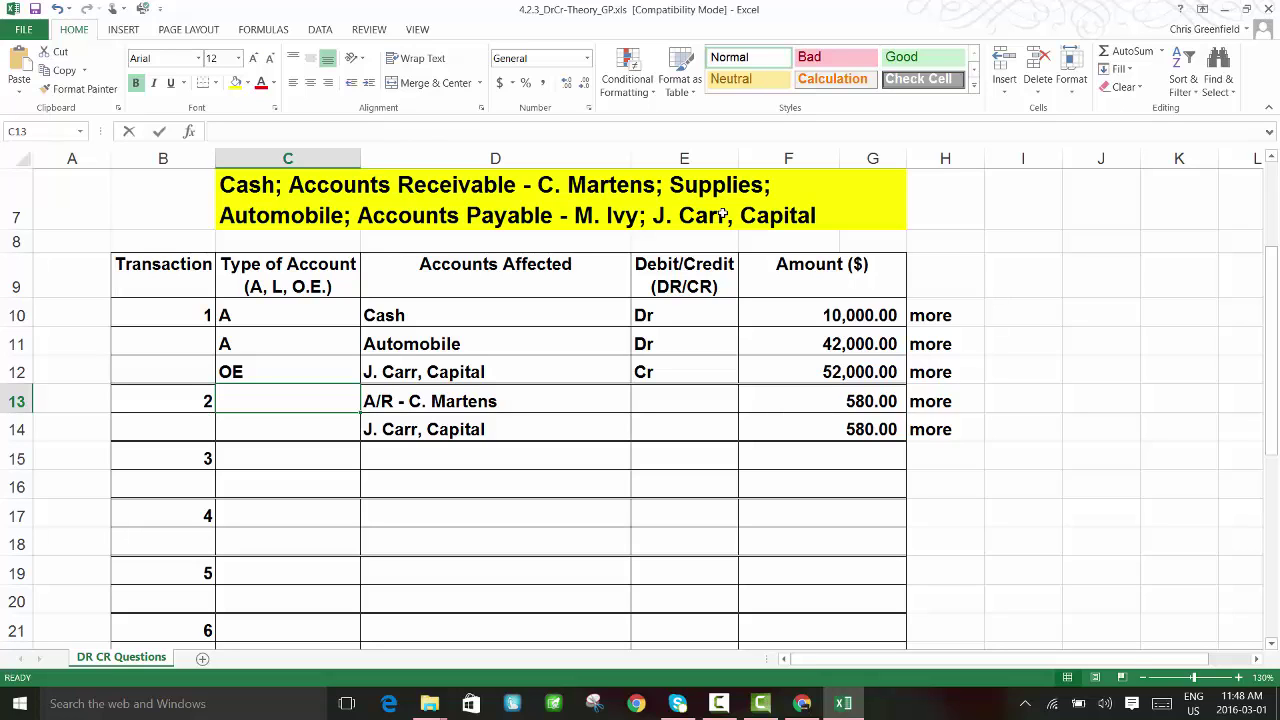
pyautogui.write('A')
pyautogui.press('Return')
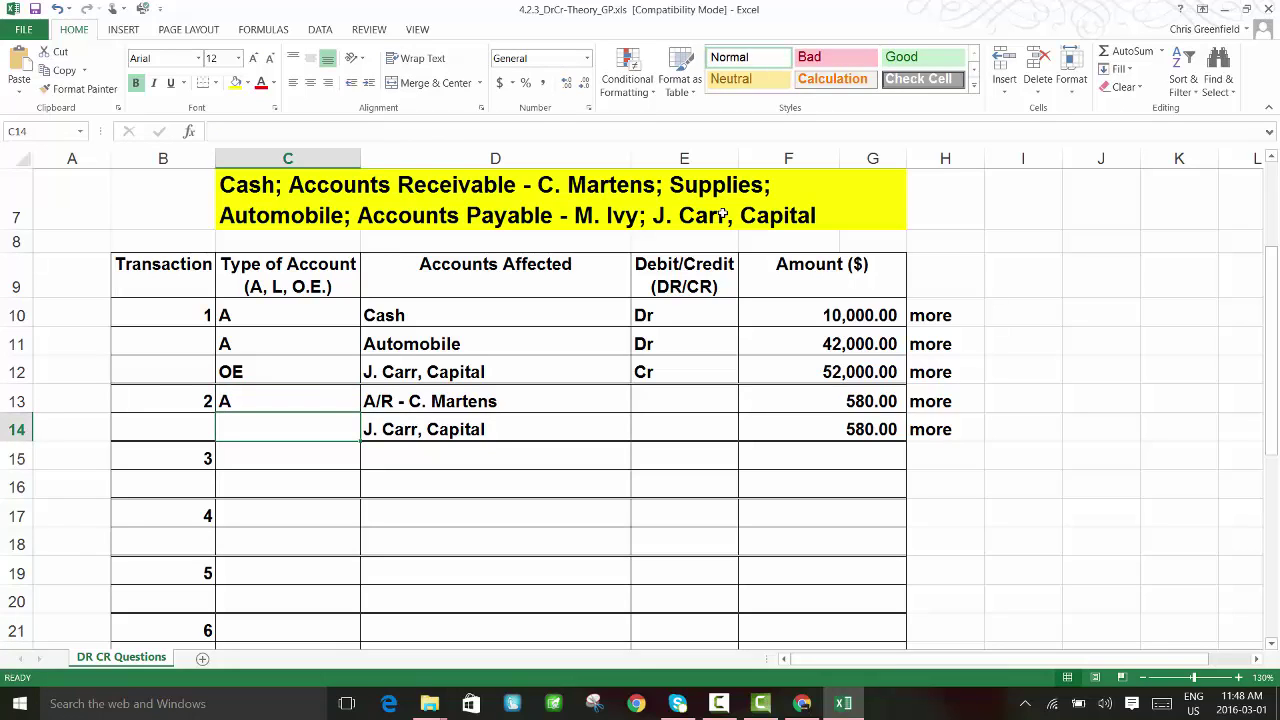
pyautogui.write('OE')
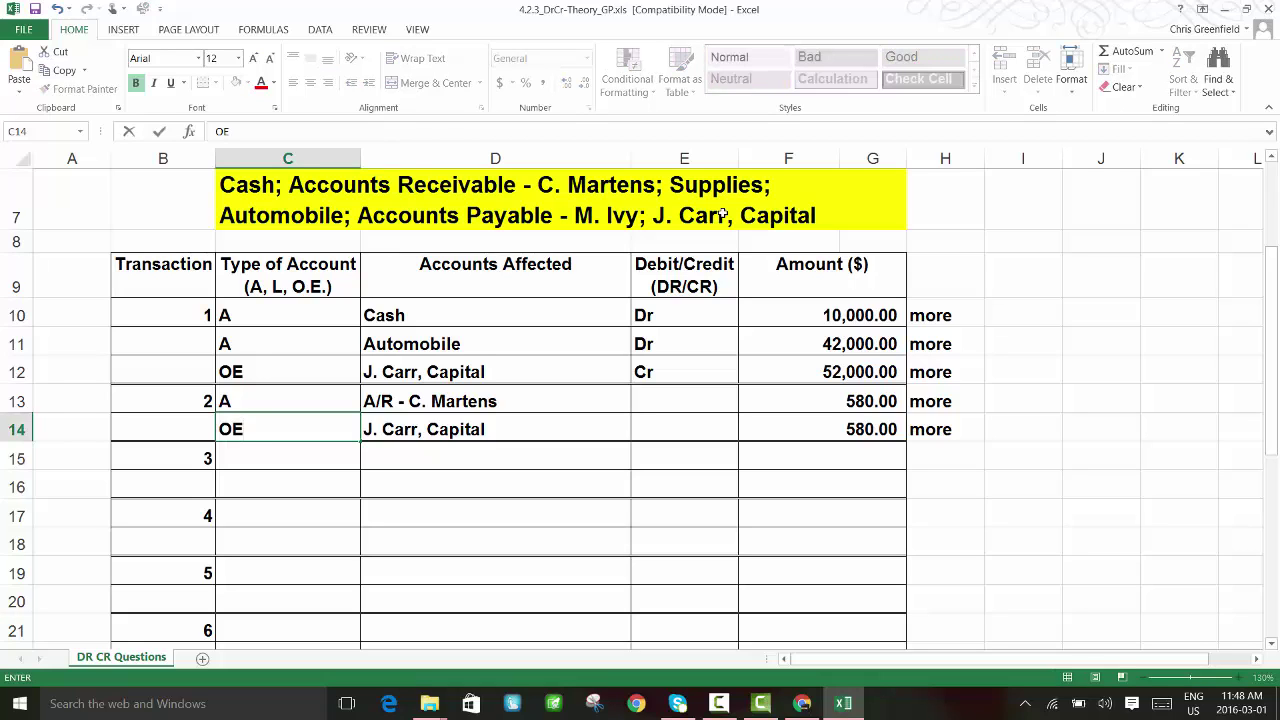
# Record transaction 2's debit and credit: Dr in E13 for the receivable and Cr in E14 for the capital account
pyautogui.press('Tab')
pyautogui.press('Tab')
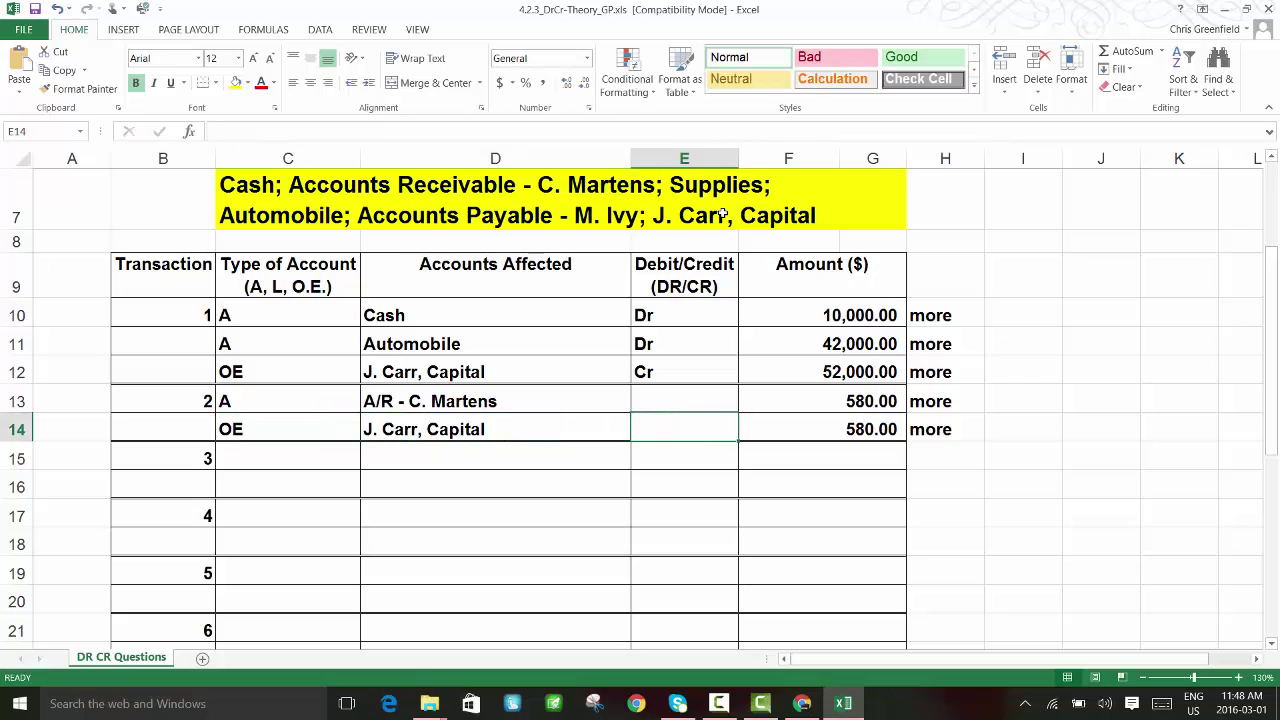
pyautogui.press('Up')
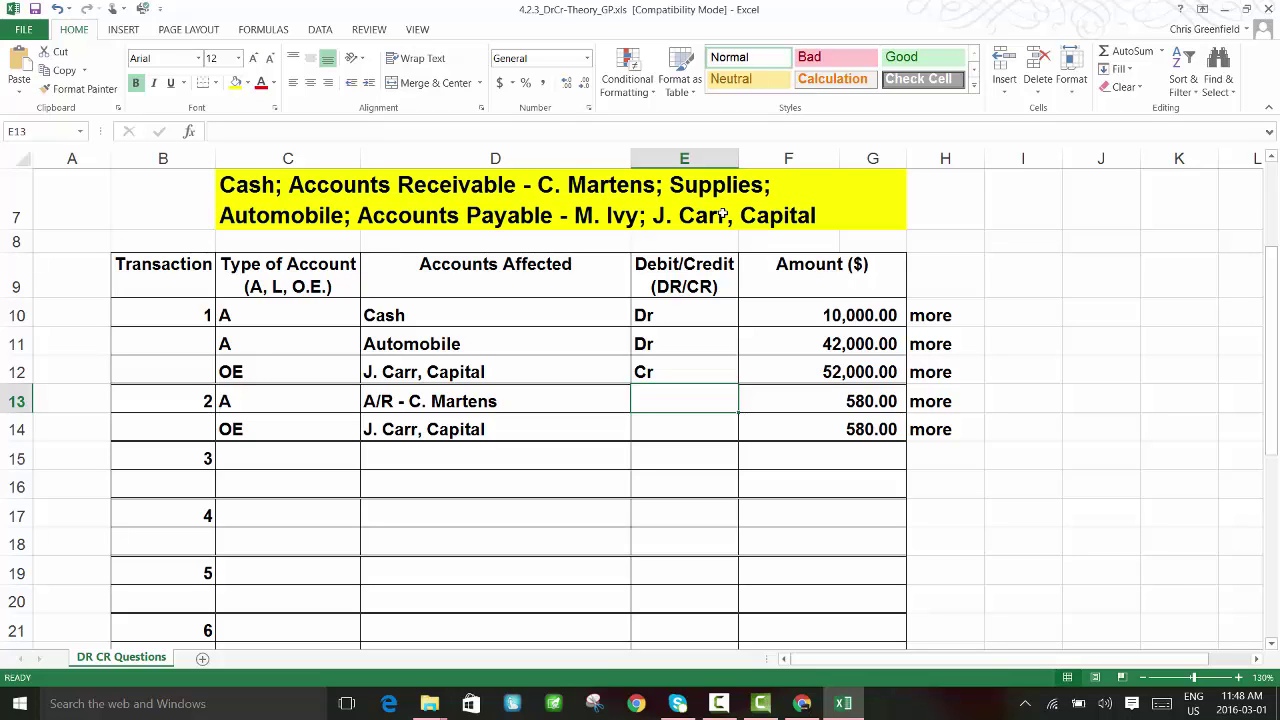
pyautogui.write('Dr')
pyautogui.press('Return')
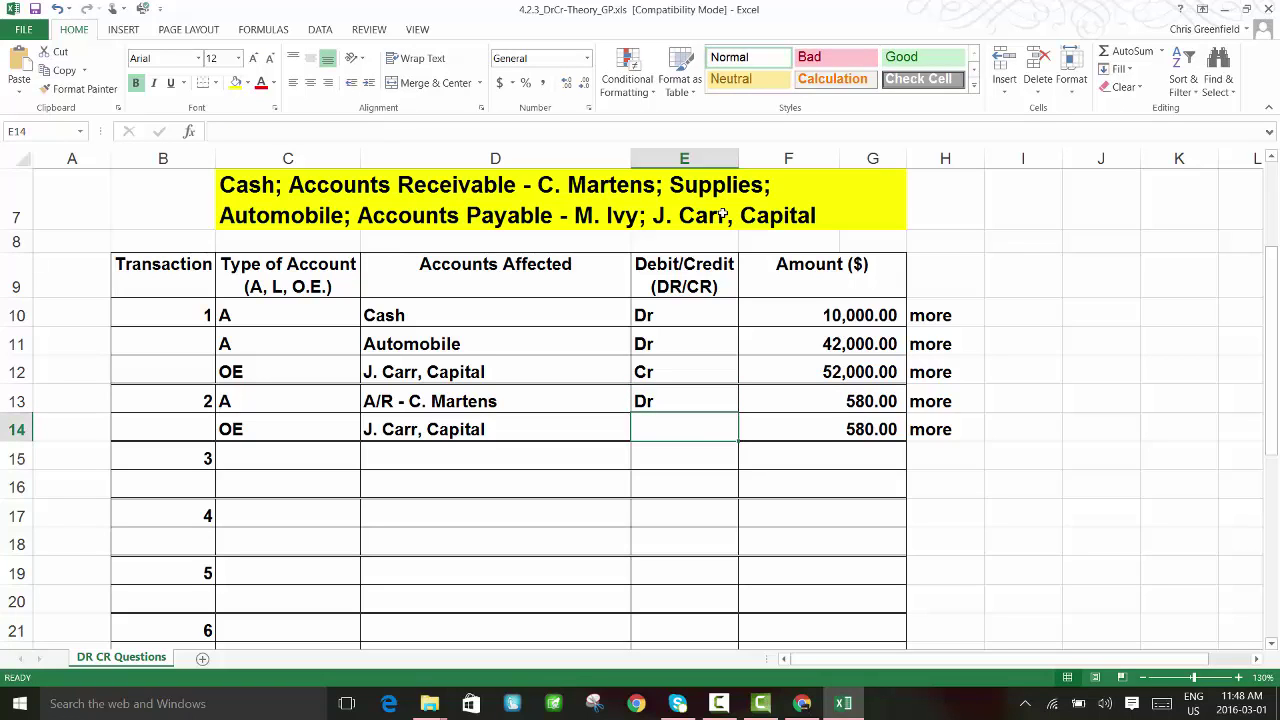
pyautogui.write('Cr')
pyautogui.press('Return')
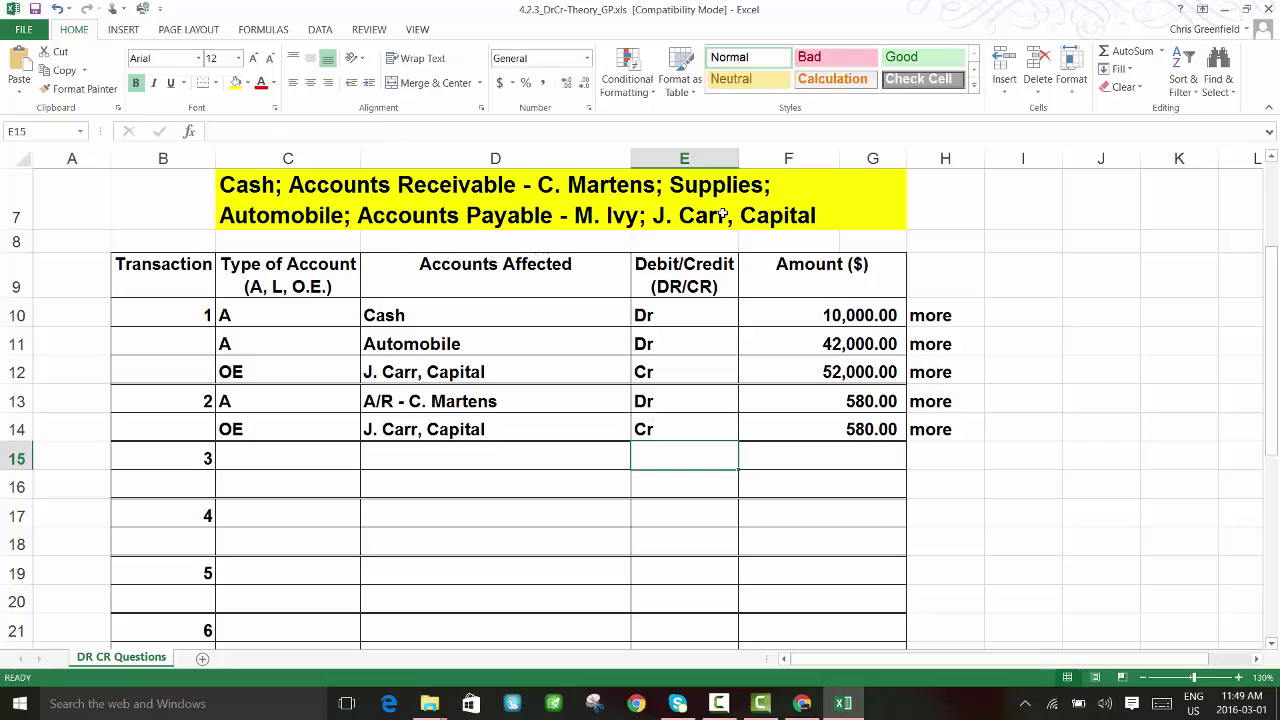
pyautogui.press('Up')
pyautogui.press('Up')
pyautogui.hotkey('shift', 'Right')
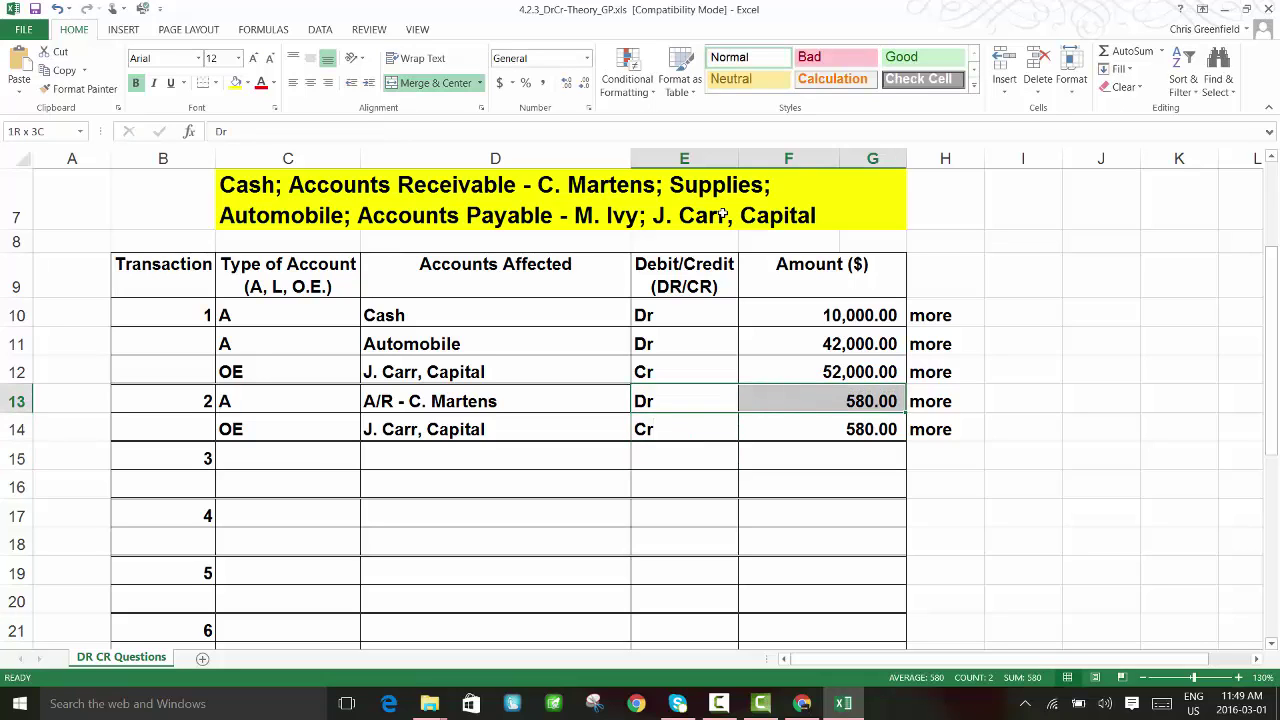
pyautogui.hotkey('shift', 'Down')
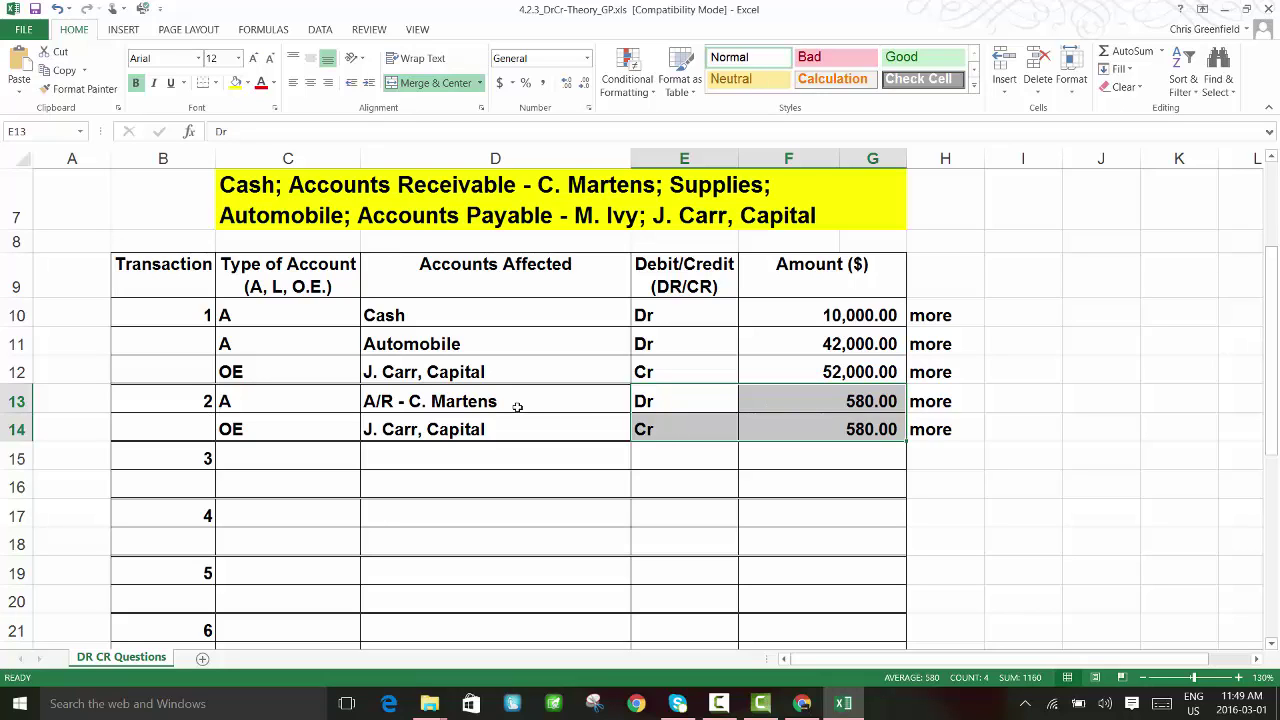
pyautogui.click(926, 486)
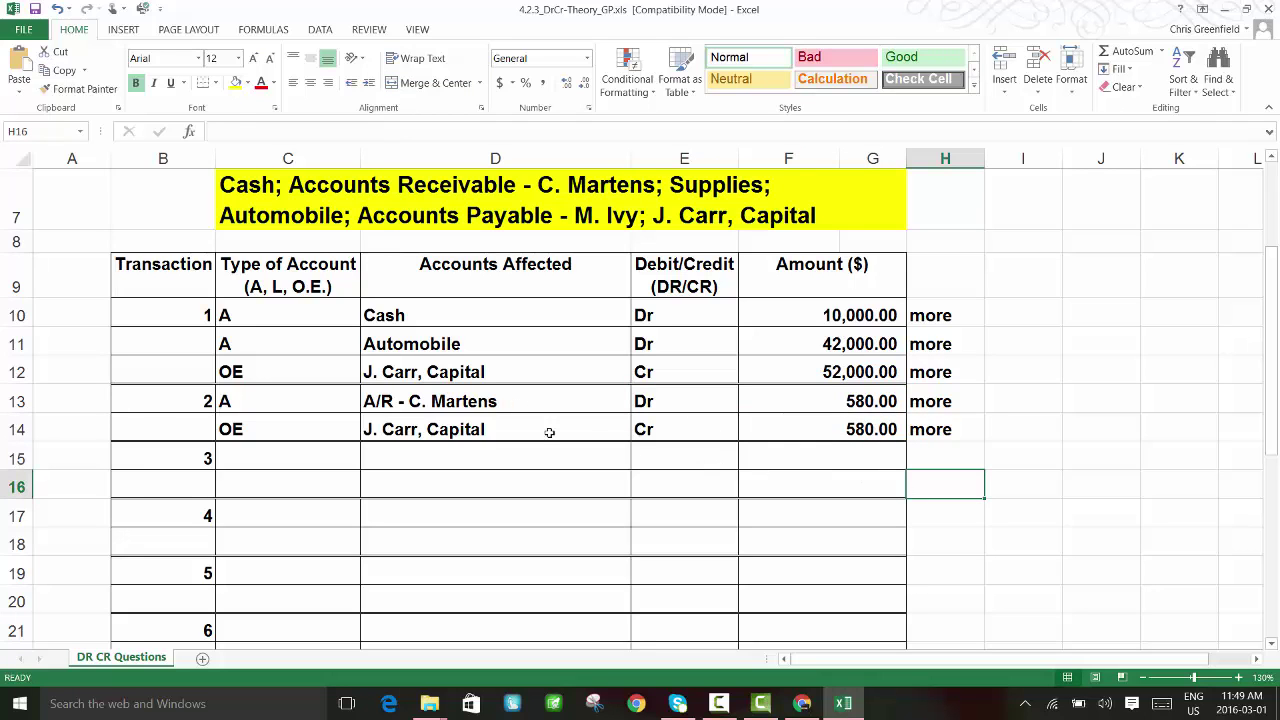
# Colour "supplies", the supplier's name and "but did not pay" red in transaction 3's description in C30
pyautogui.scroll(-2, 531, 444)
pyautogui.scroll(-3, 531, 444)
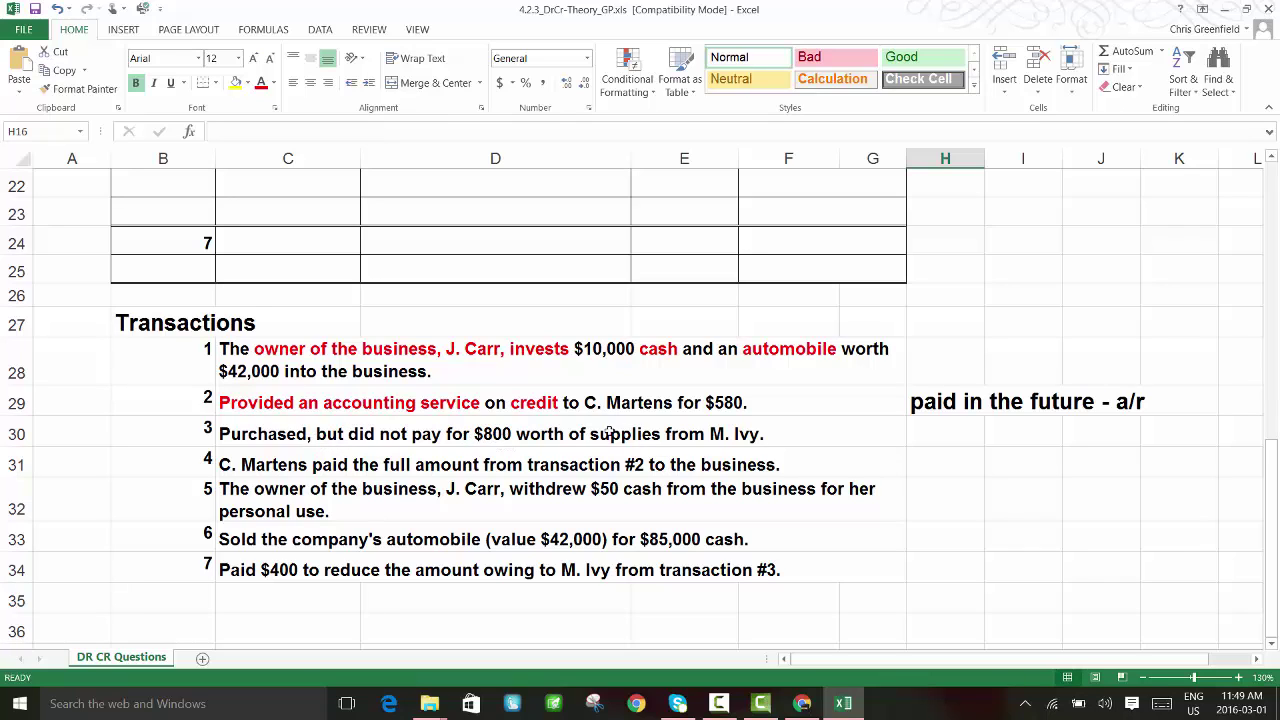
pyautogui.click(672, 434)
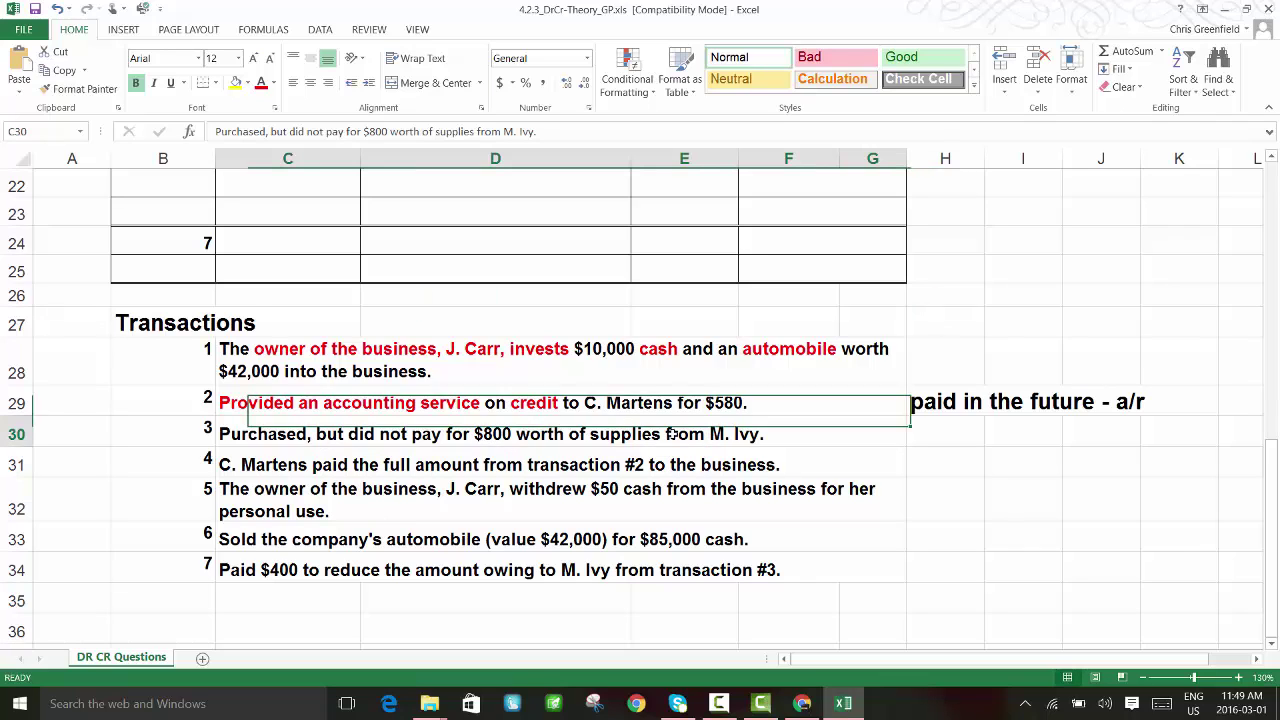
pyautogui.doubleClick(505, 434)
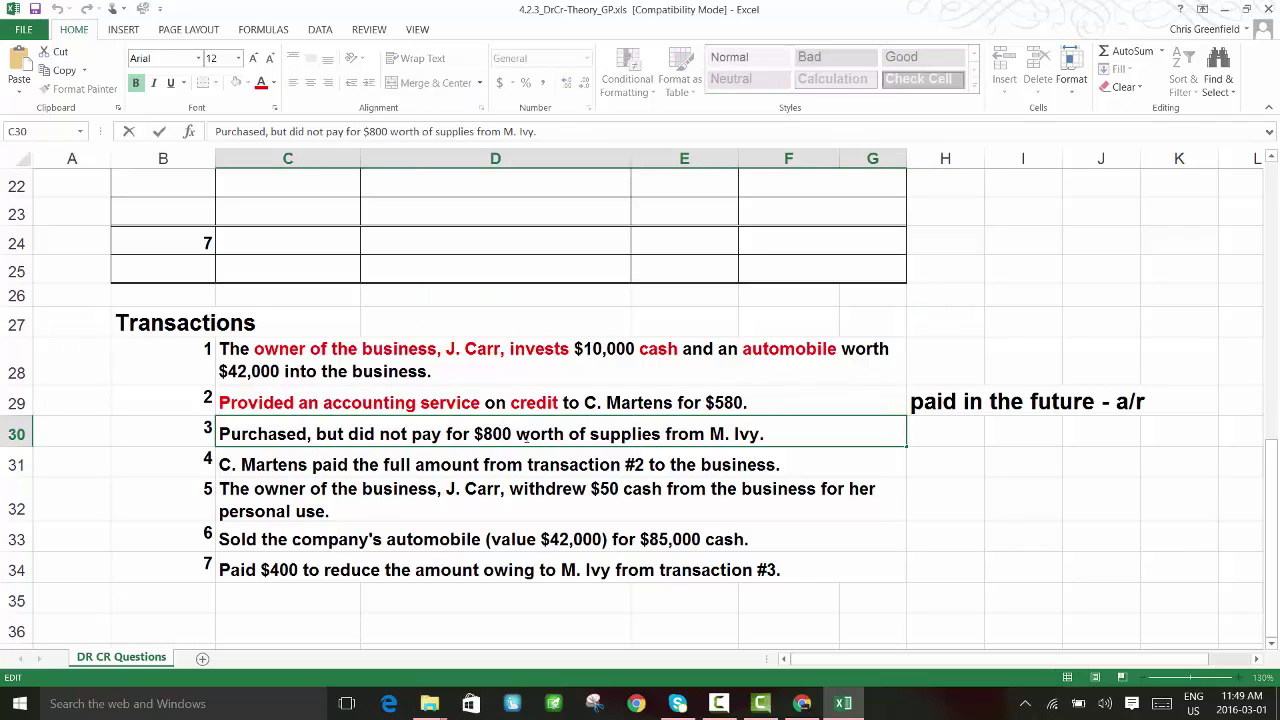
pyautogui.moveTo(655, 434); pyautogui.dragTo(590, 434)
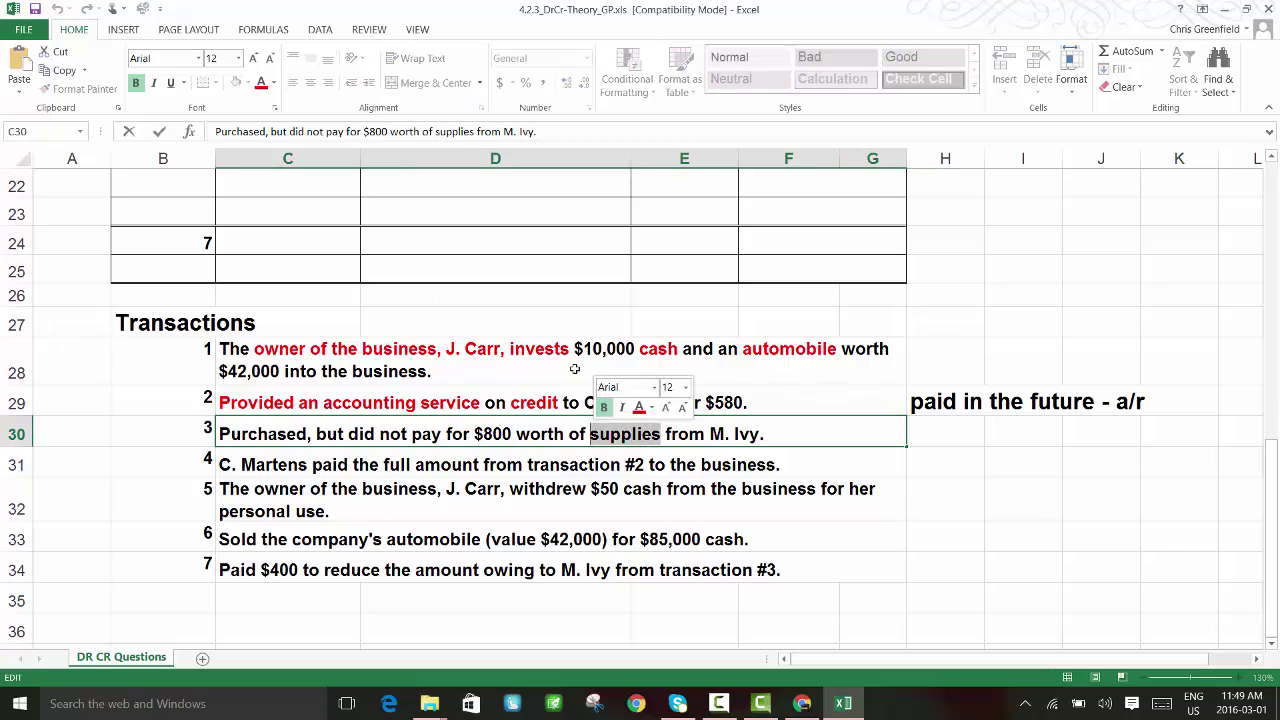
pyautogui.click(260, 82)
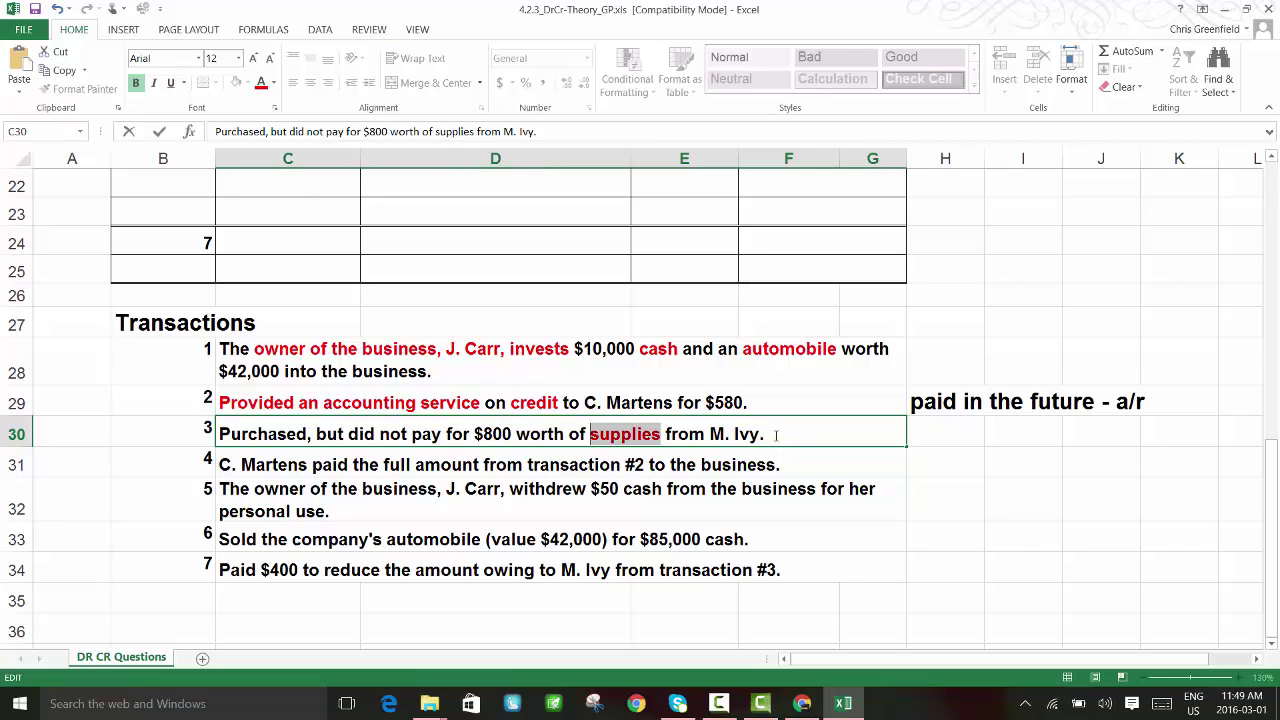
pyautogui.moveTo(767, 434); pyautogui.dragTo(709, 434)
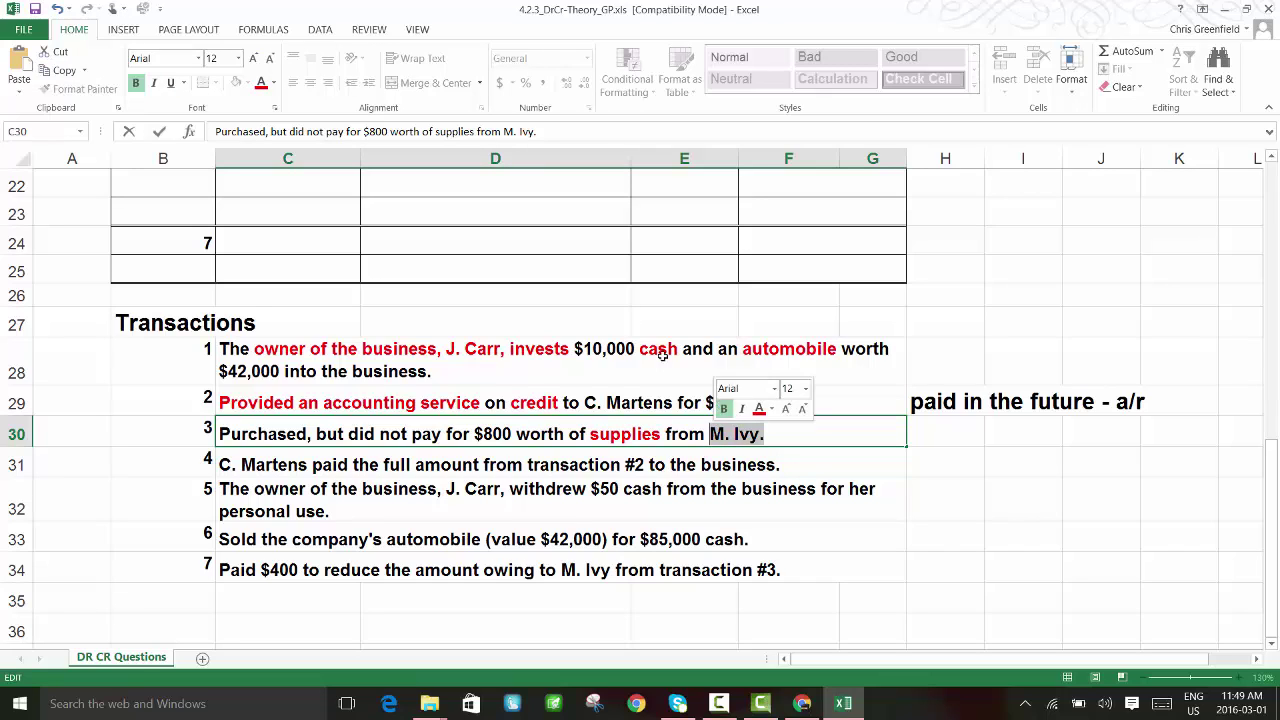
pyautogui.click(260, 83)
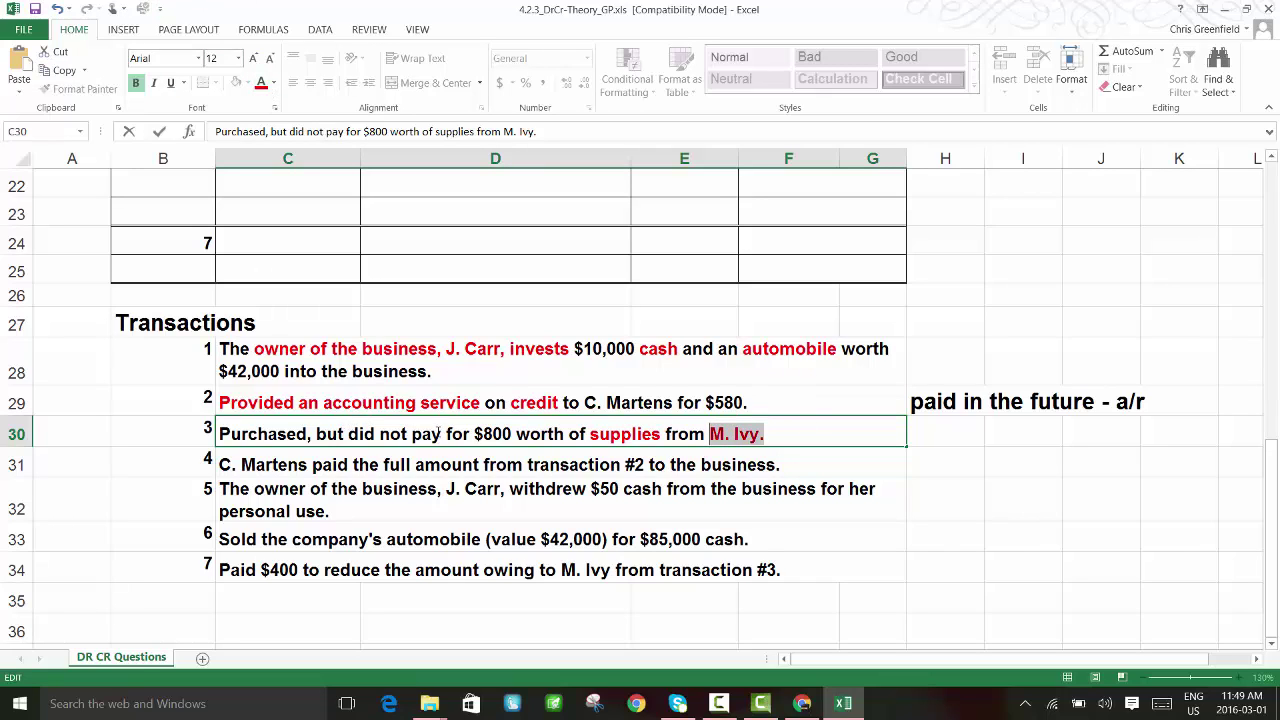
pyautogui.moveTo(442, 434); pyautogui.dragTo(316, 434)
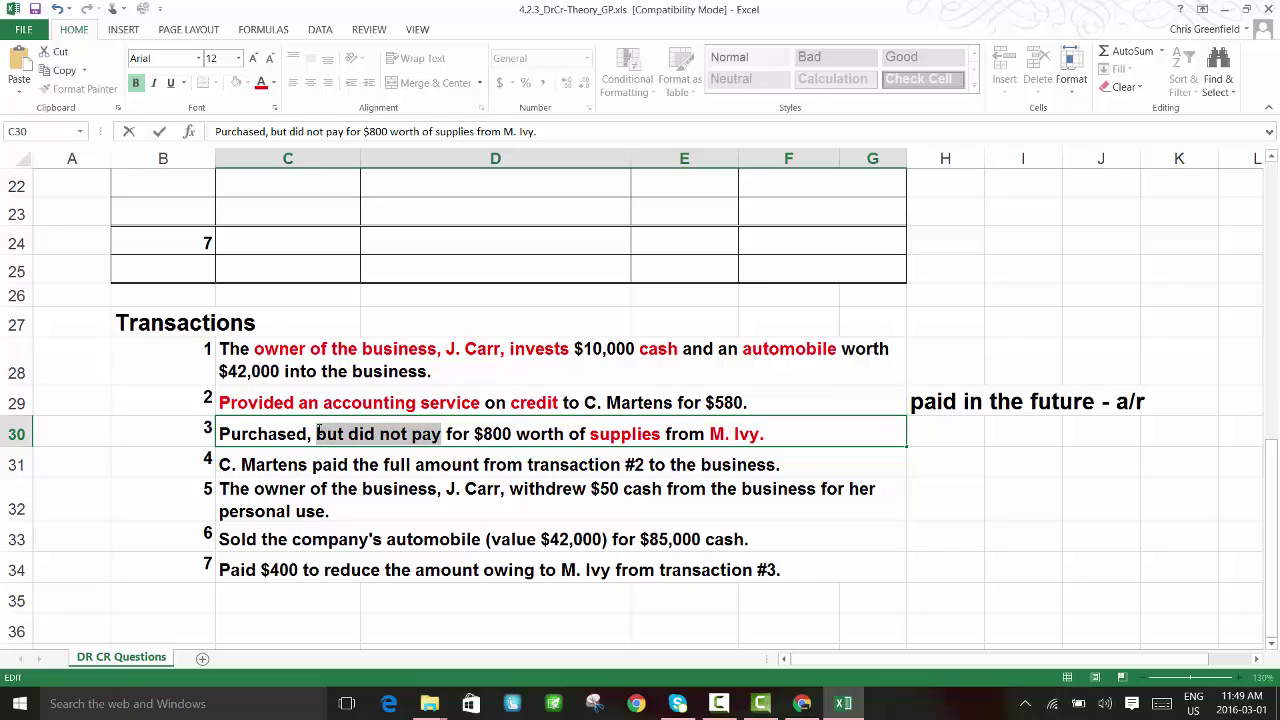
pyautogui.click(260, 83)
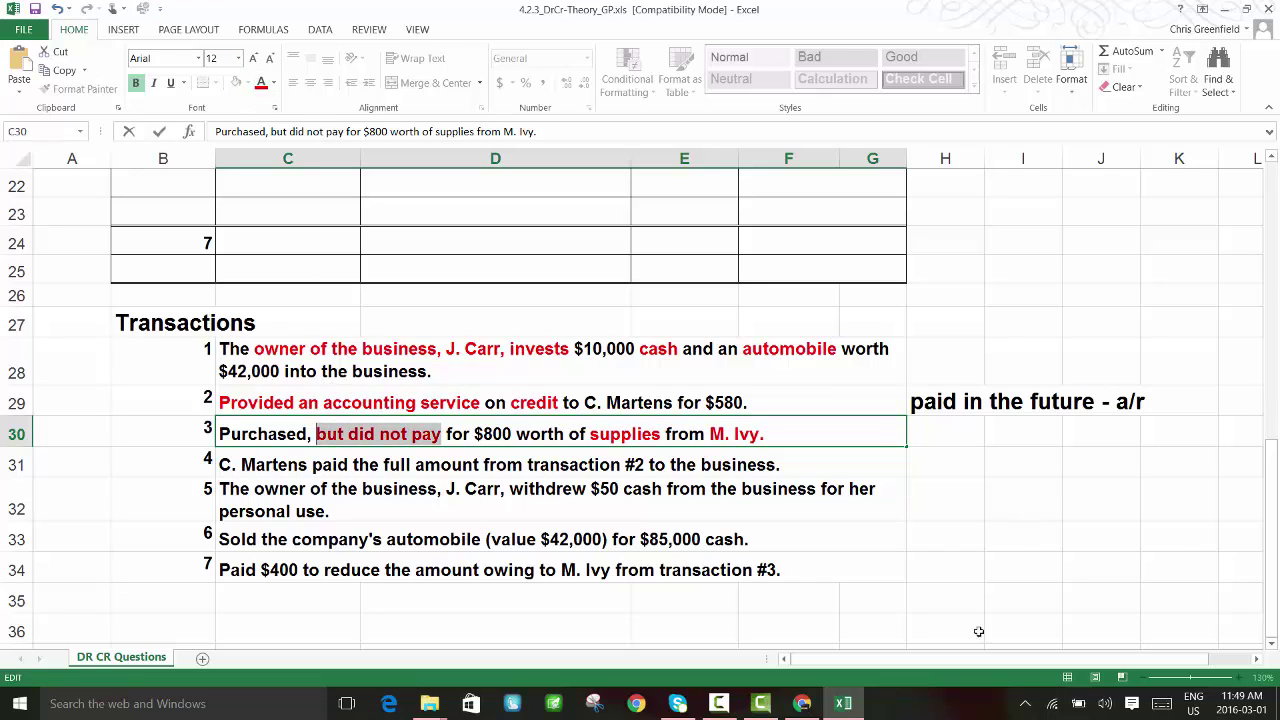
# Add the note "us paying in the future a/p" in H30 beside transaction 3's description
pyautogui.click(941, 431)
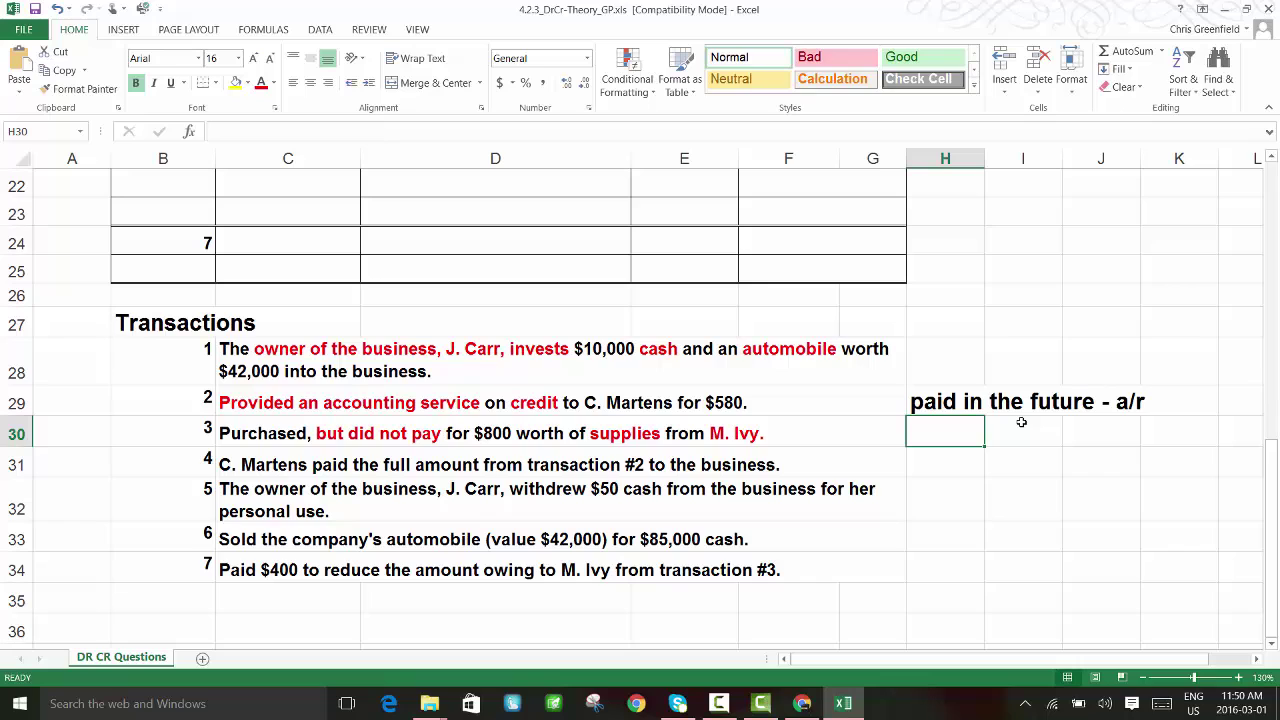
pyautogui.write('us p')
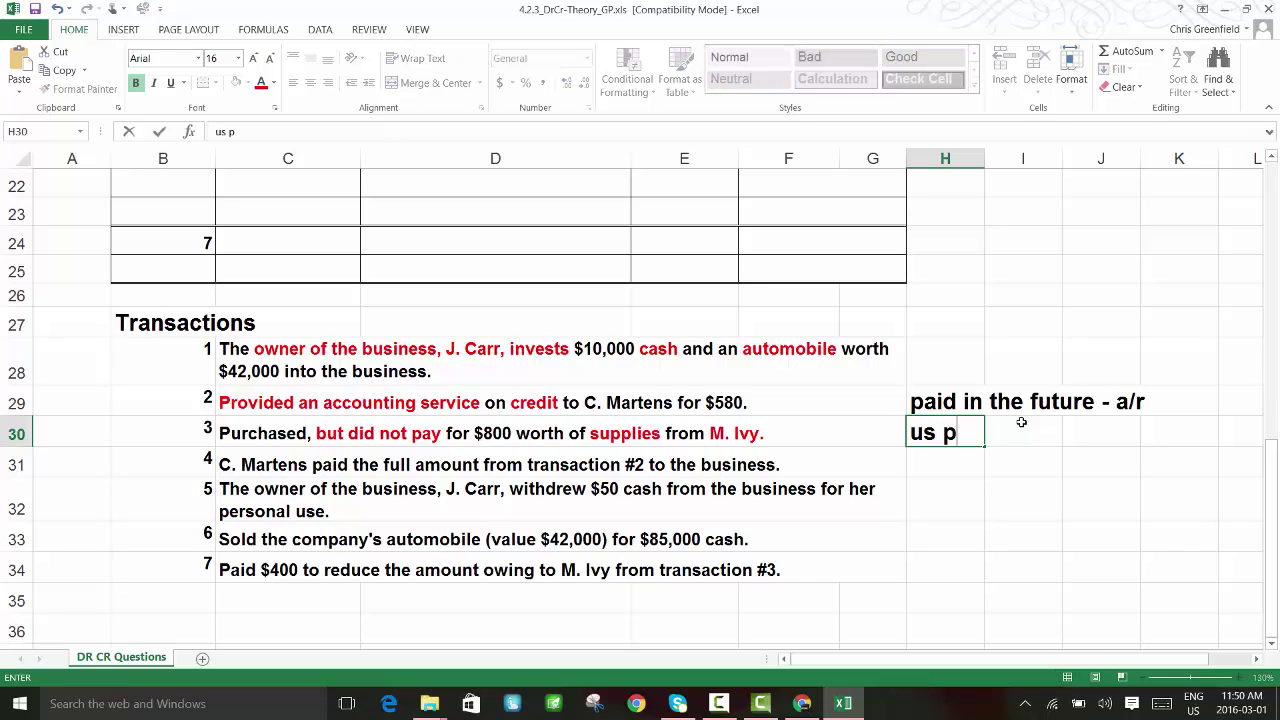
pyautogui.write('ayi')
pyautogui.press('BackSpace')
pyautogui.write('ying in the ')
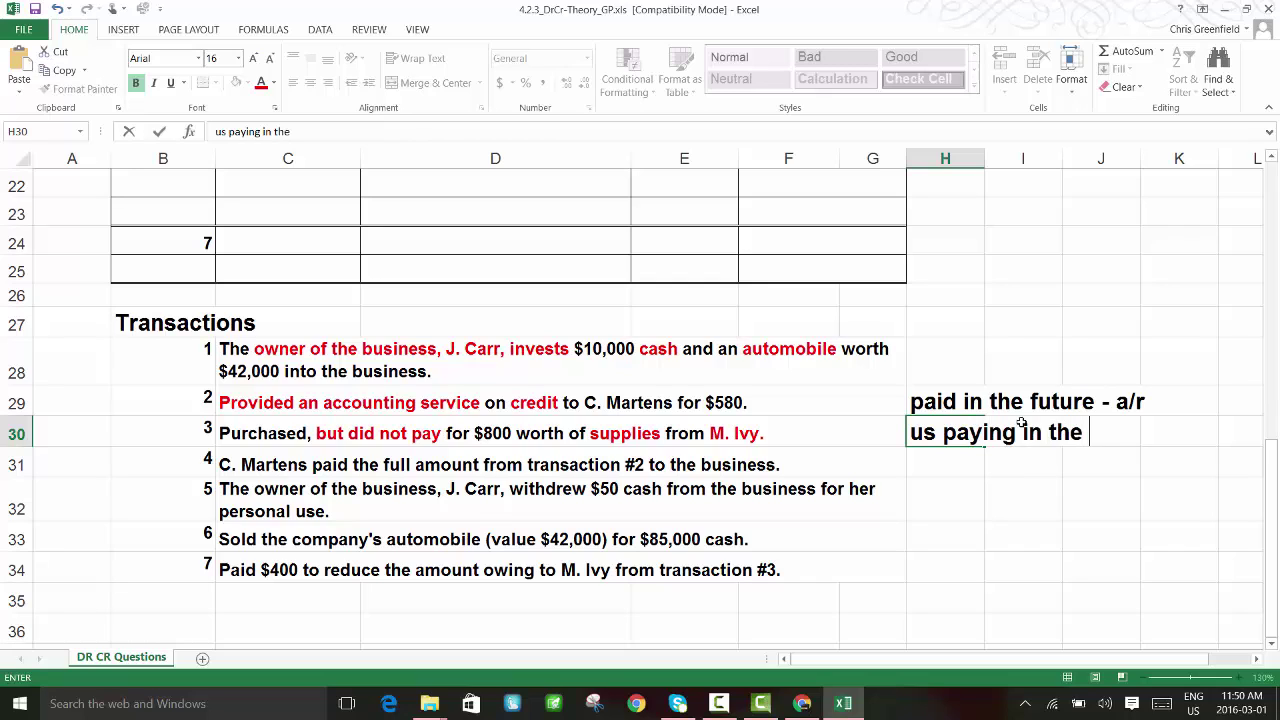
pyautogui.write('future a/')
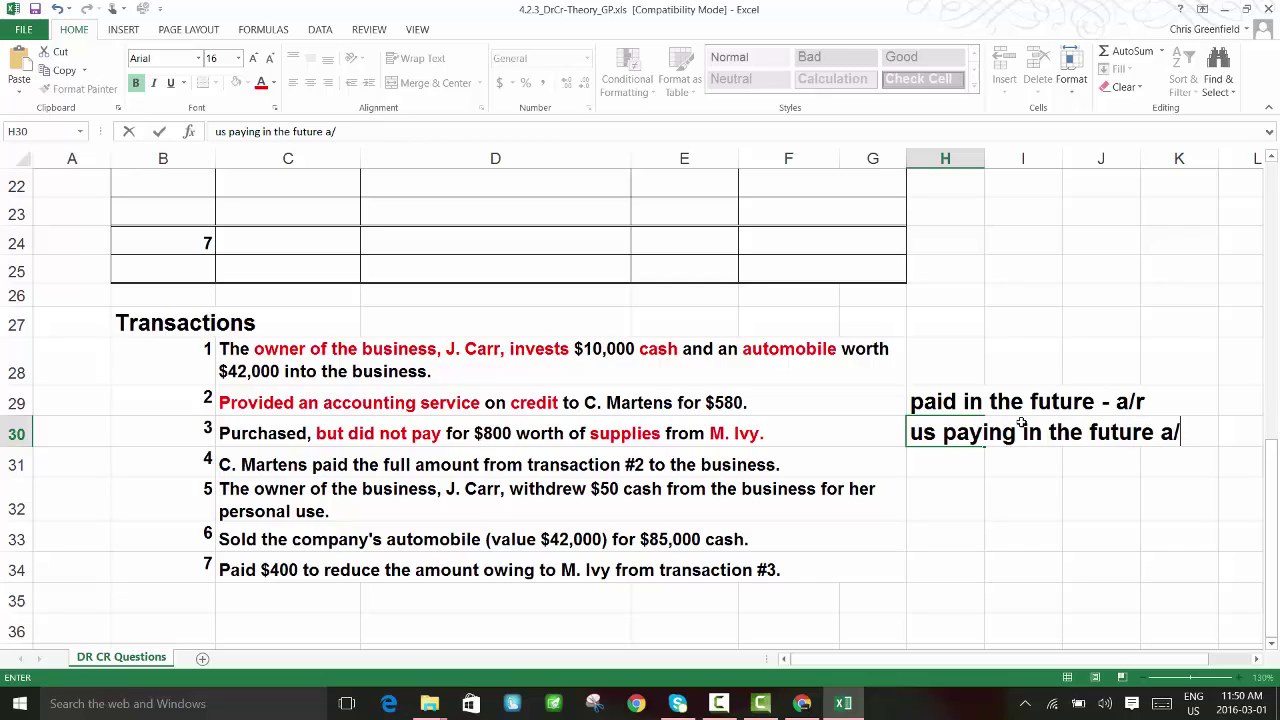
pyautogui.write('p')
pyautogui.press('Return')
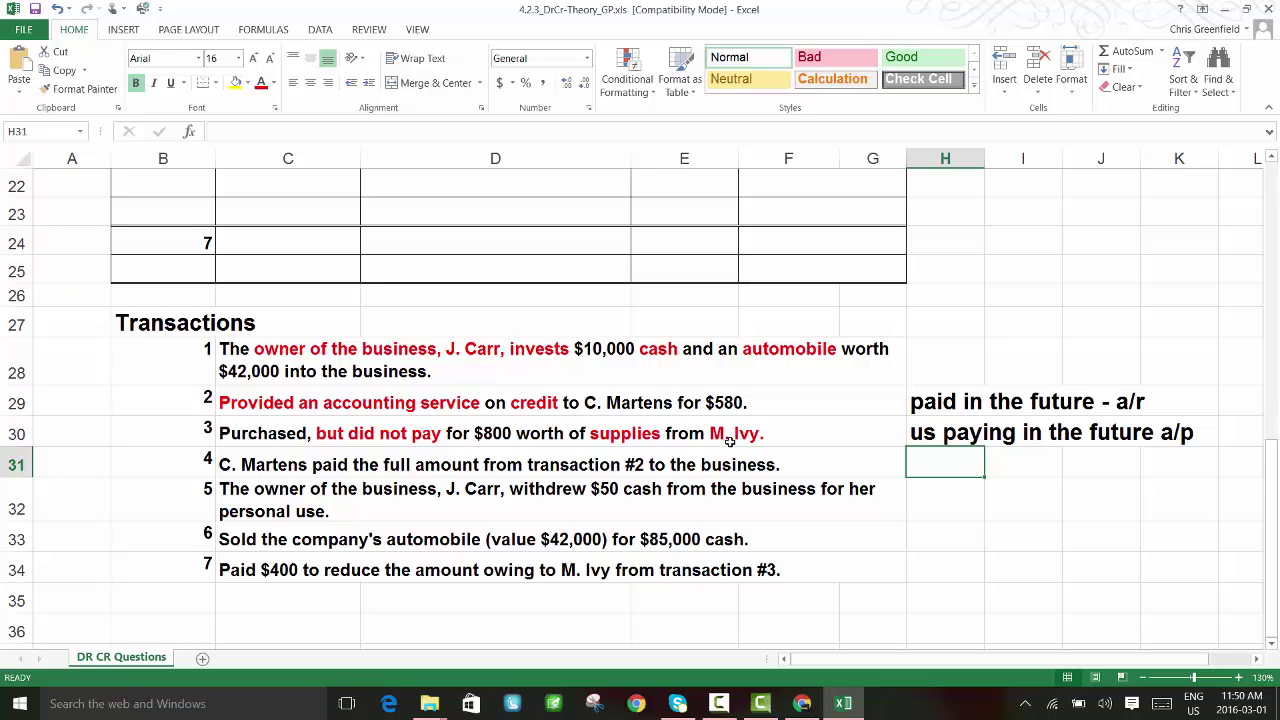
# Enter transaction 3's affected accounts: Supplies in D15 and A/P with the supplier's name in D16
pyautogui.scroll(1, 747, 460)
pyautogui.scroll(4, 747, 460)
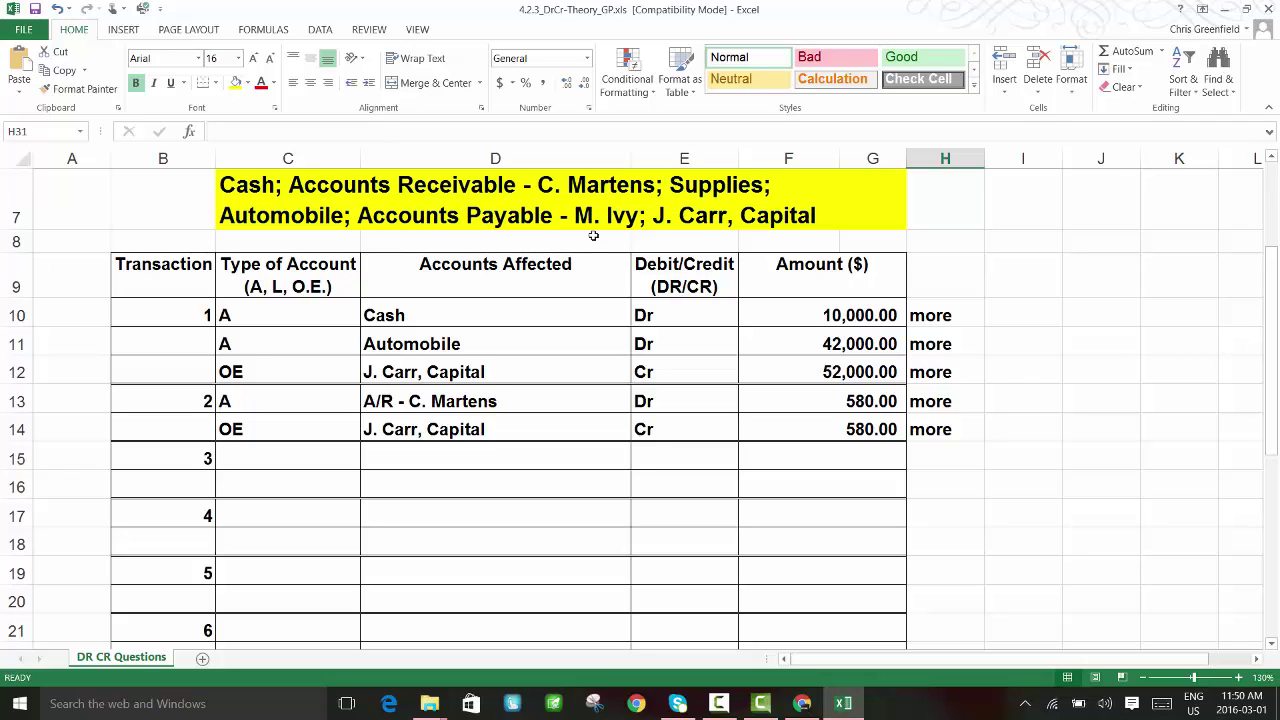
pyautogui.click(434, 469)
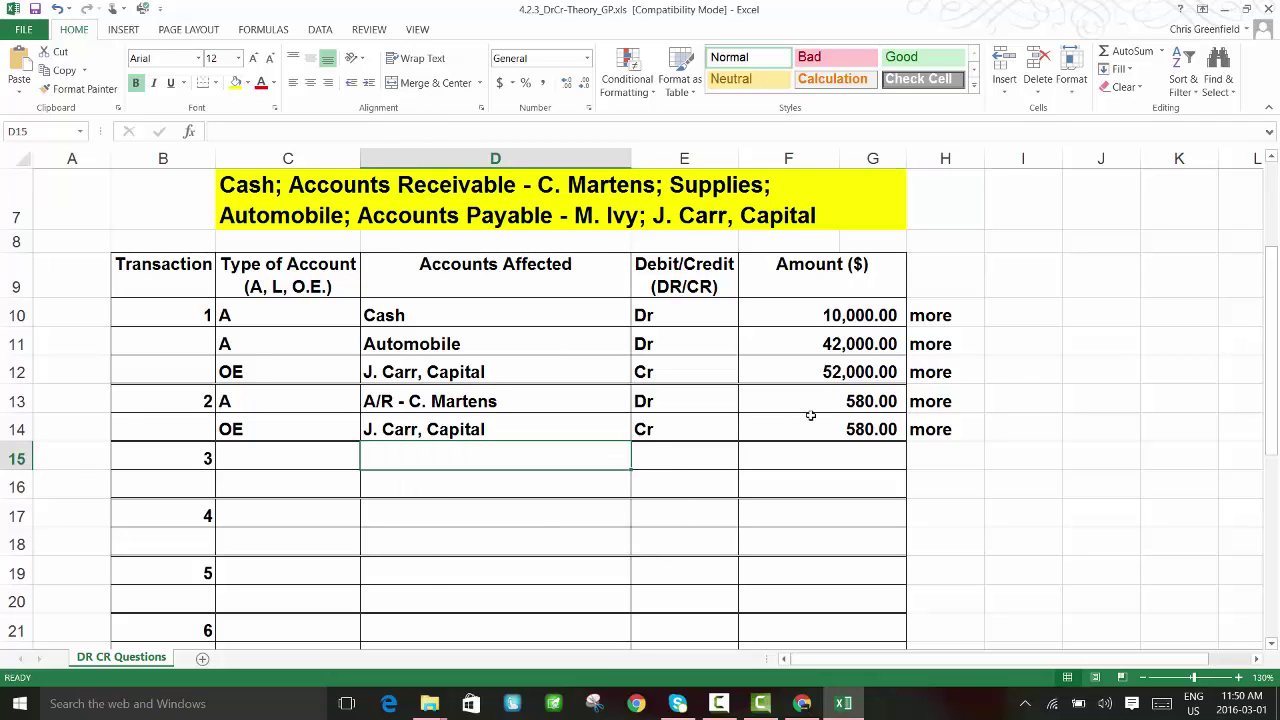
pyautogui.write('Supp')
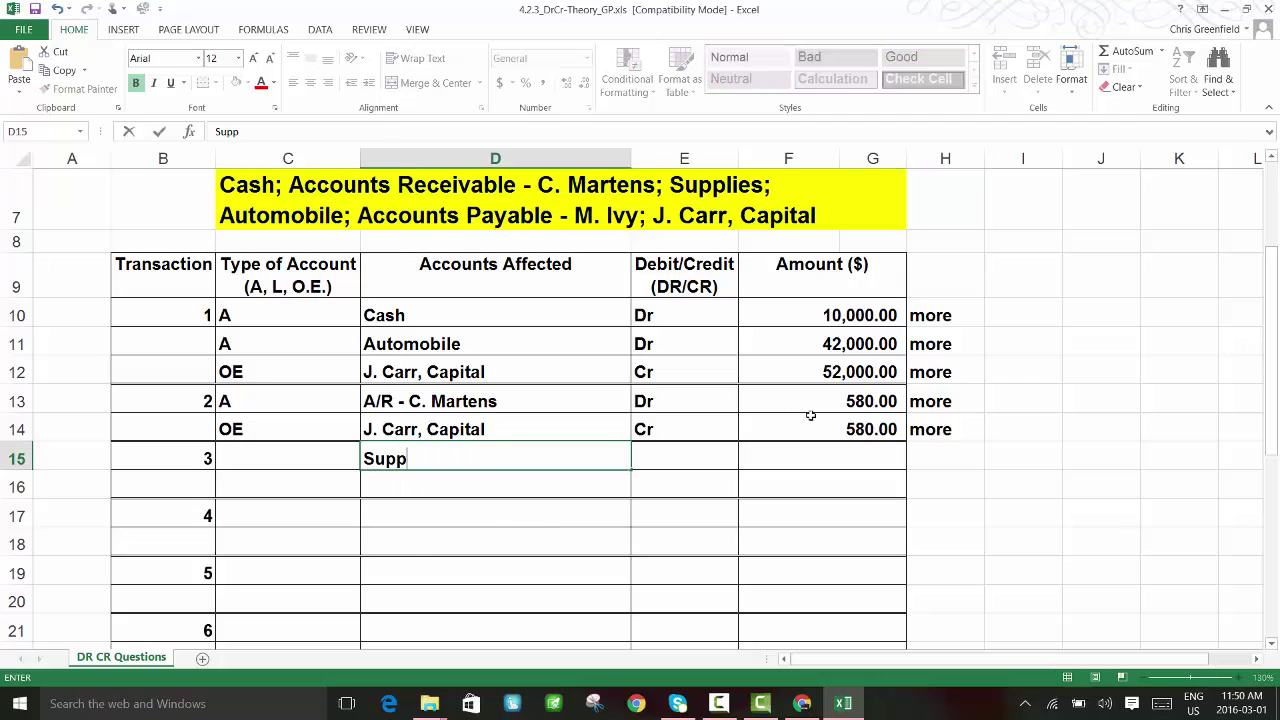
pyautogui.write('lies')
pyautogui.press('Return')
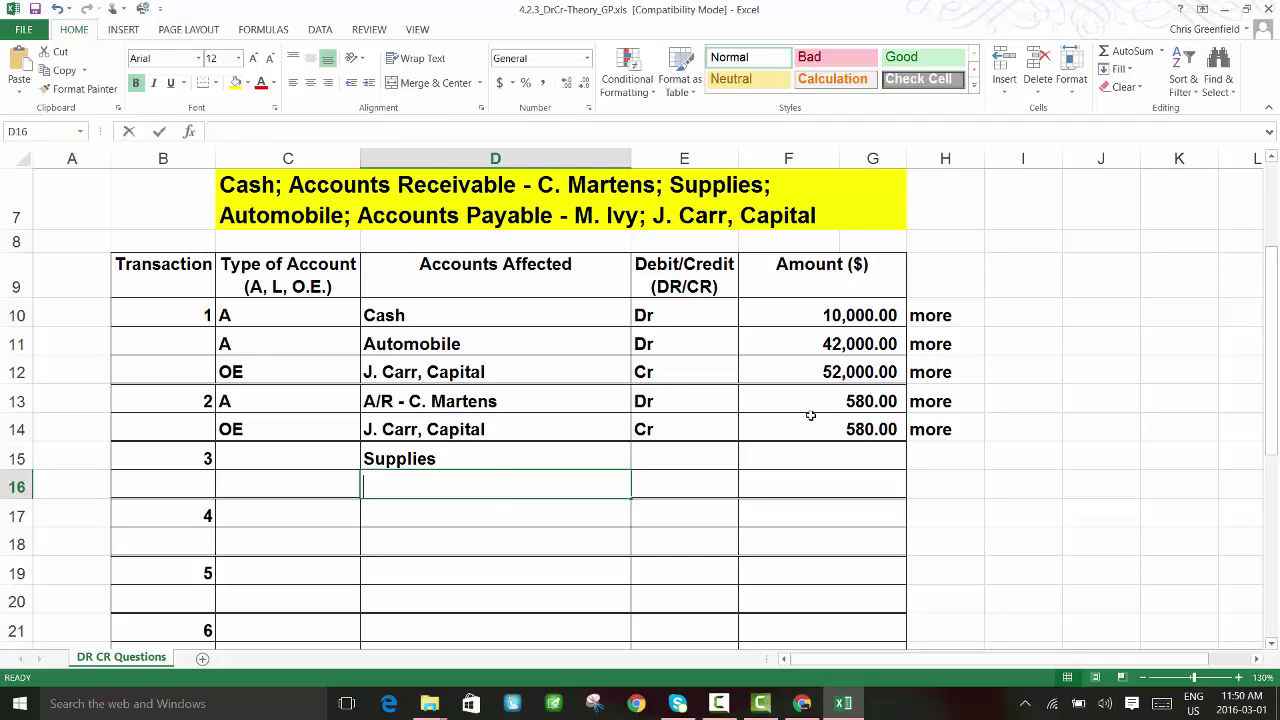
pyautogui.write('a')
pyautogui.press('BackSpace')
pyautogui.press('BackSpace')
pyautogui.write('A/P')
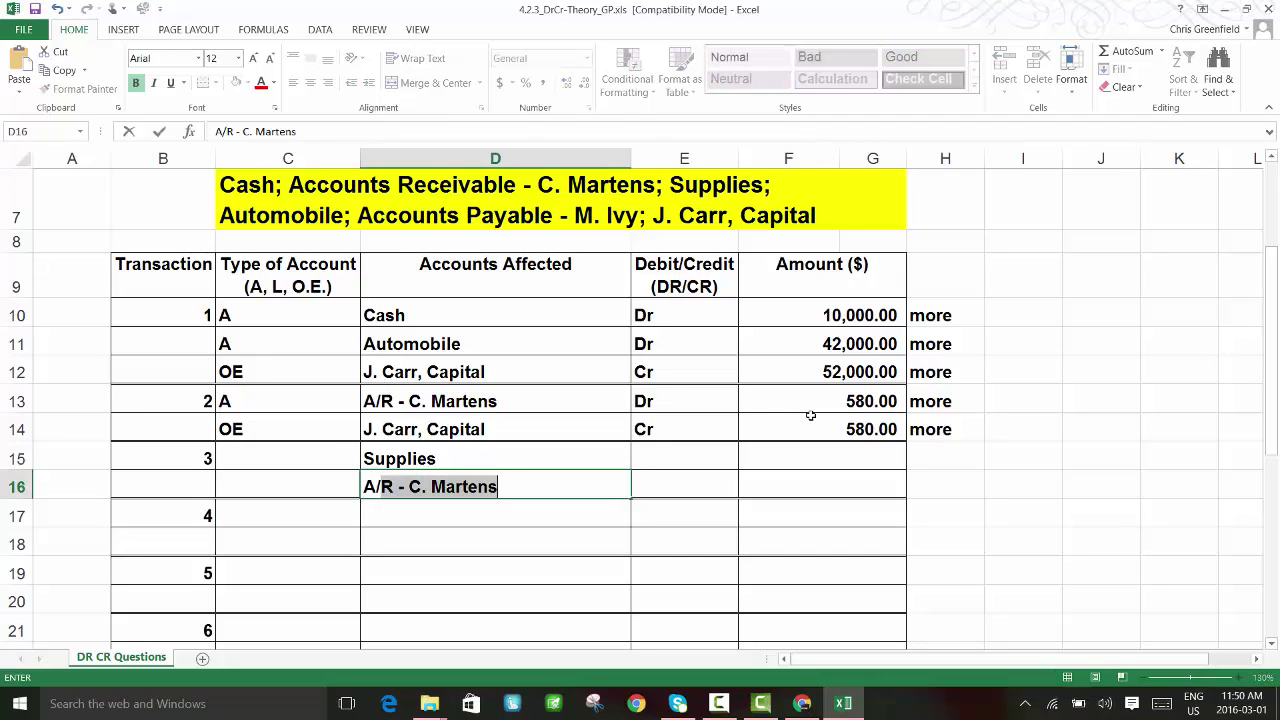
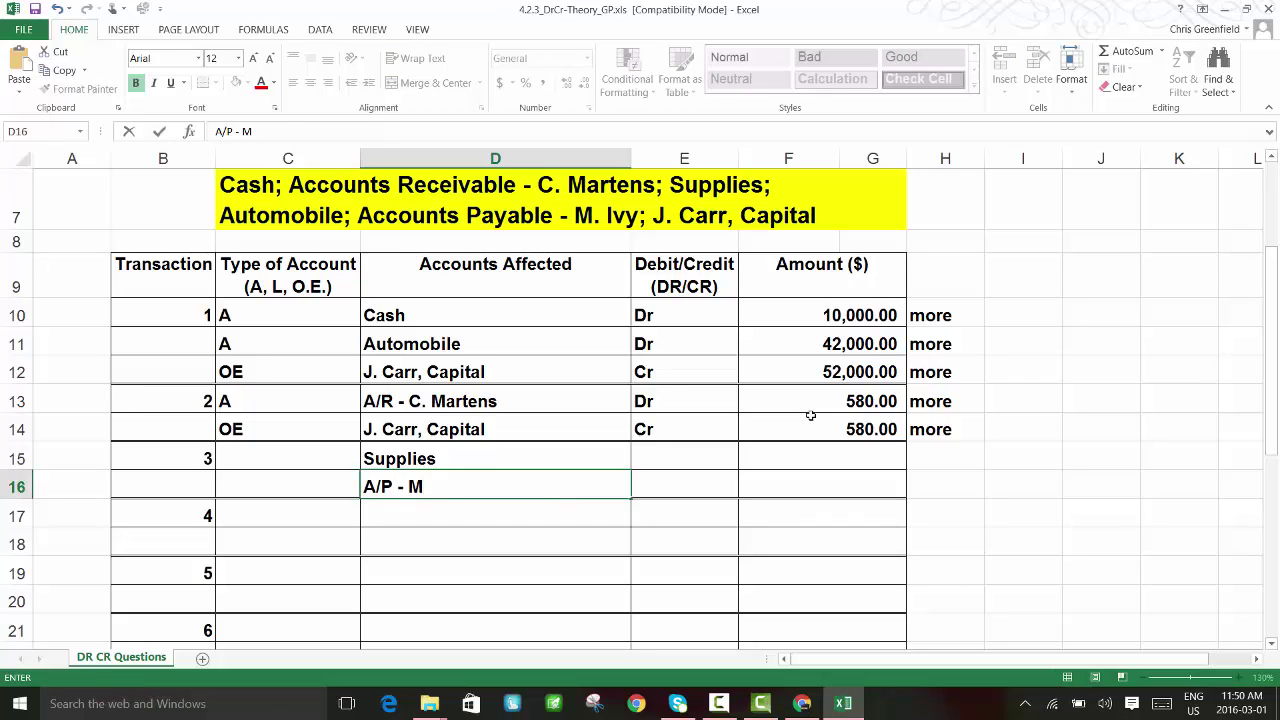
pyautogui.write('. Ivey')
# Enter 800 as the amount for both of transaction 3's accounts, in F15 and F16
pyautogui.press('Tab')
pyautogui.press('Tab')
pyautogui.press('Up')
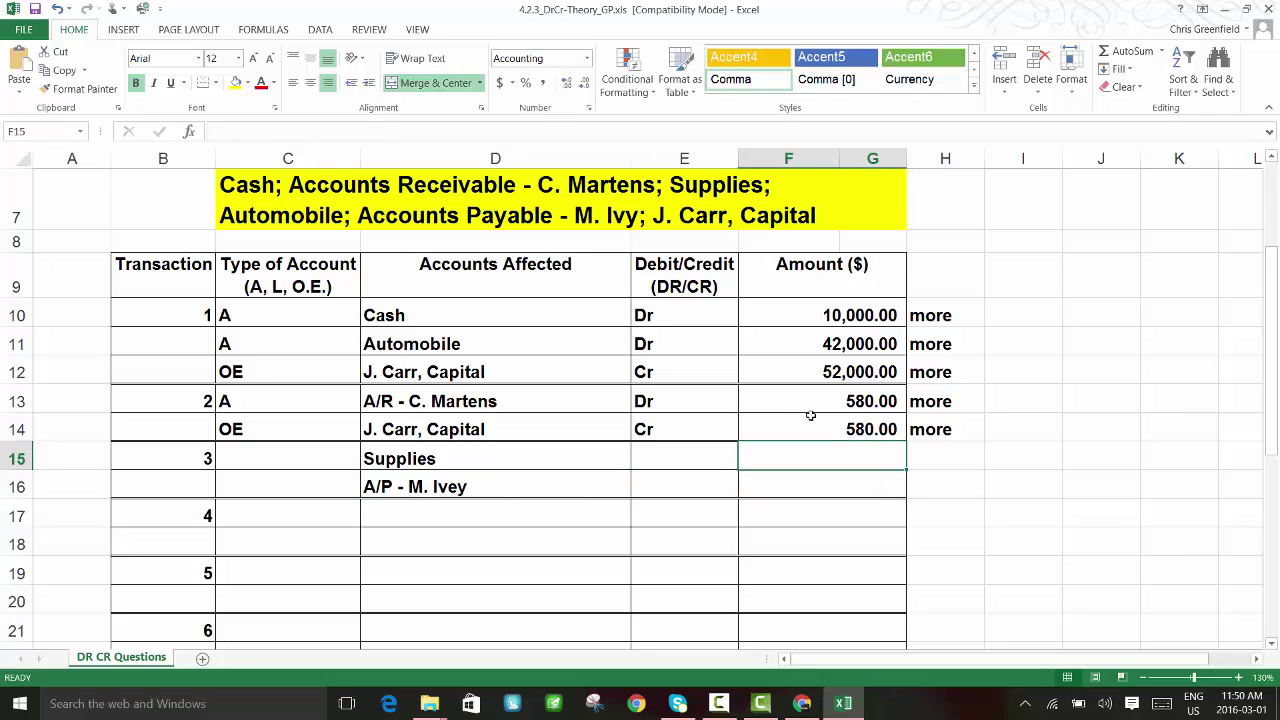
pyautogui.scroll(-3, 1107, 512)
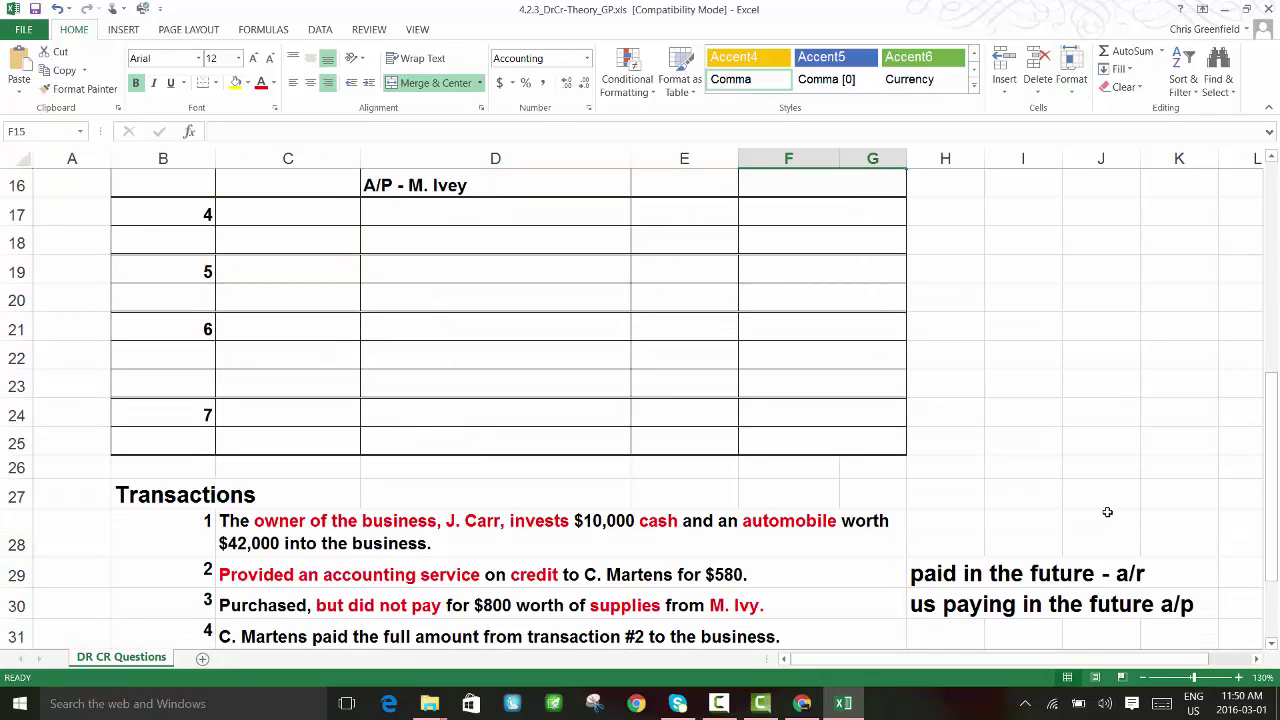
pyautogui.scroll(2, 1095, 495)
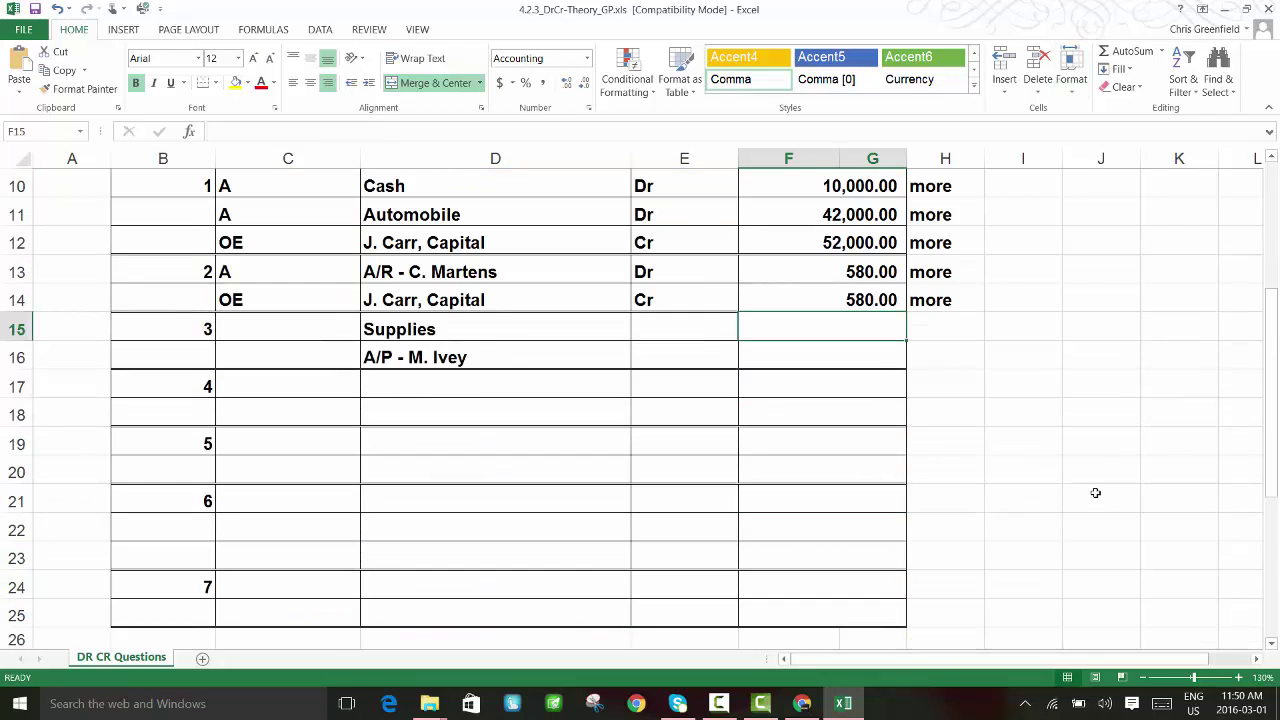
pyautogui.write('800')
pyautogui.press('Return')
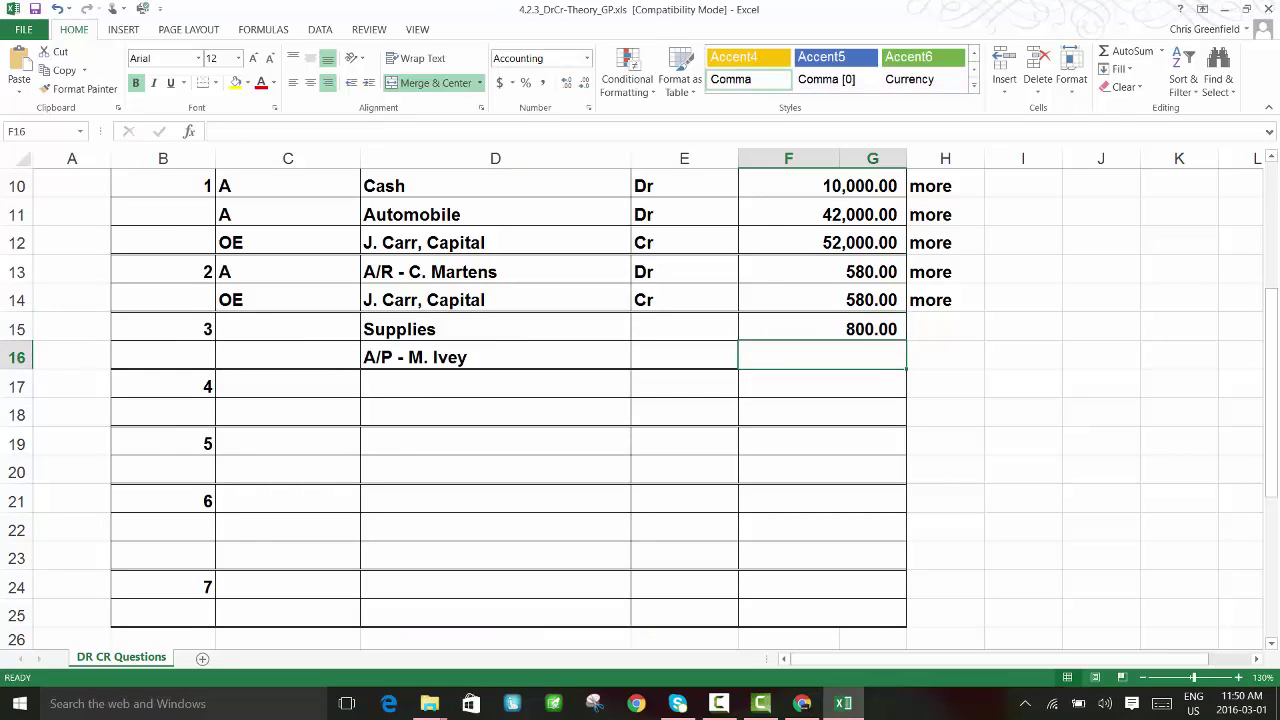
pyautogui.write('800')
pyautogui.press('Return')
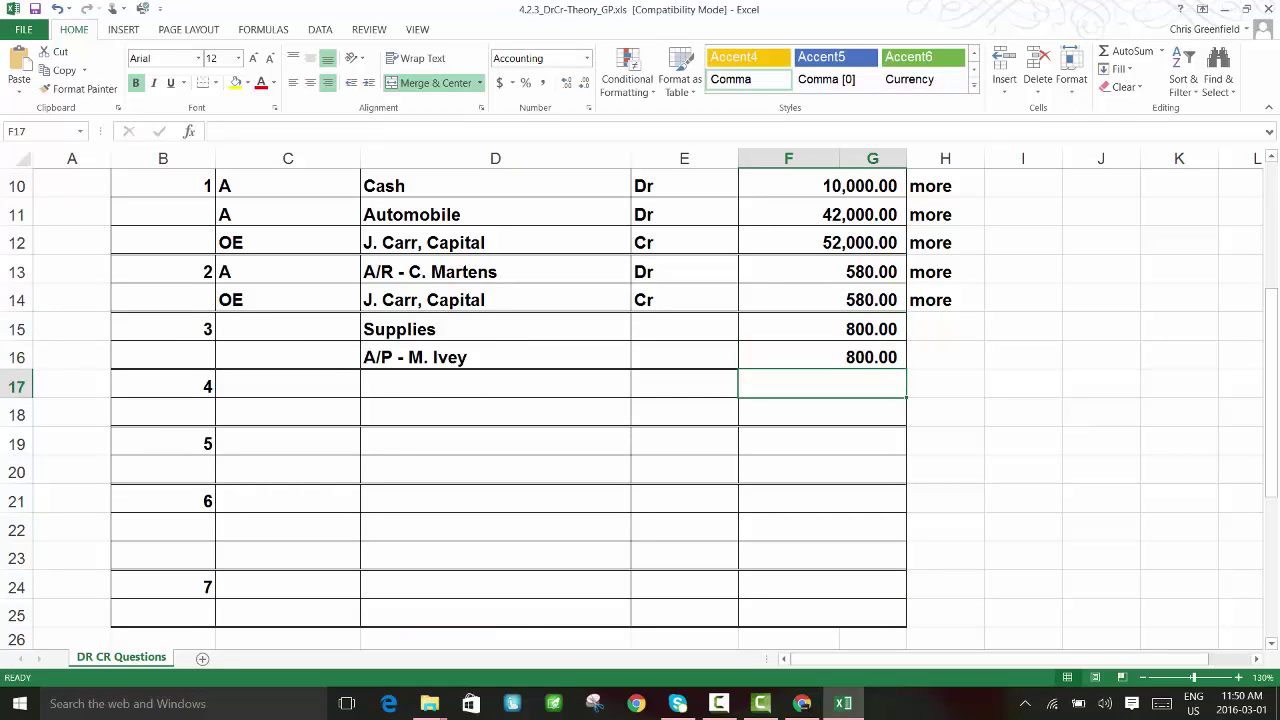
# Note "more" in H15 and H16 beside both of transaction 3's amounts
pyautogui.click(822, 357)
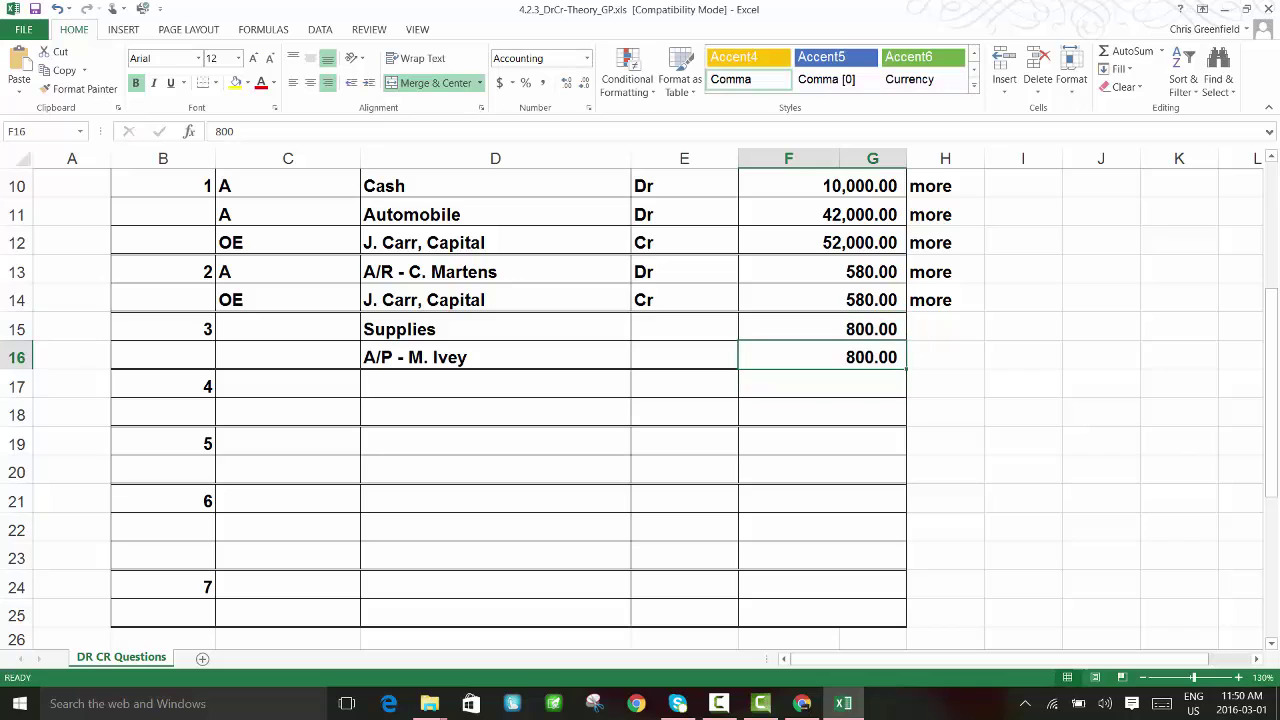
pyautogui.click(822, 329)
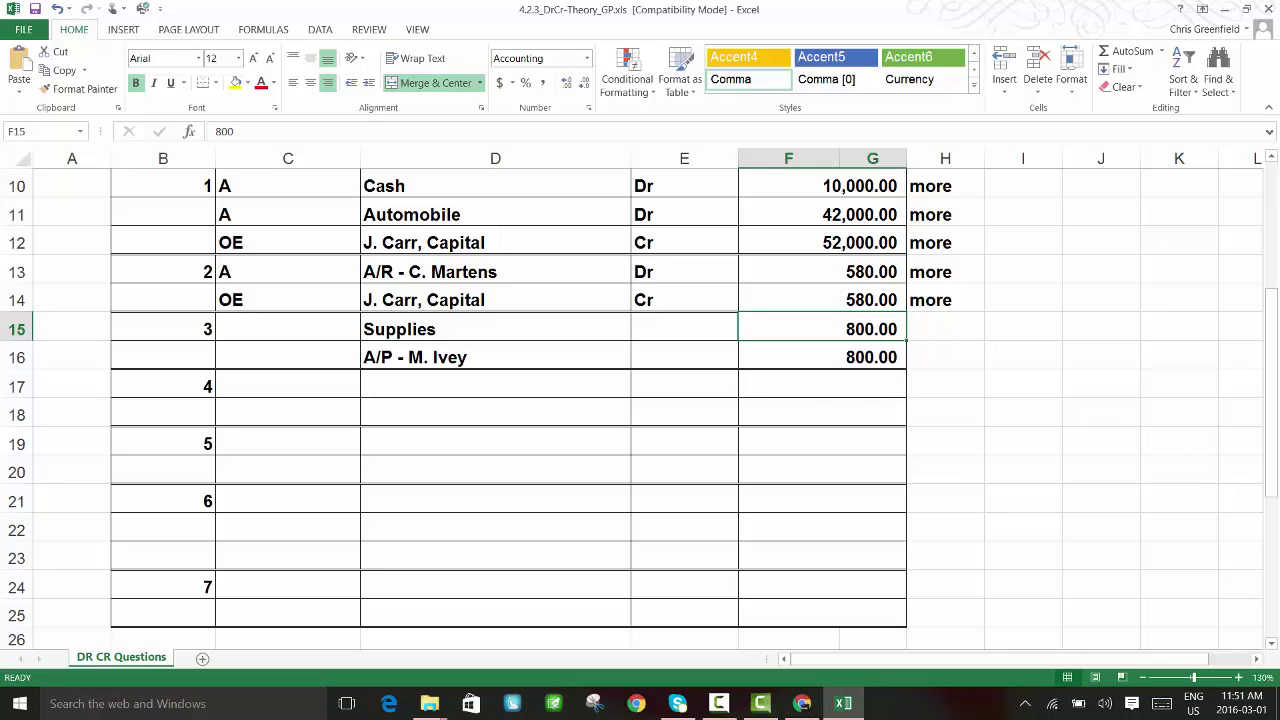
pyautogui.click(822, 300)
pyautogui.click(945, 329)
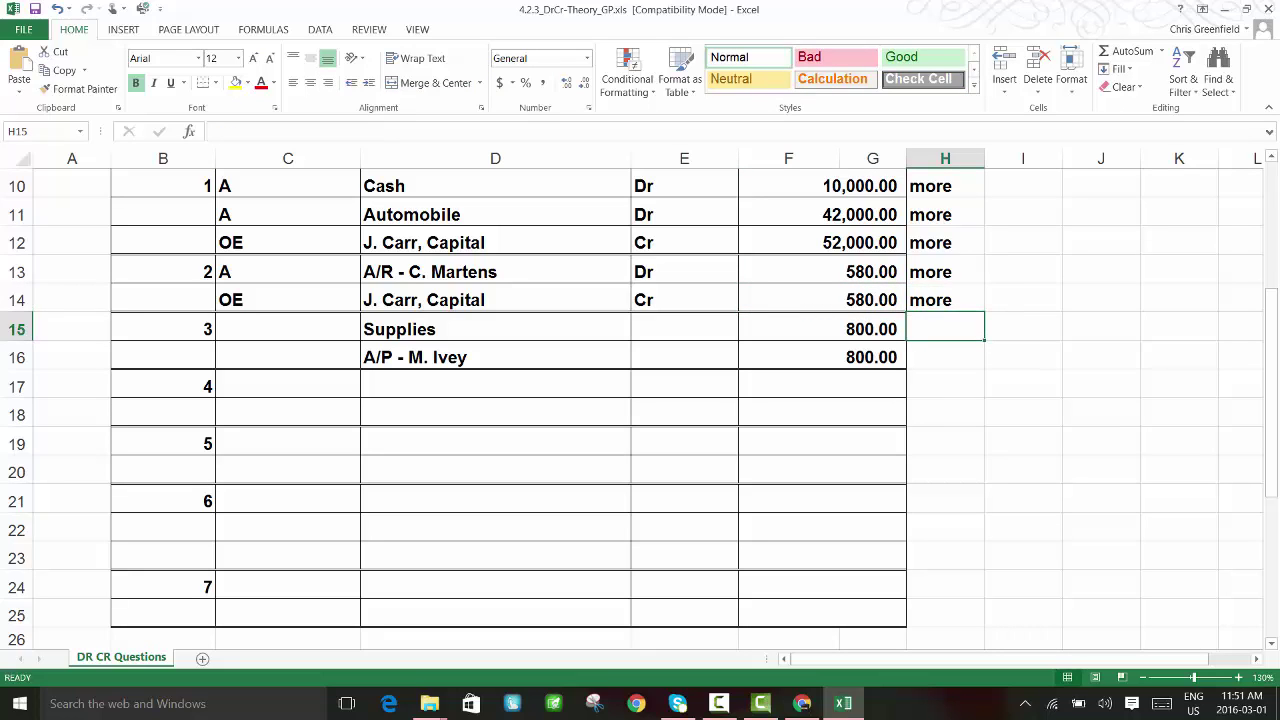
pyautogui.write('more')
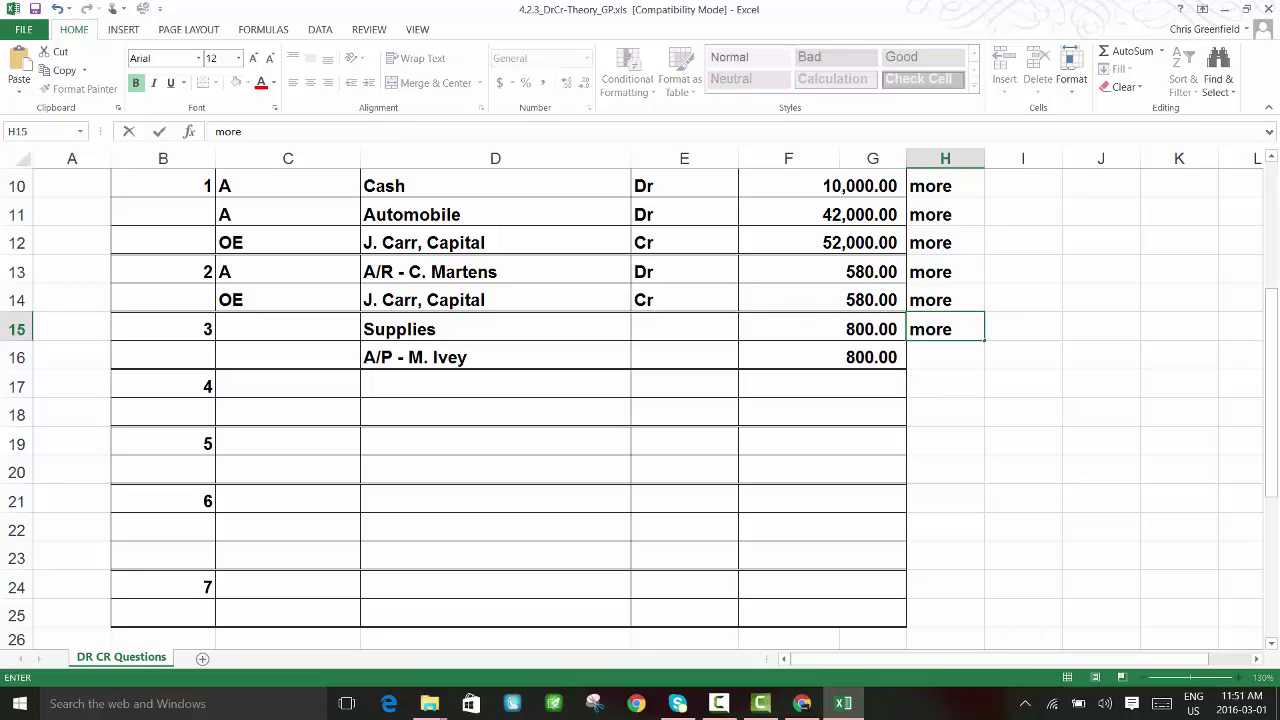
pyautogui.press('Return')
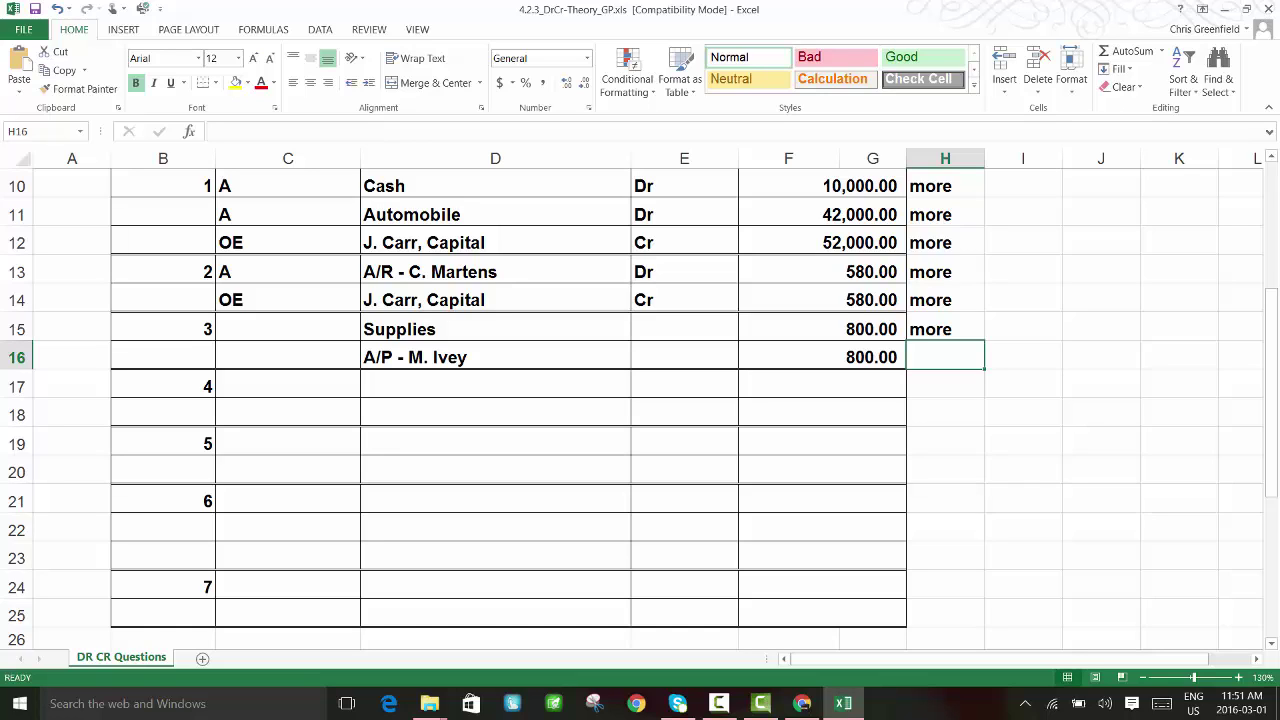
pyautogui.write('more')
pyautogui.press('Return')
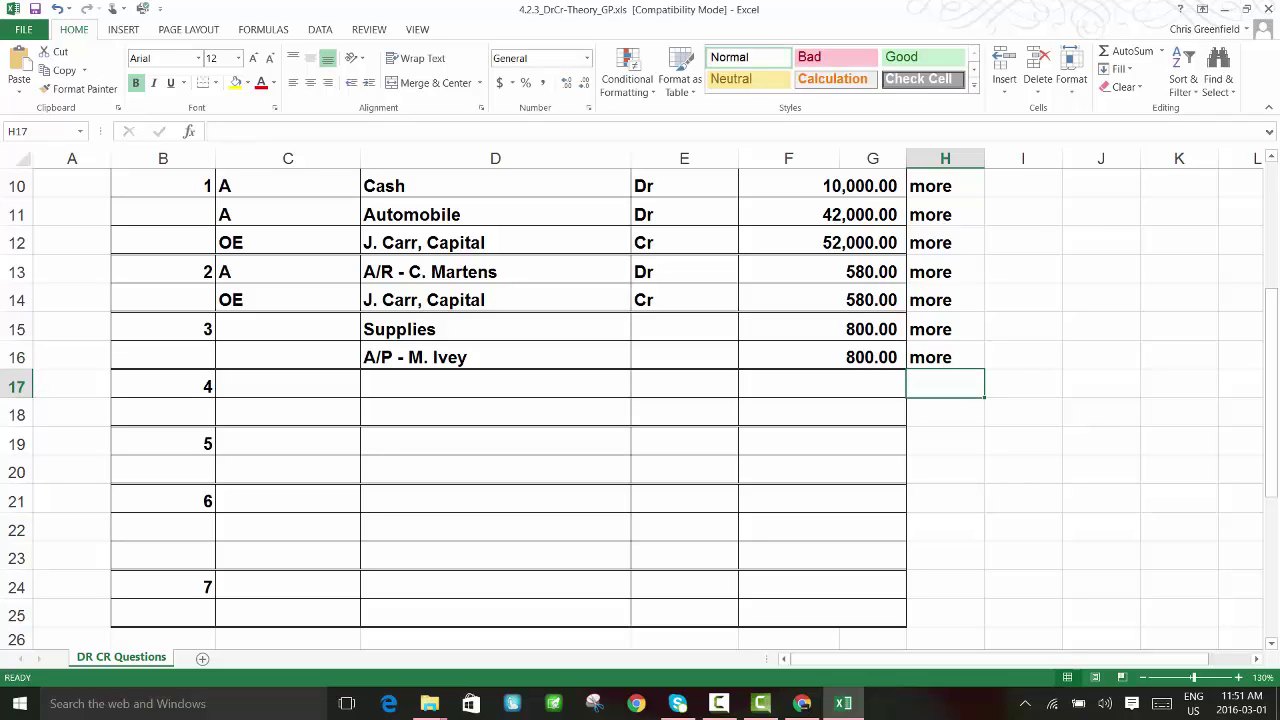
# Enter the account types for transaction 3: A in C15 and L in C16
pyautogui.click(822, 386)
pyautogui.click(287, 386)
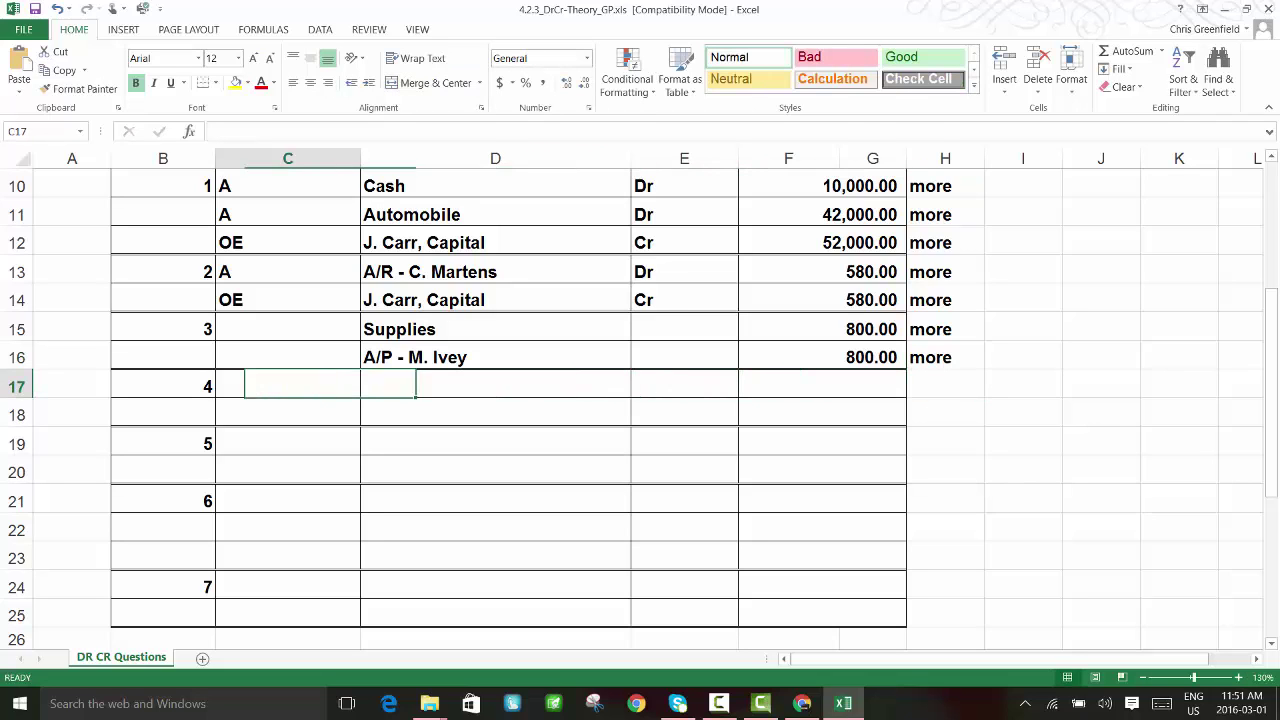
pyautogui.click(495, 386)
pyautogui.press('Left')
pyautogui.press('Up')
pyautogui.press('Up')
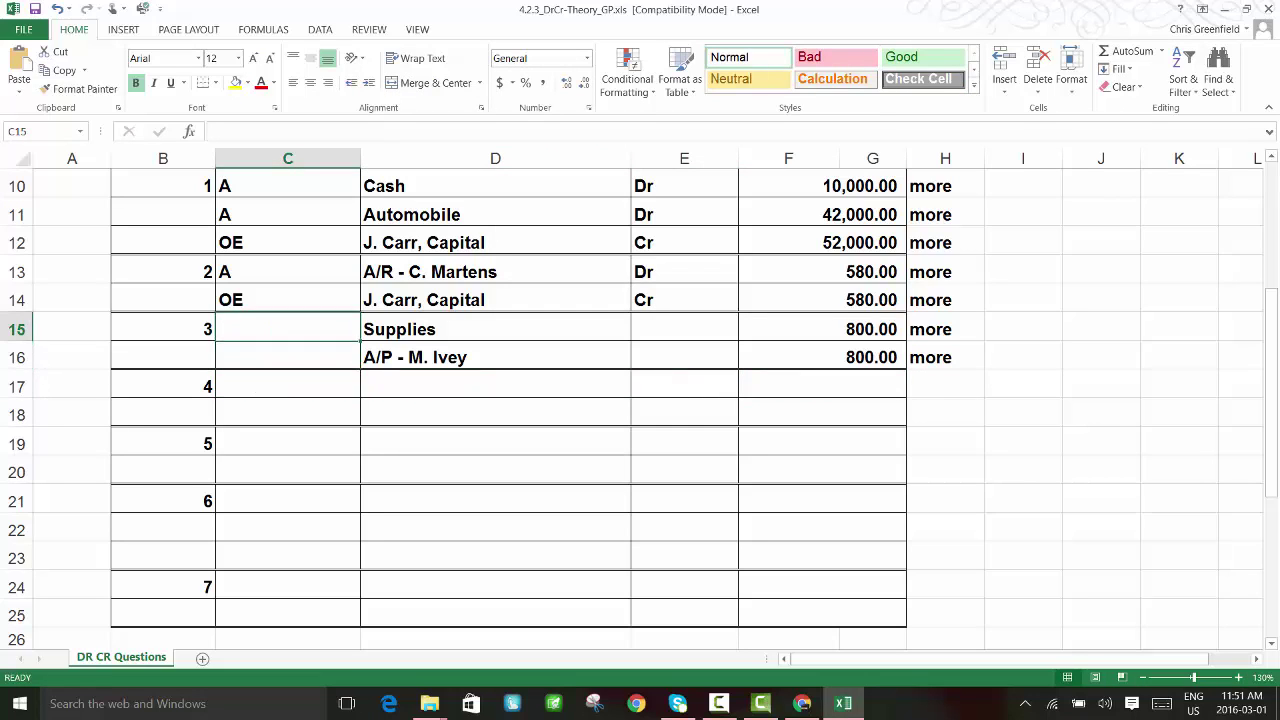
pyautogui.write('A')
pyautogui.press('Return')
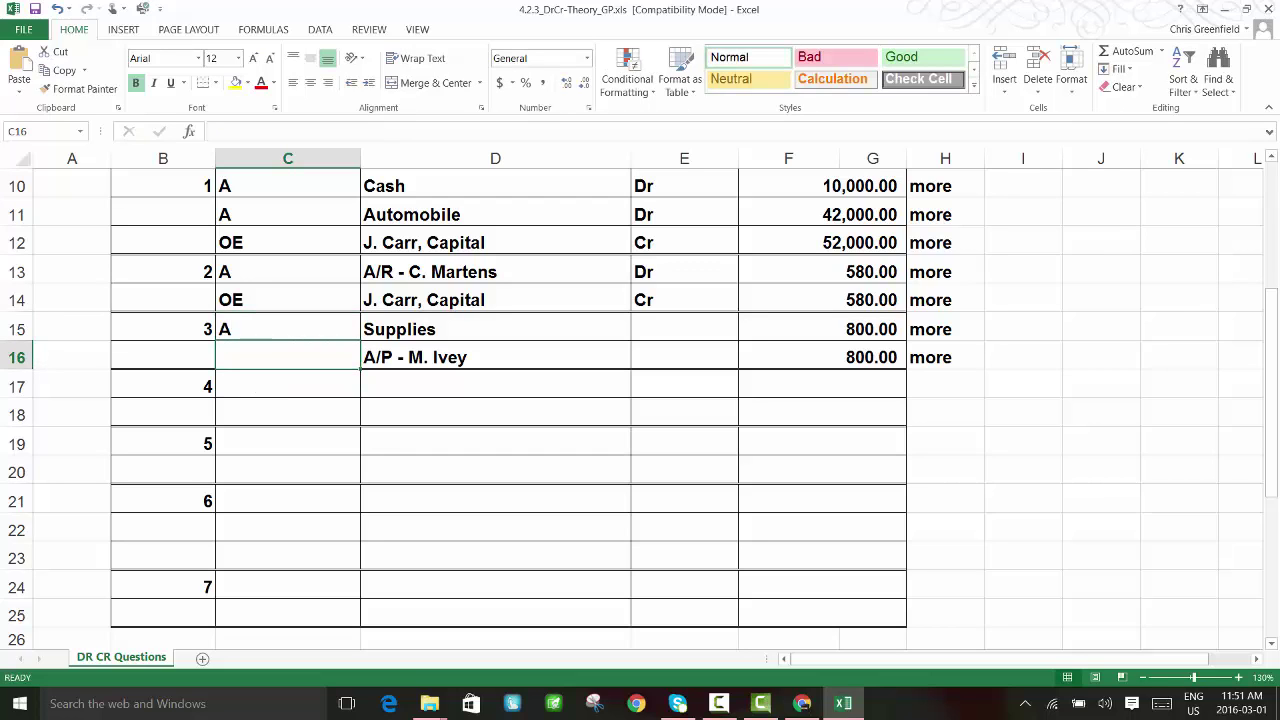
pyautogui.write('L')
# Record transaction 3's debit and credit: Dr in E15 for Supplies and Cr in E16 for the payable
pyautogui.press('Right')
pyautogui.press('Right')
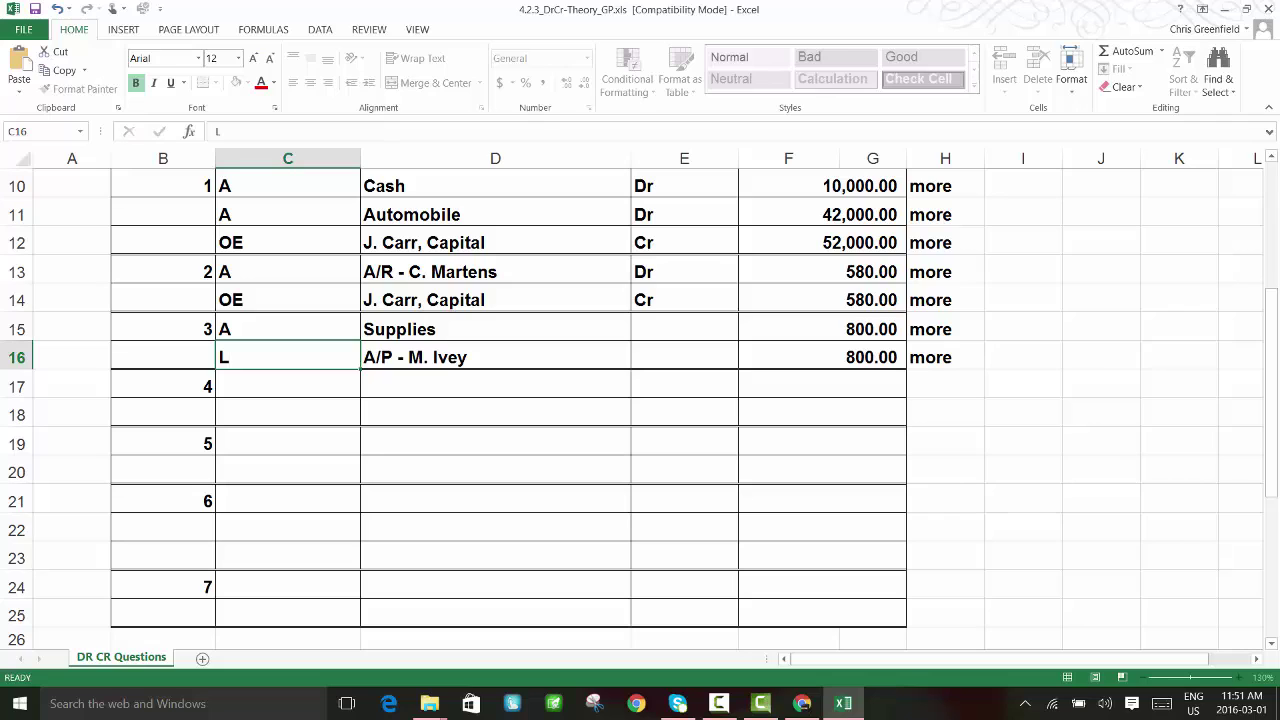
pyautogui.press('Up')
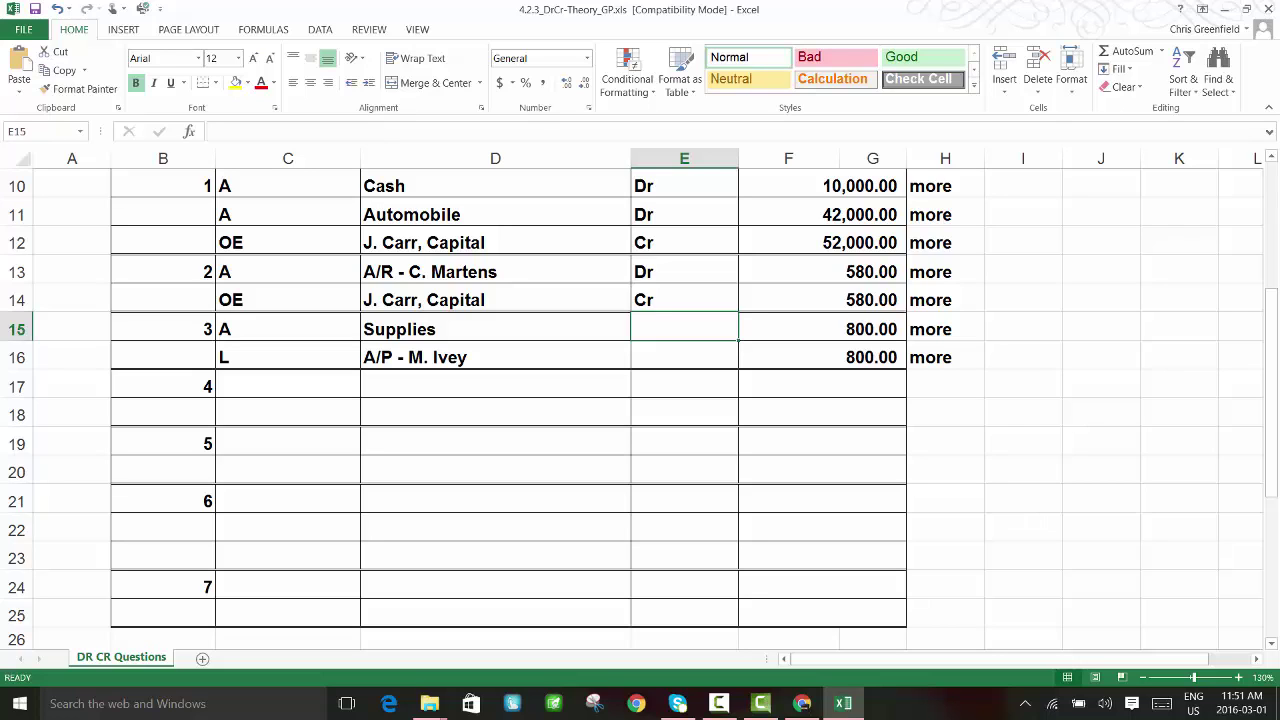
pyautogui.write('Dr')
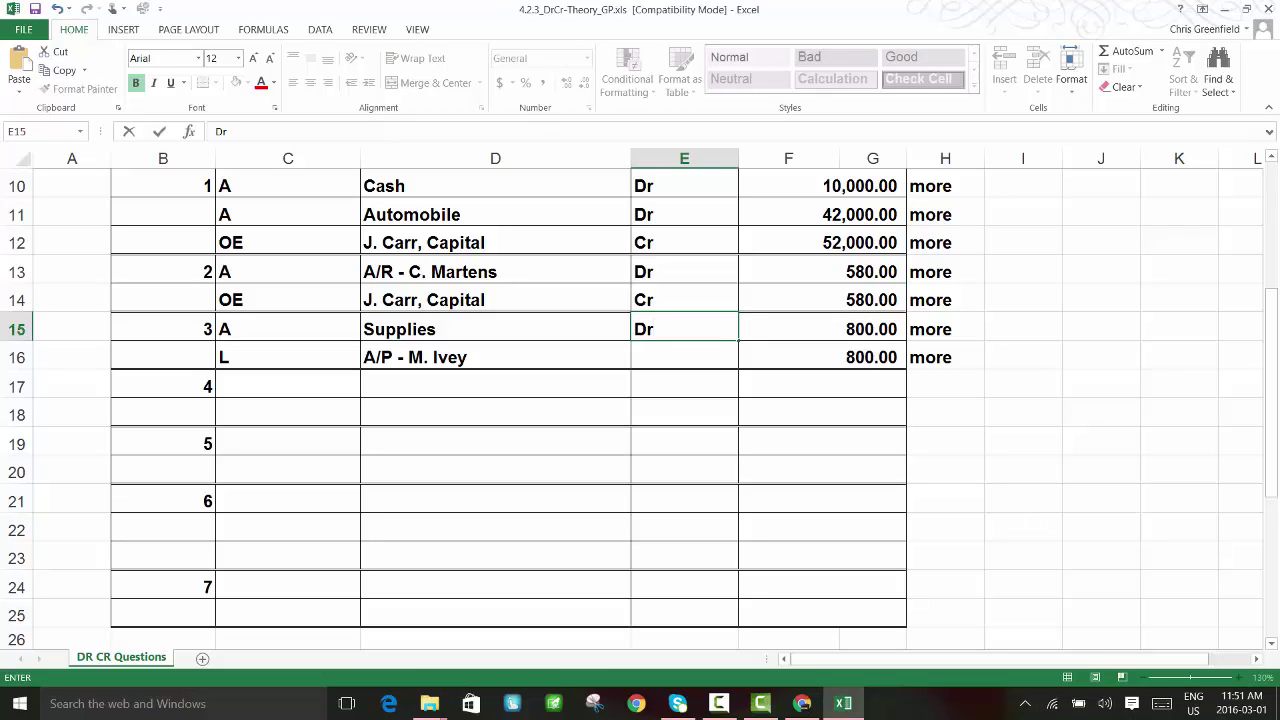
pyautogui.press('Return')
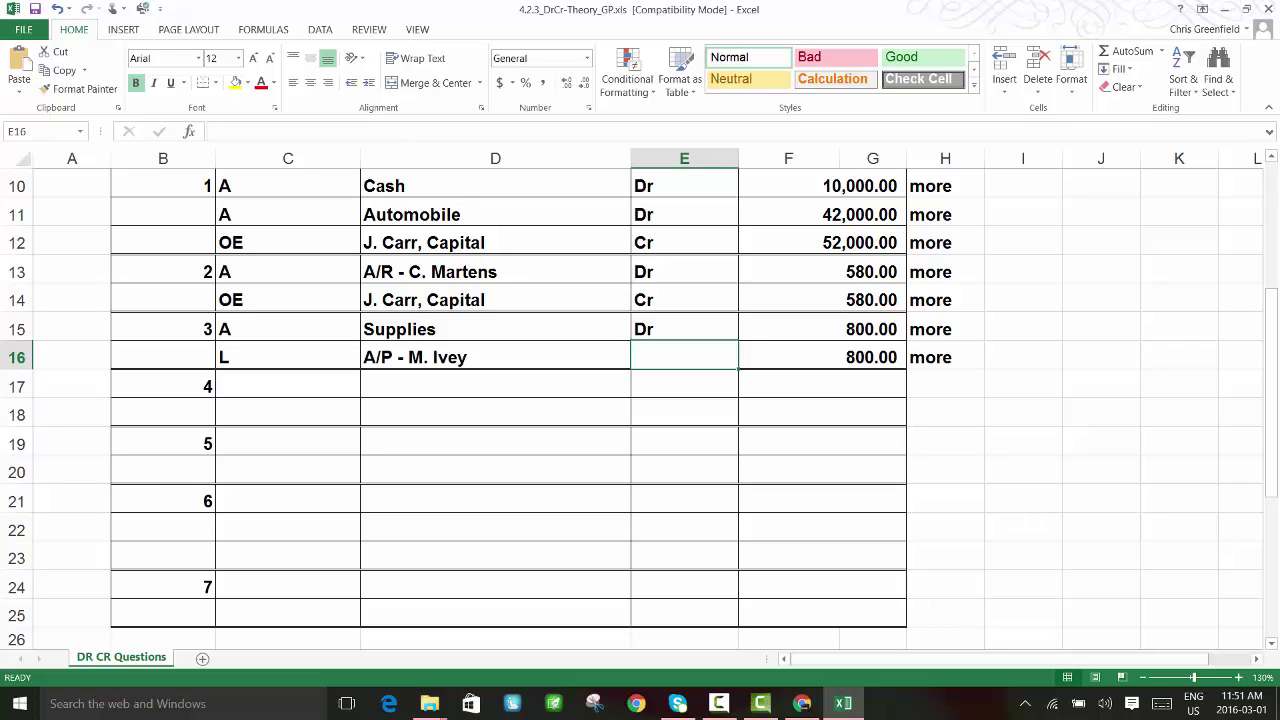
pyautogui.write('Cr')
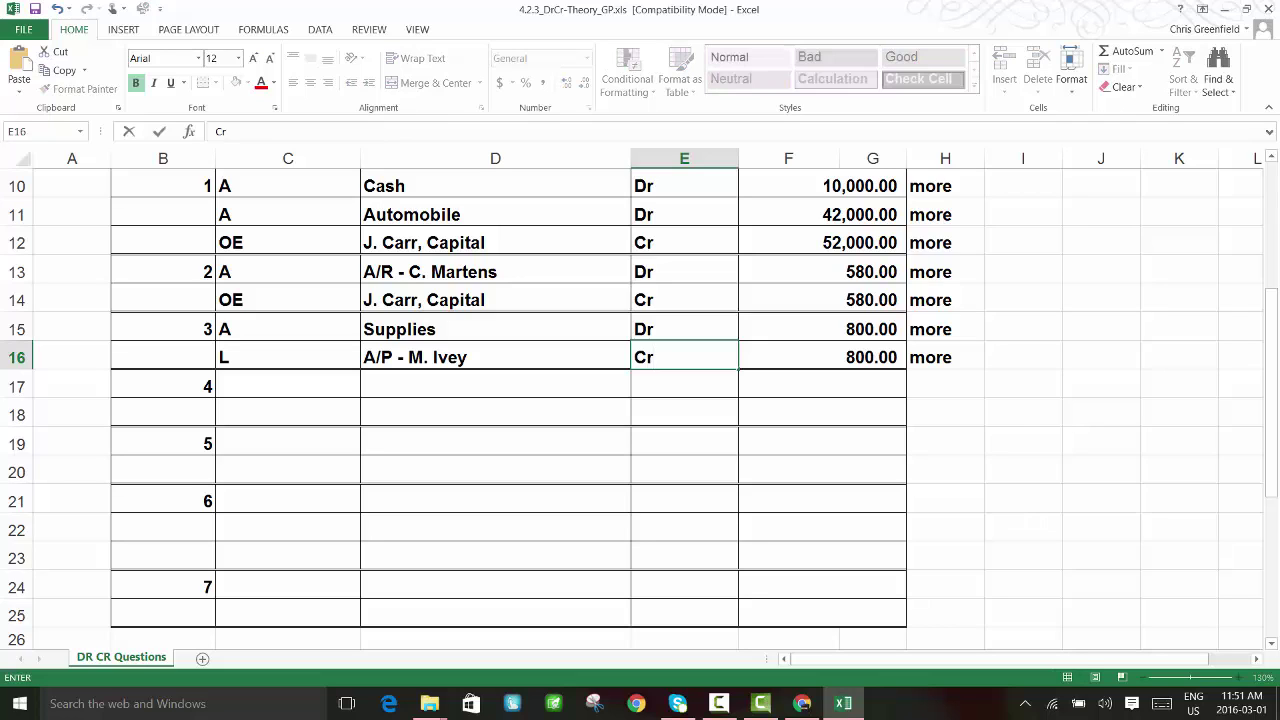
pyautogui.press('Return')
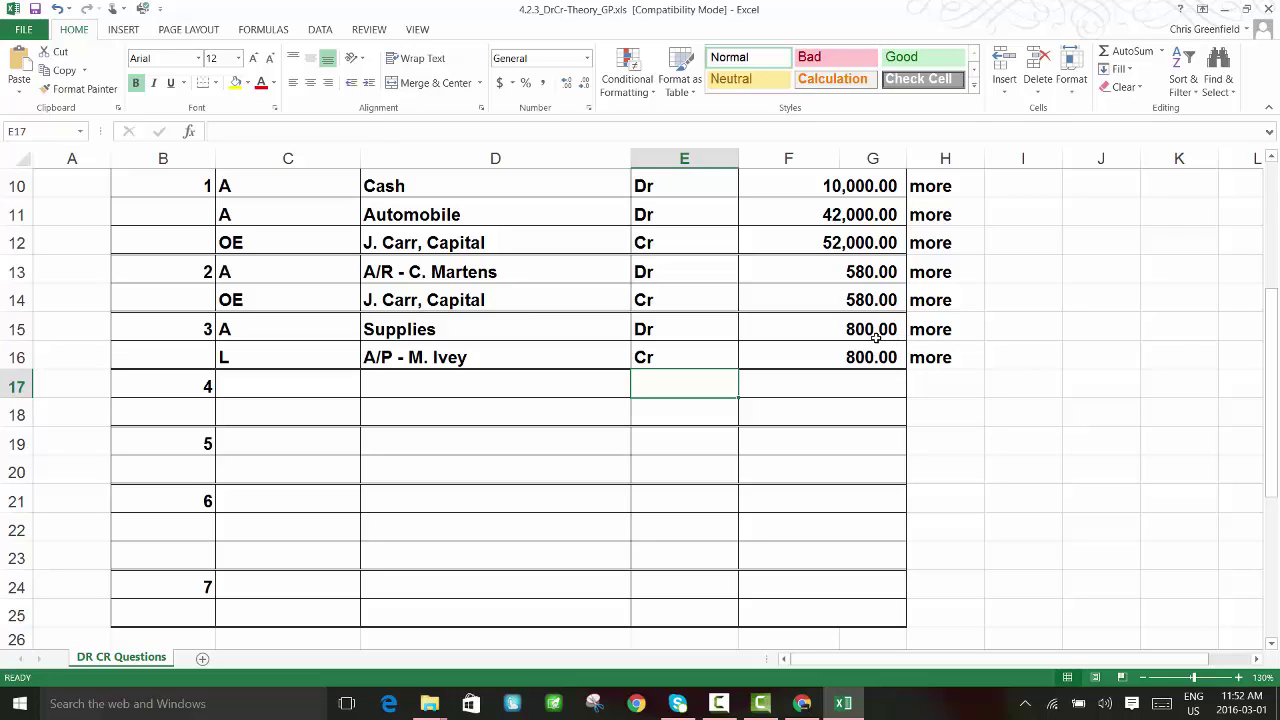
# Add the note "Cash" in H31 beside transaction 4's description
pyautogui.scroll(-4, 876, 337)
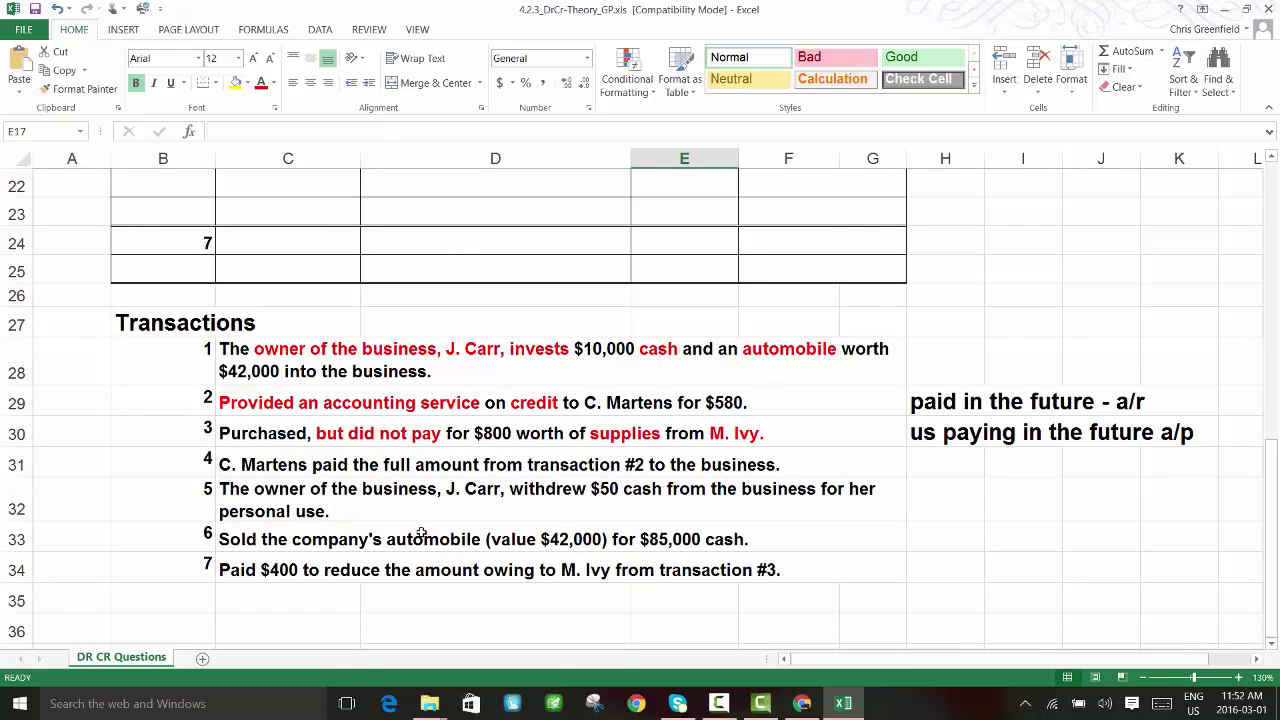
pyautogui.click(386, 472)
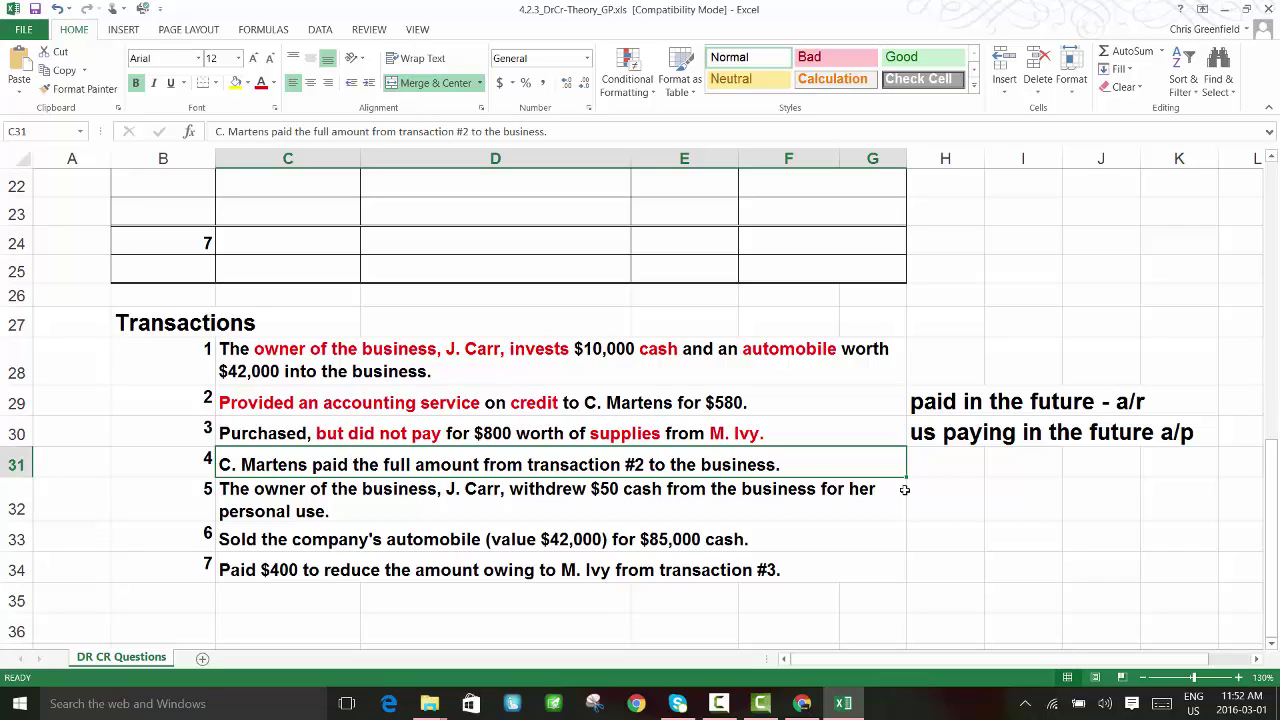
pyautogui.click(945, 466)
pyautogui.write('Cash')
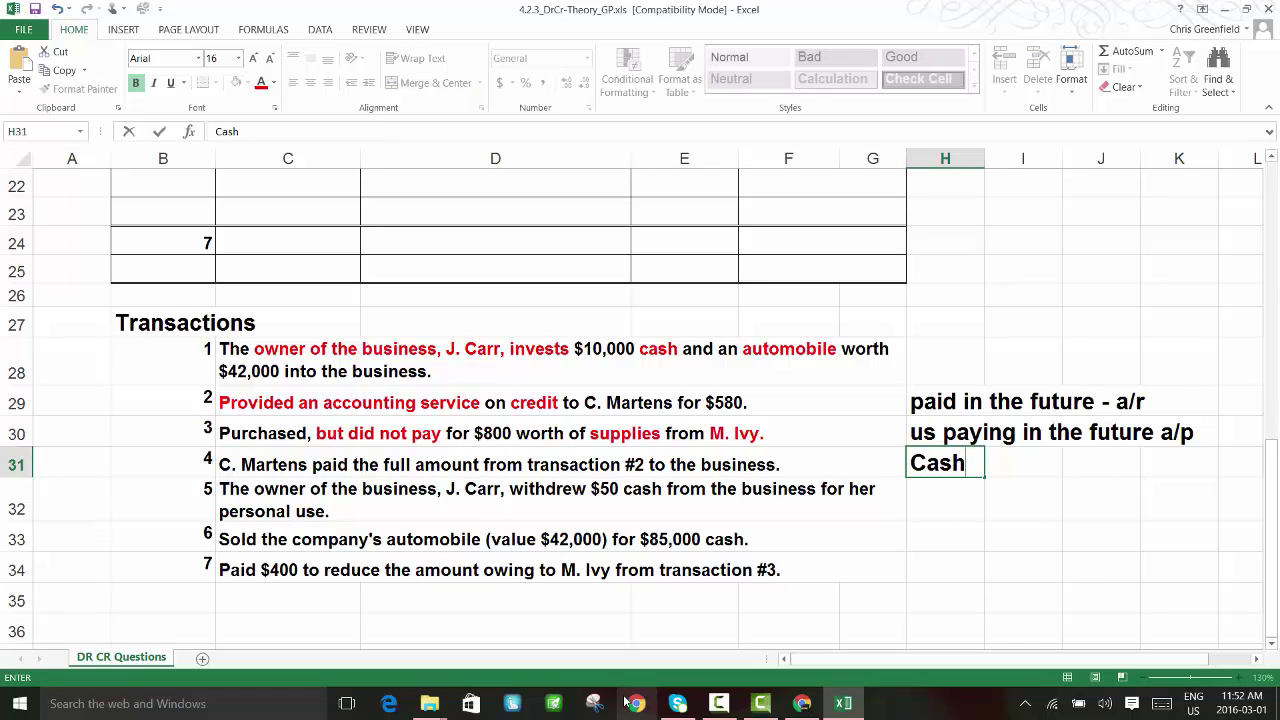
pyautogui.press('Return')
# Colour the customer's name red in transaction 4's description in C31
pyautogui.doubleClick(310, 465)
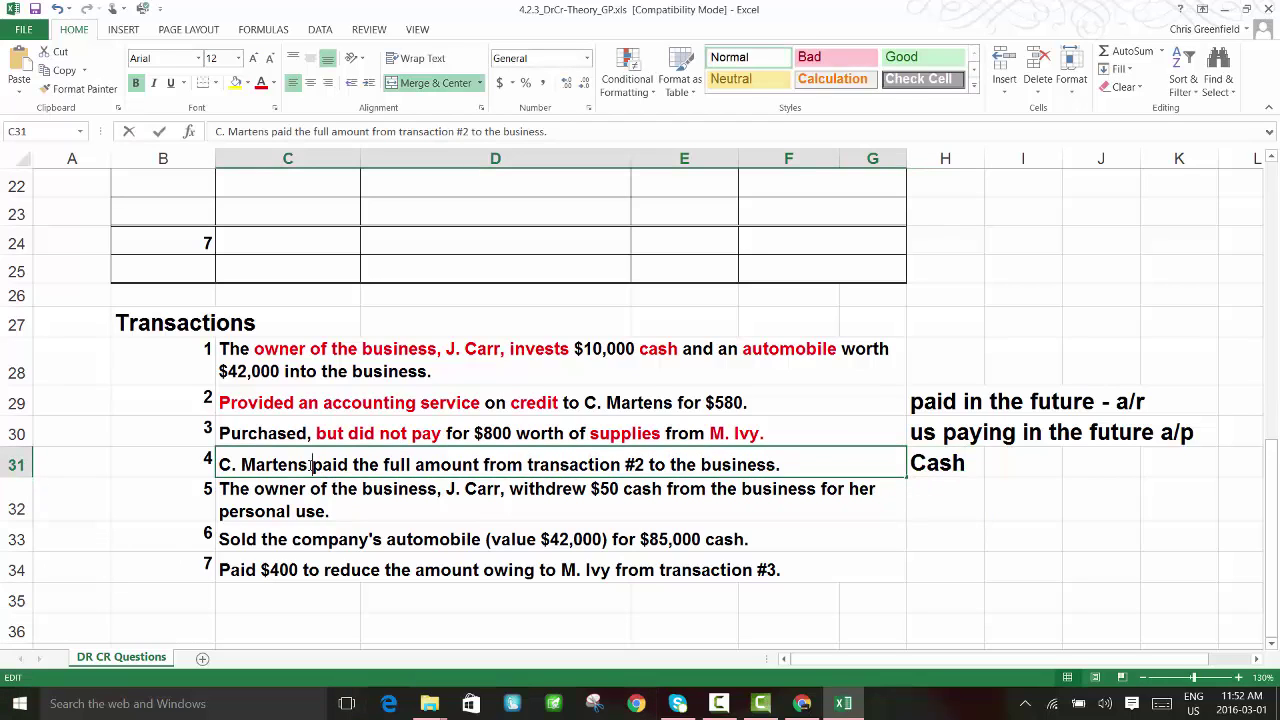
pyautogui.moveTo(310, 465); pyautogui.dragTo(219, 465)
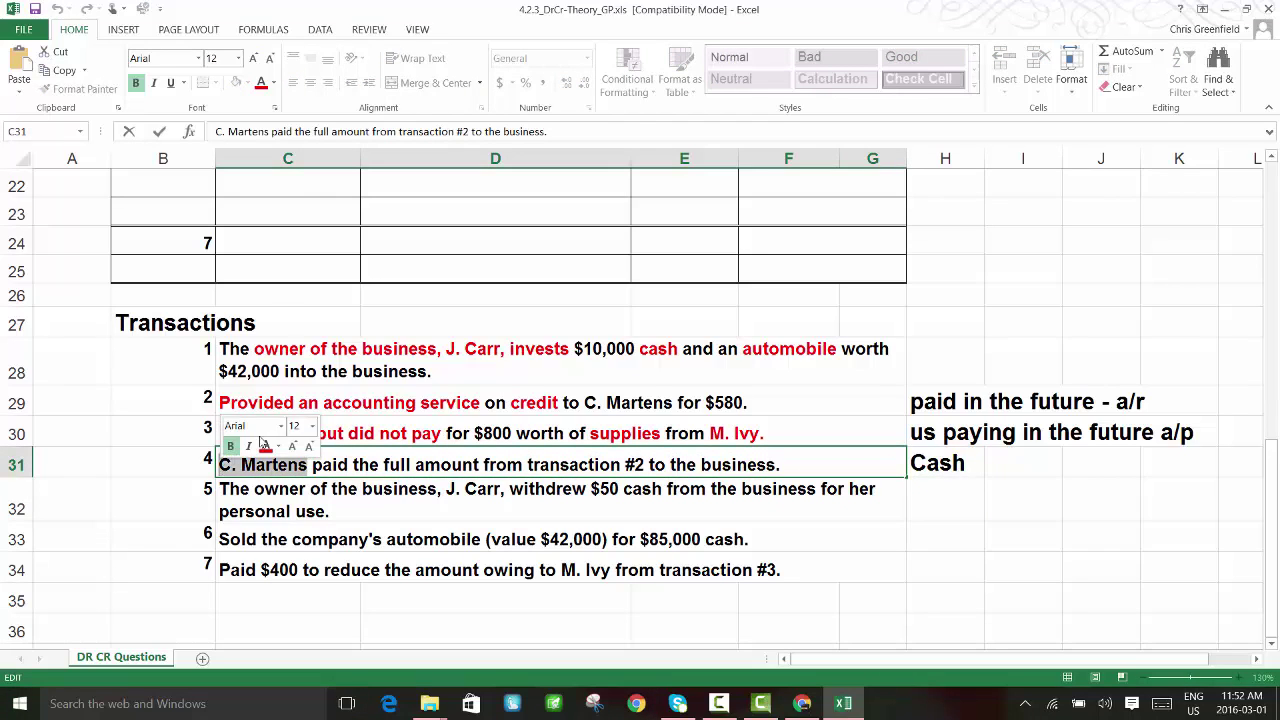
pyautogui.click(262, 84)
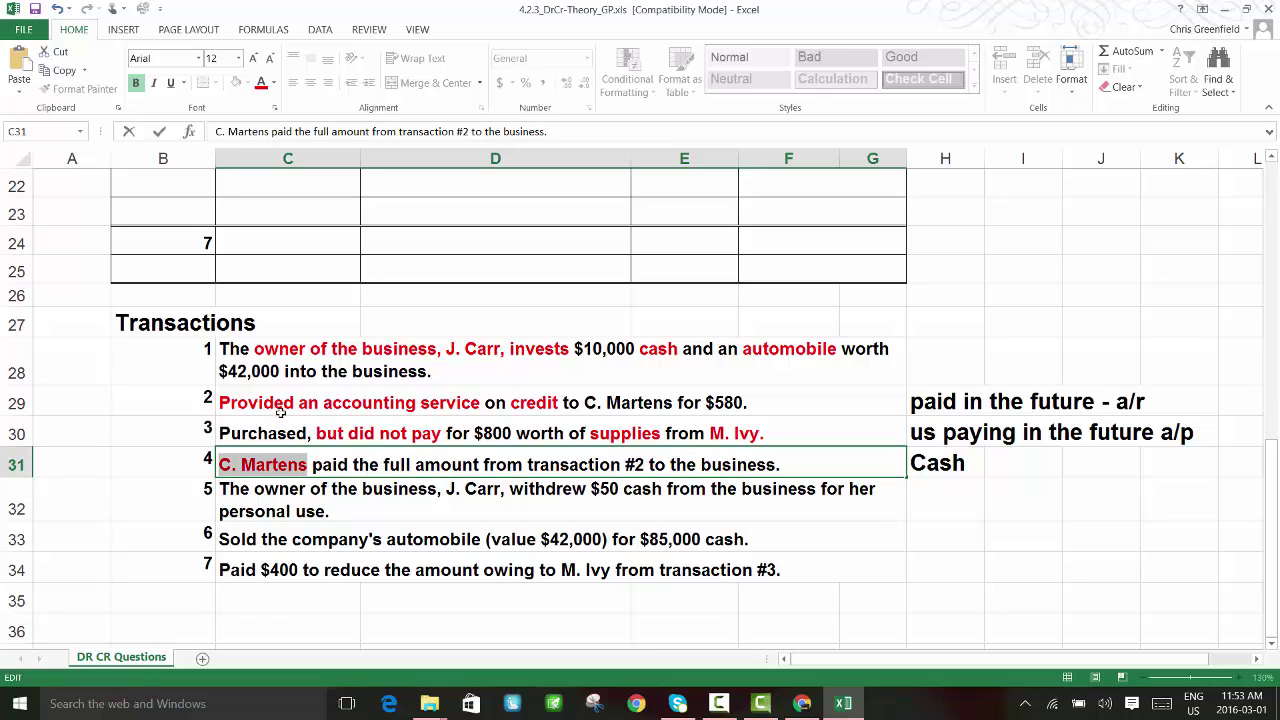
# Colour the amount $580 red in transaction 2's description in C29
pyautogui.doubleClick(724, 402)
pyautogui.moveTo(750, 402); pyautogui.dragTo(702, 402)
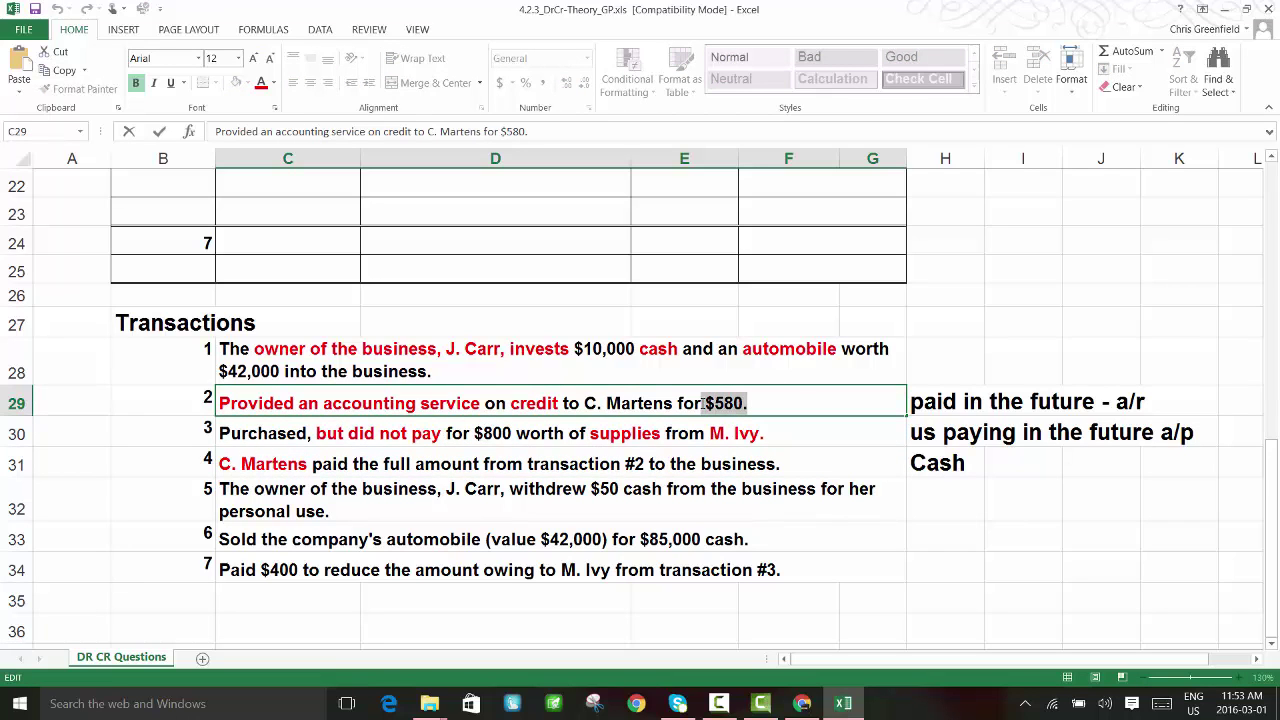
pyautogui.click(261, 82)
# Enter 580 in I31, beside the Cash note for transaction 4
pyautogui.click(1005, 464)
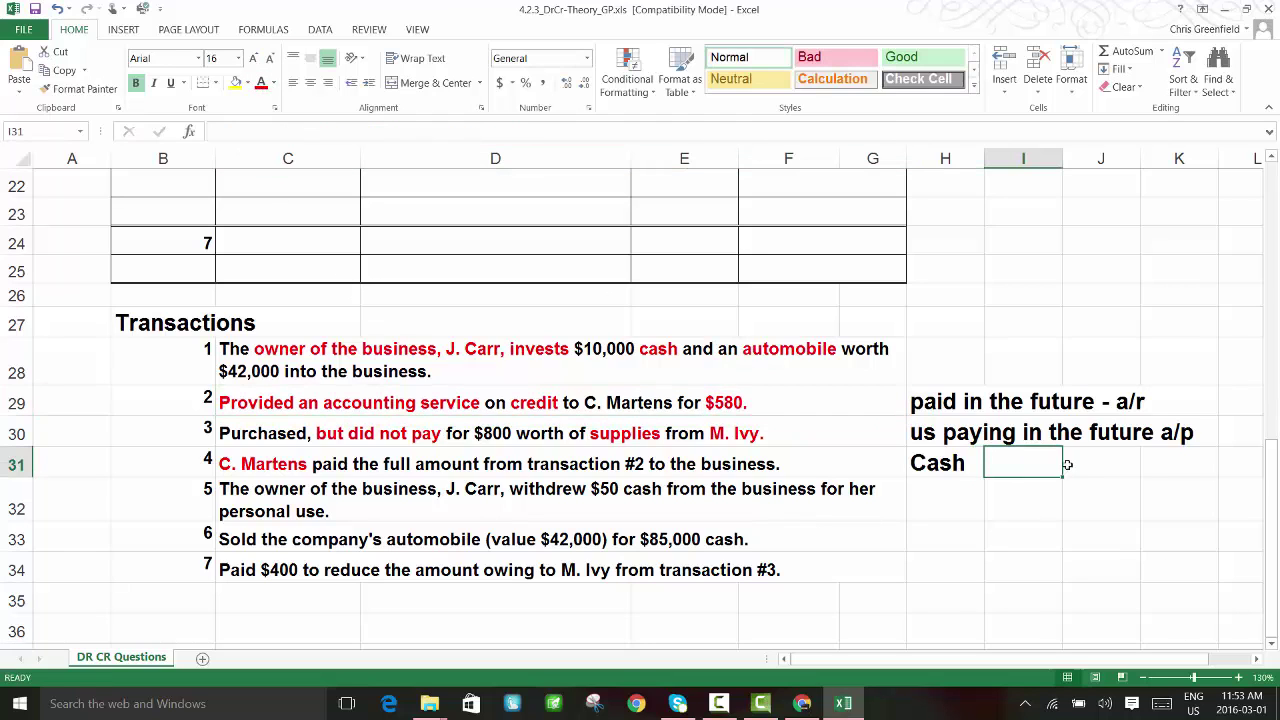
pyautogui.write('580')
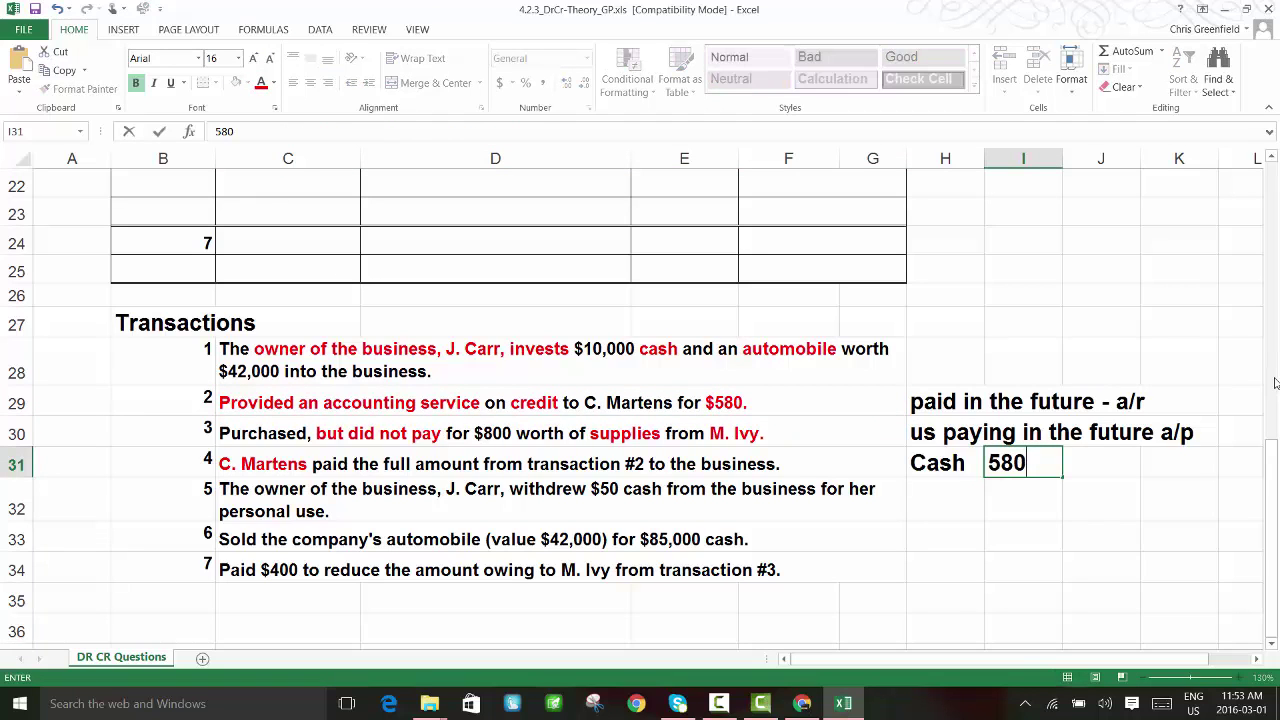
pyautogui.press('Return')
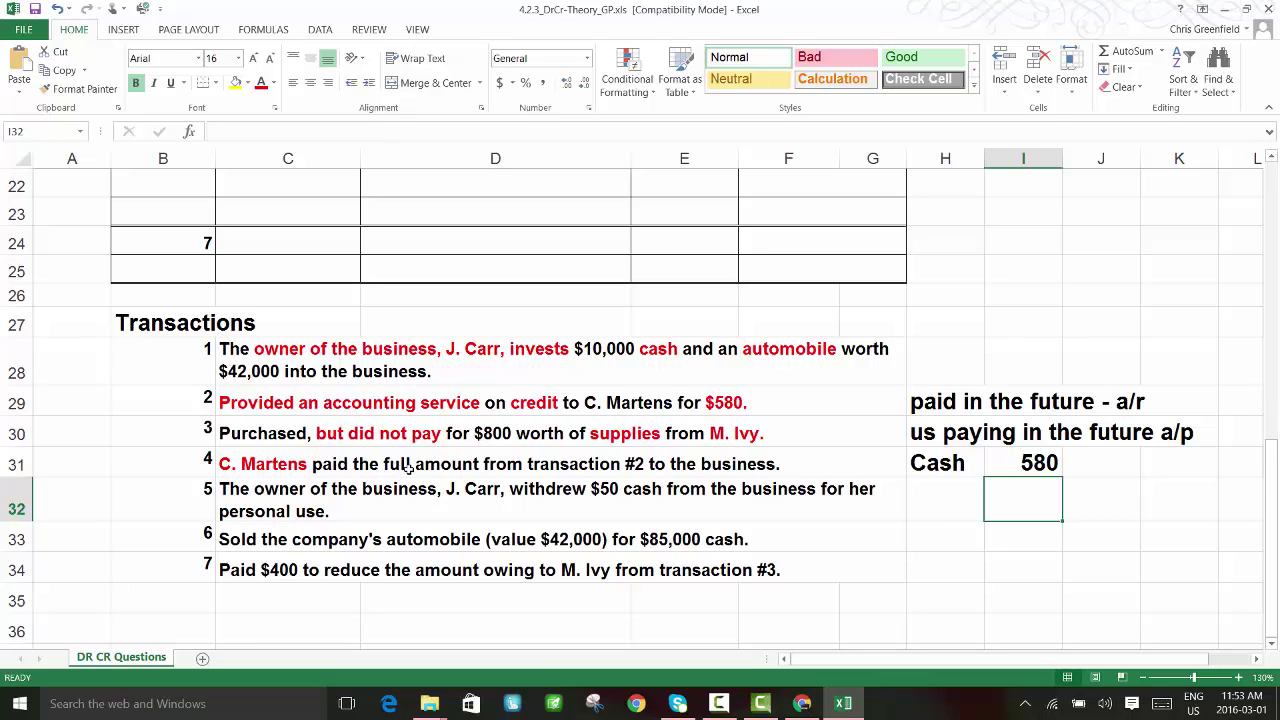
# Enter transaction 4's affected accounts: Cash in D17 and the customer's A/R account in D18
pyautogui.scroll(2, 447, 464)
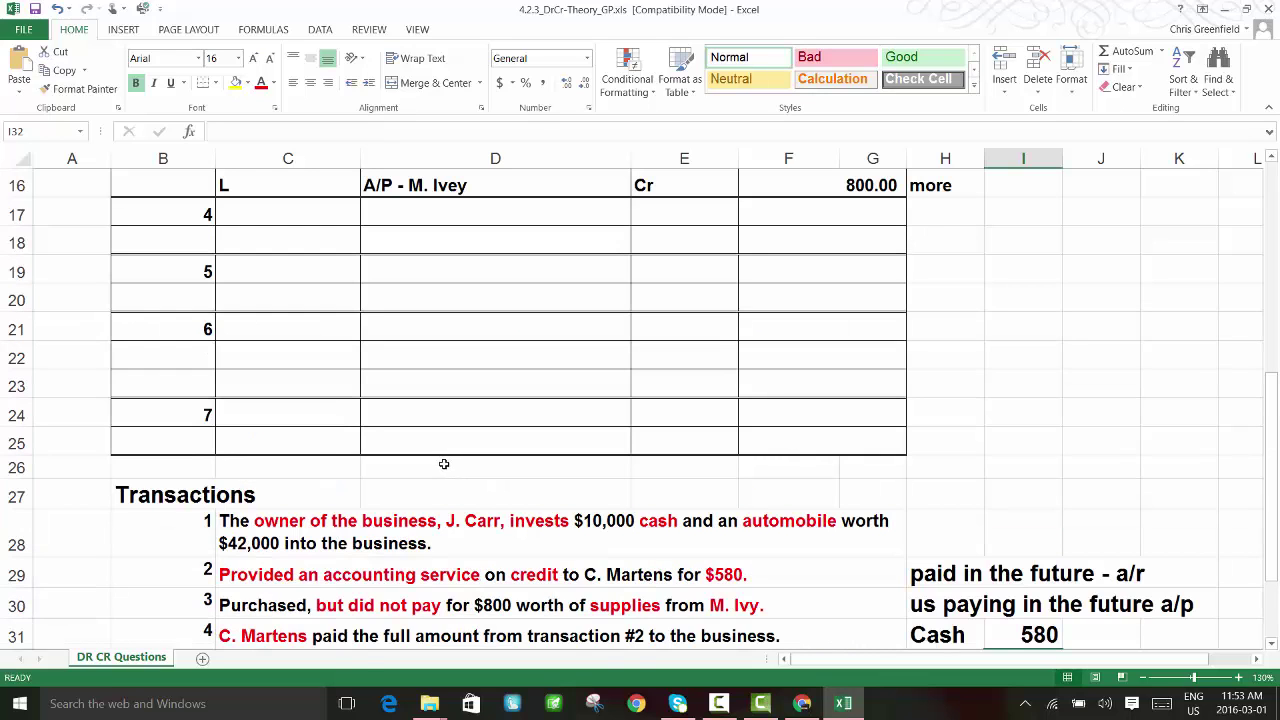
pyautogui.scroll(3, 447, 464)
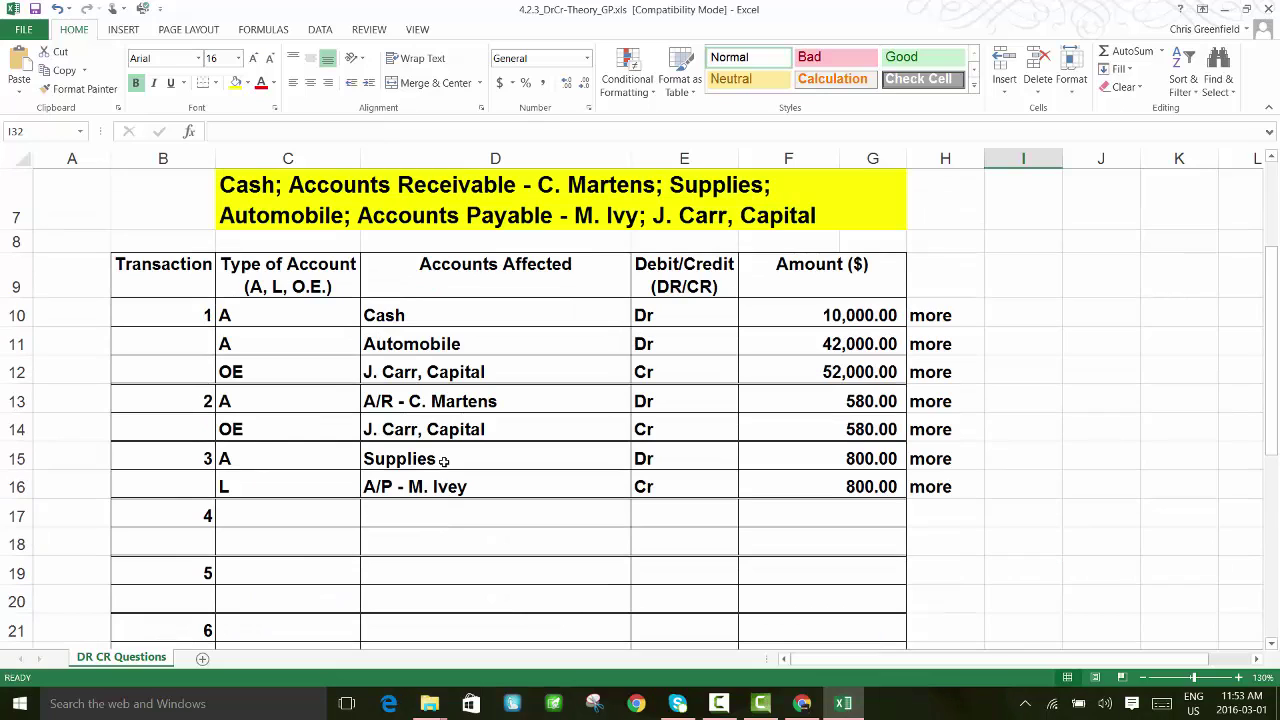
pyautogui.click(443, 520)
pyautogui.write('Cash')
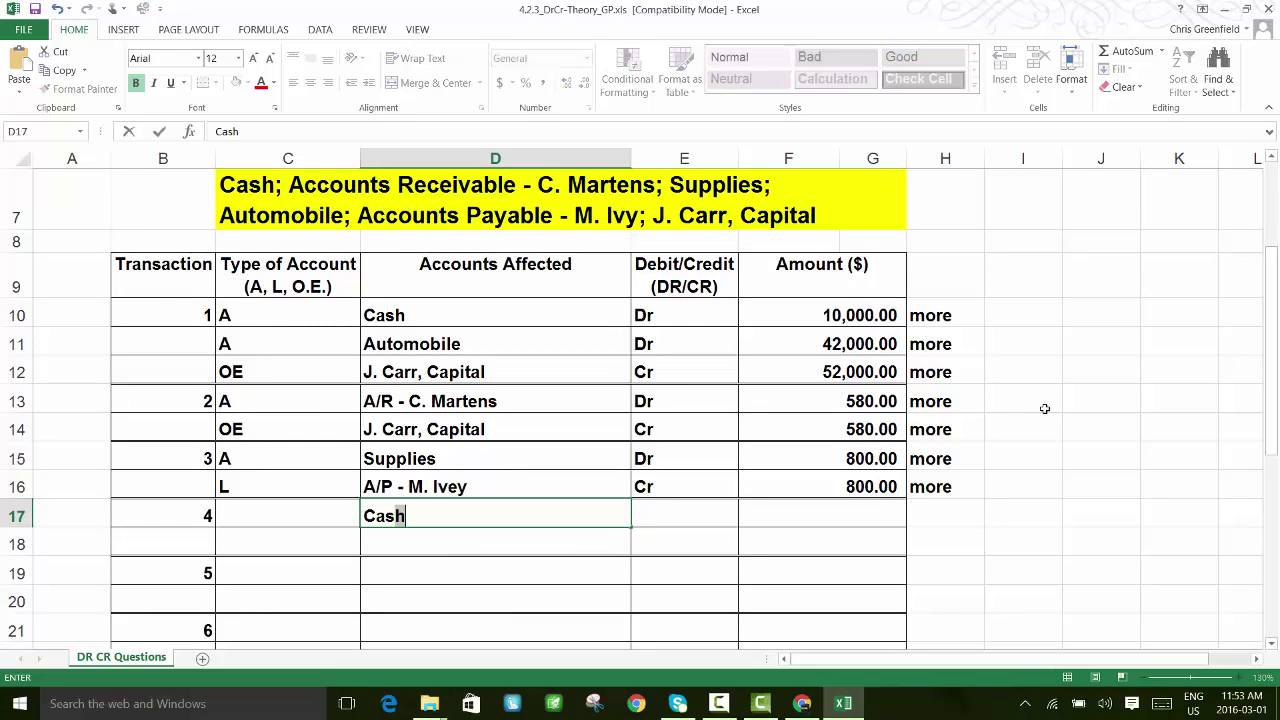
pyautogui.press('Return')
pyautogui.write('A/')
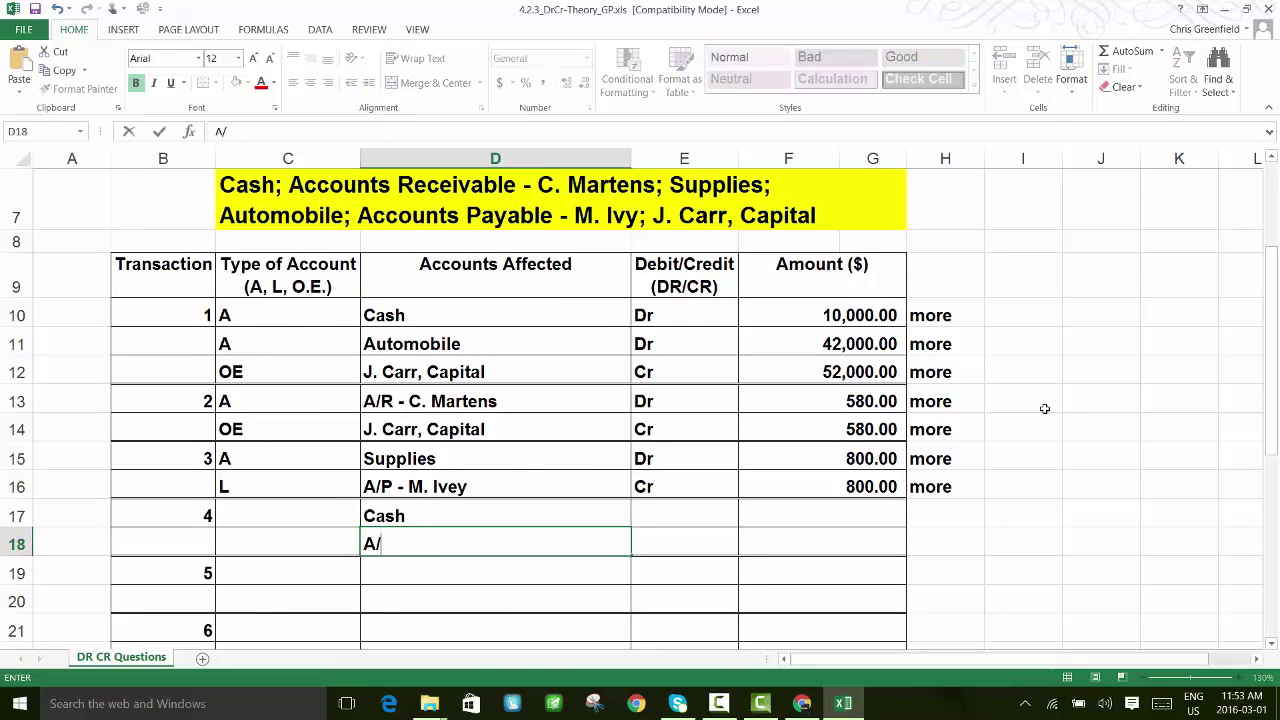
pyautogui.write('R')
pyautogui.press('Return')
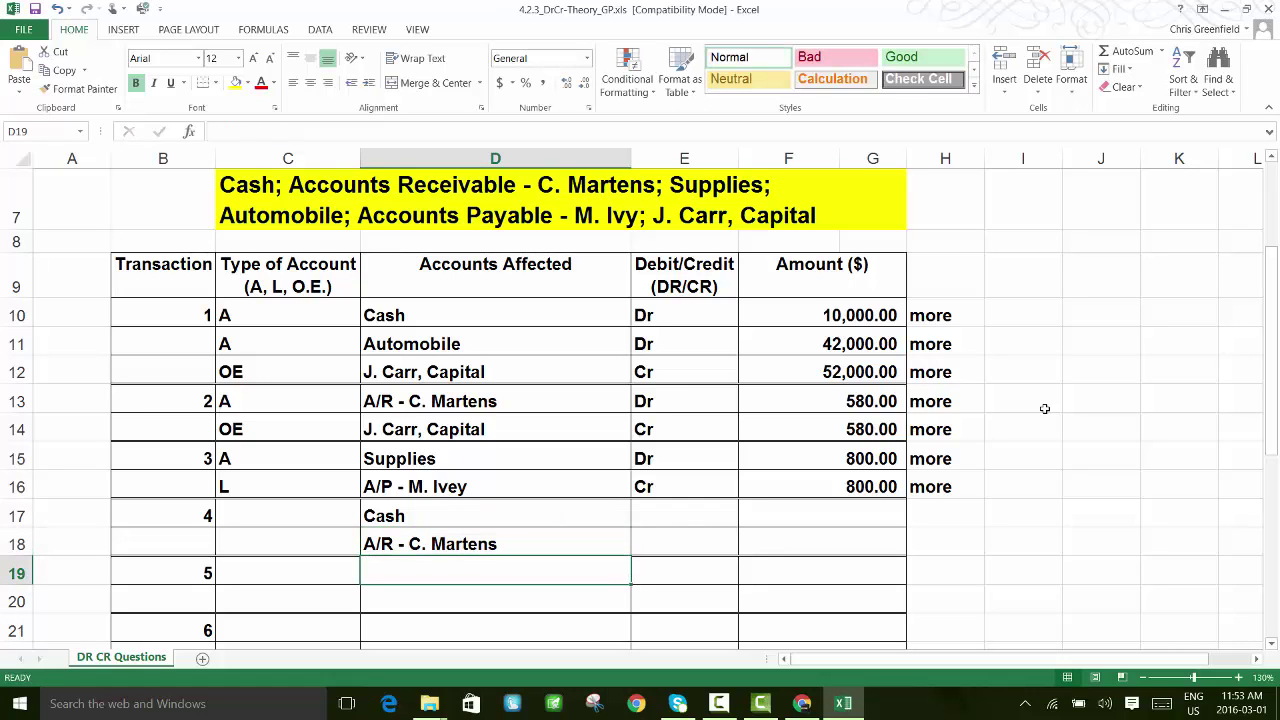
# Enter the amount 580 for both of transaction 4's accounts, in F17 and F18
pyautogui.press('Up')
pyautogui.press('Up')
pyautogui.press('Right')
pyautogui.press('Right')
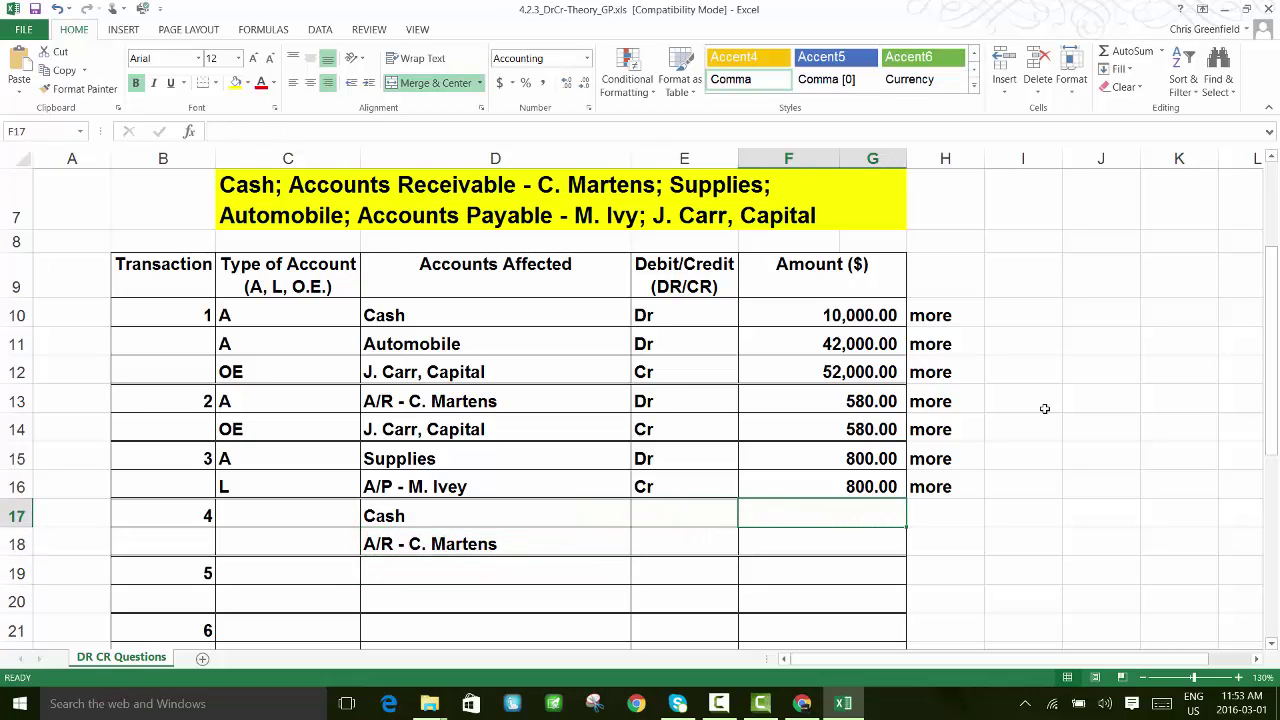
pyautogui.write('580')
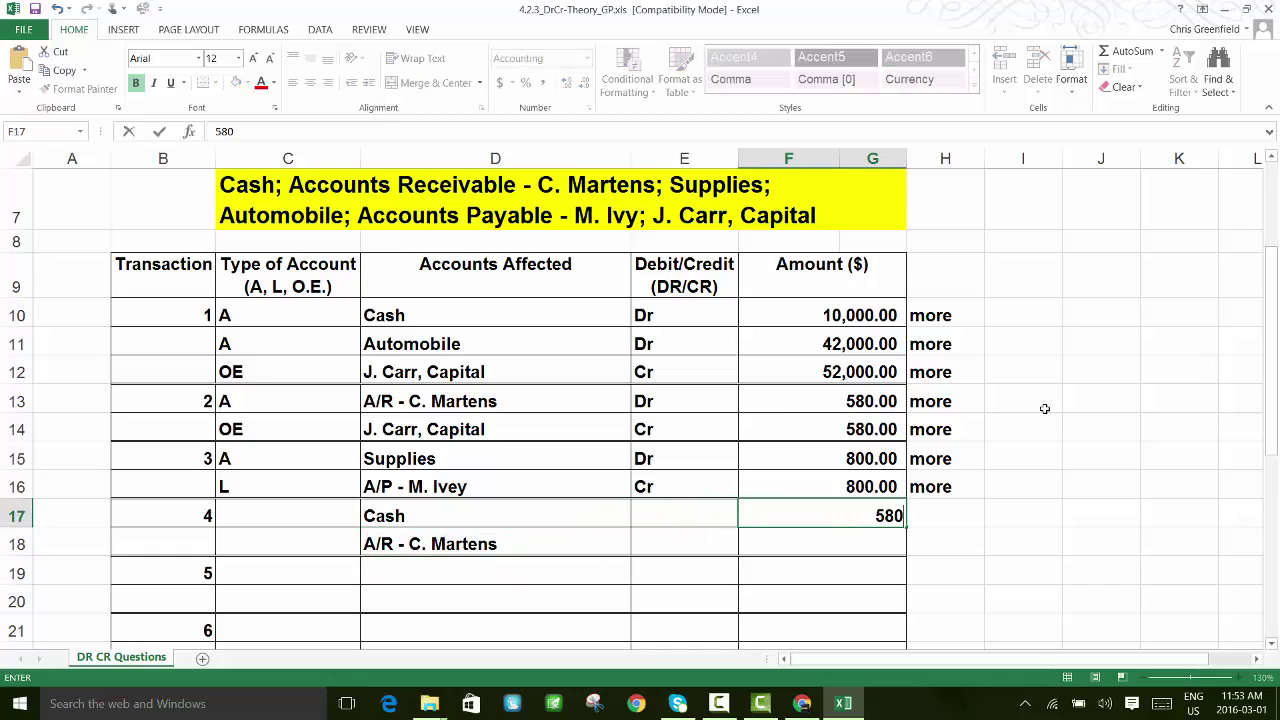
pyautogui.press('Return')
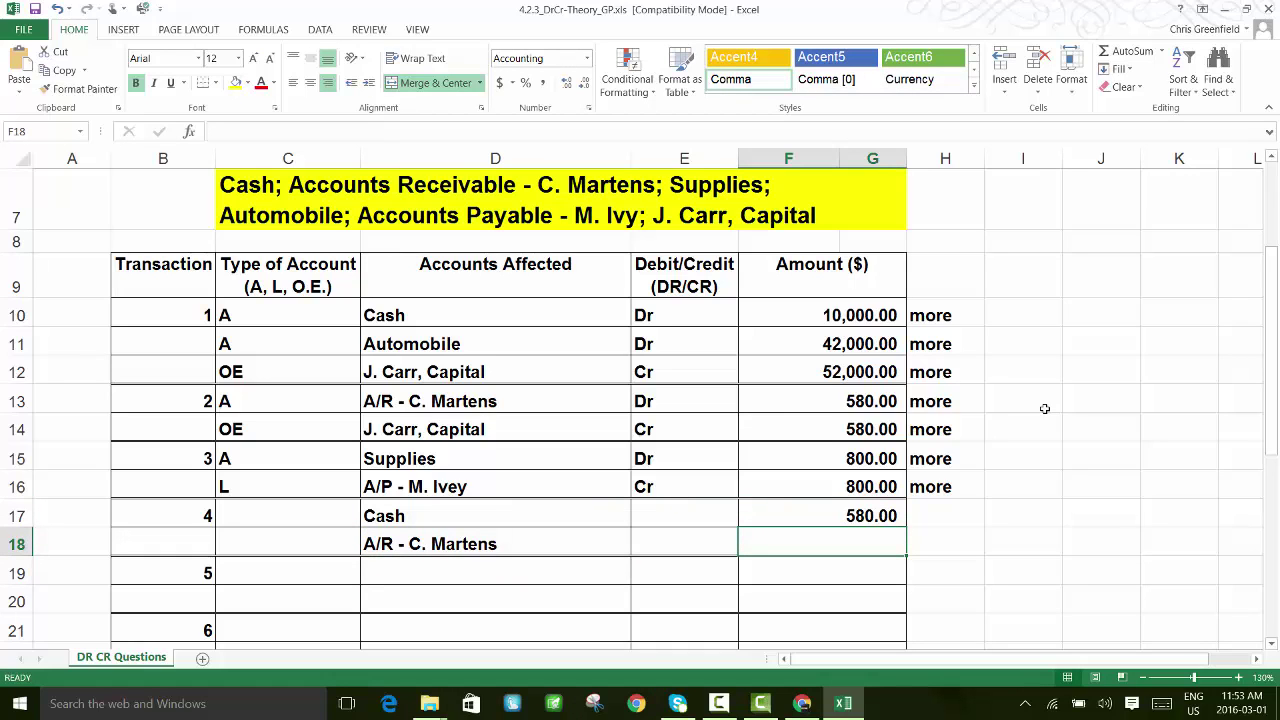
pyautogui.write('580')
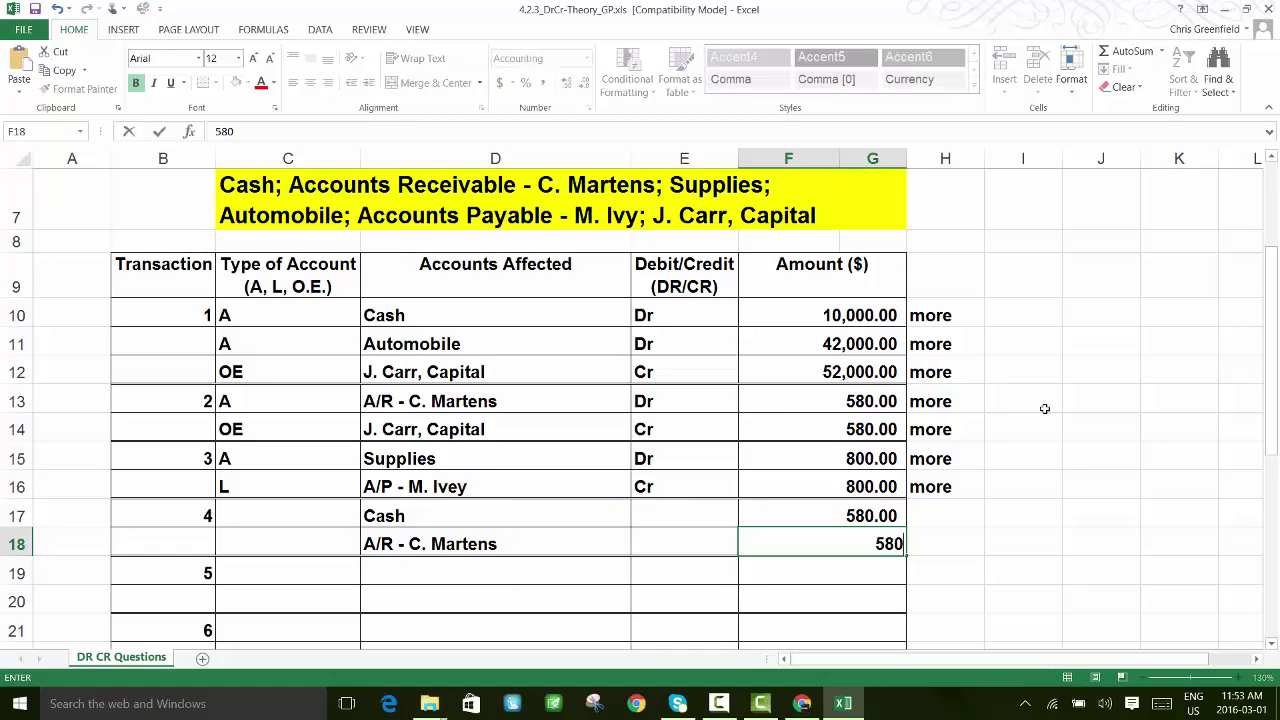
pyautogui.press('Return')
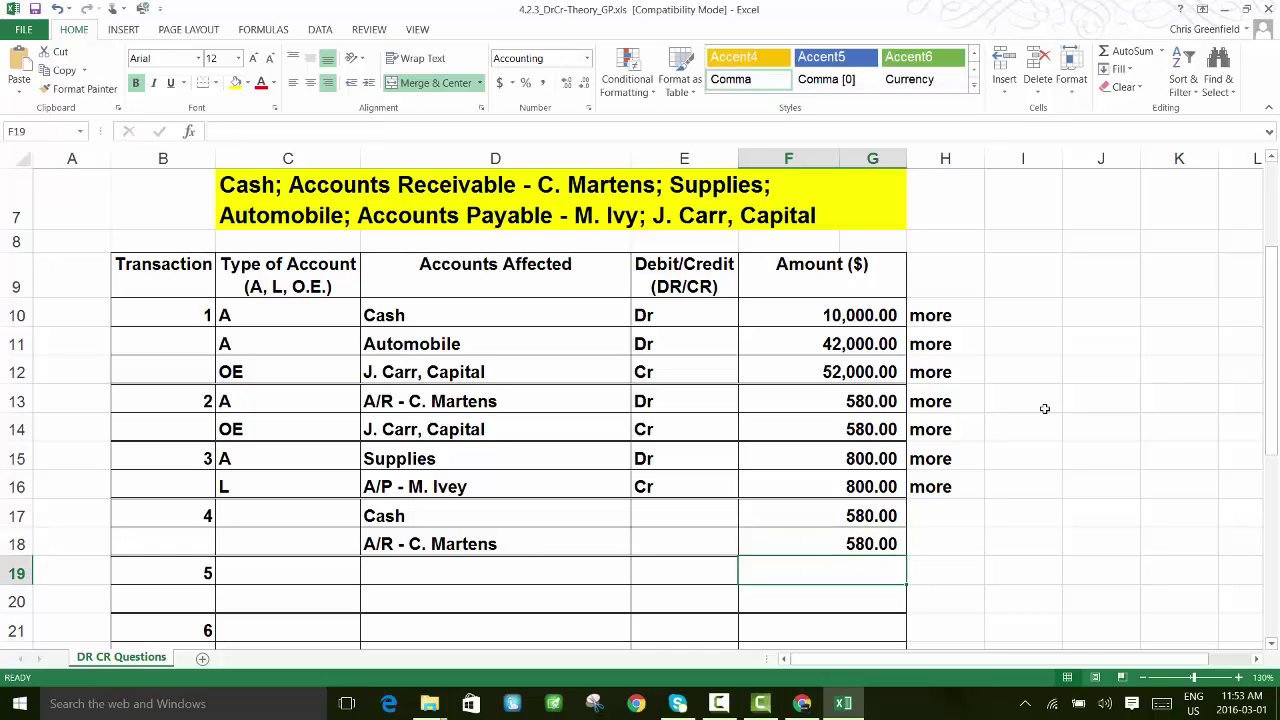
# Note the direction of transaction 4's changes beside the amounts: more in H17 and less in H18
pyautogui.press('Left')
pyautogui.press('Left')
pyautogui.press('Left')
pyautogui.press('Right')
pyautogui.press('Right')
pyautogui.press('Right')
pyautogui.press('Right')
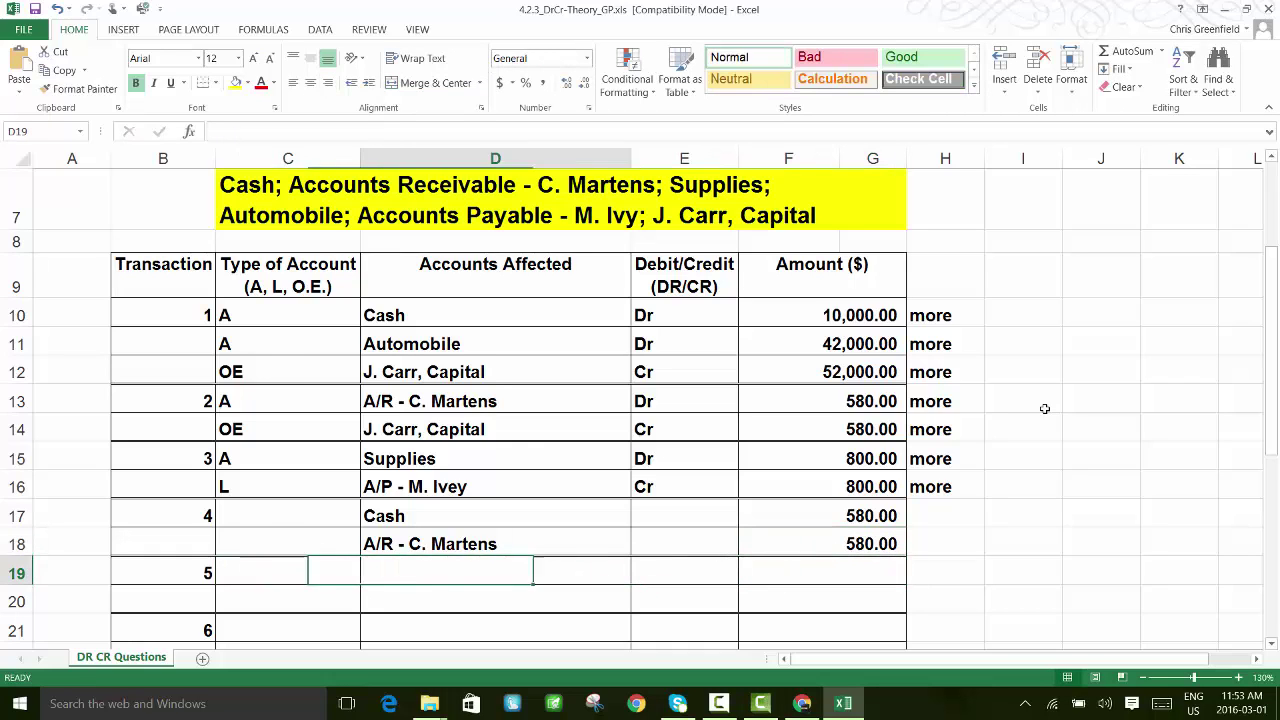
pyautogui.press('Up')
pyautogui.press('Up')
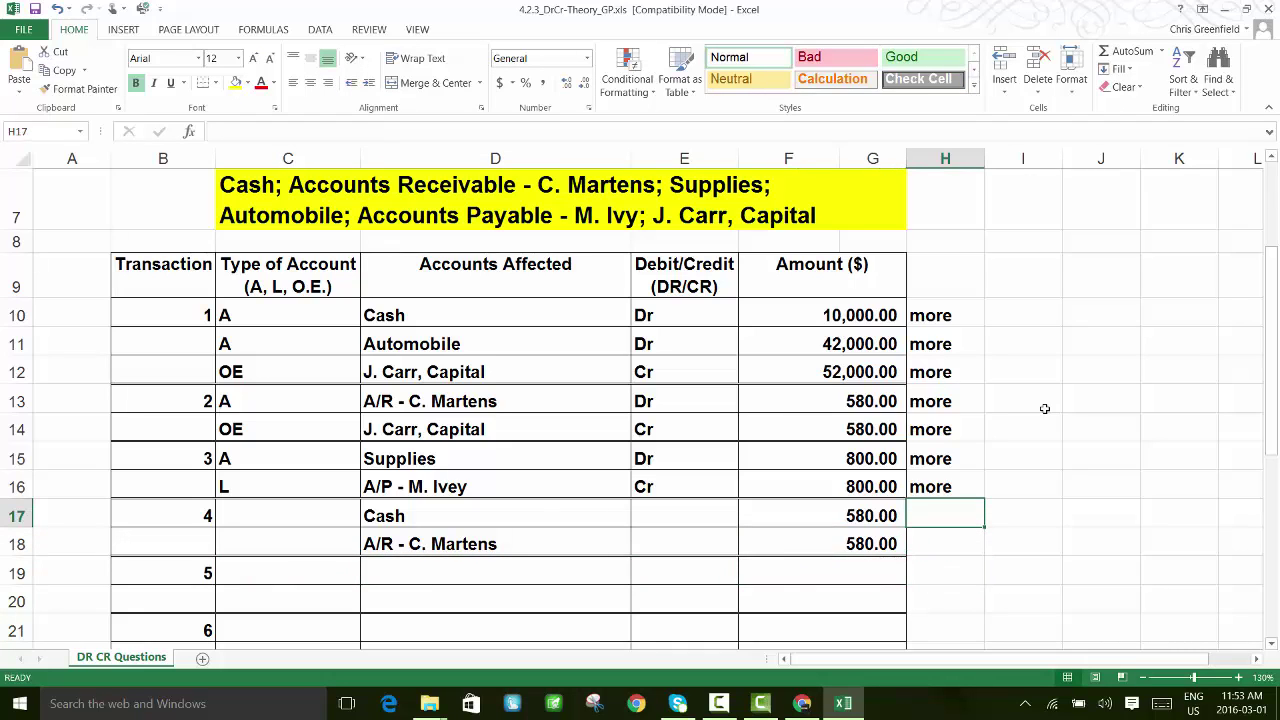
pyautogui.write('more')
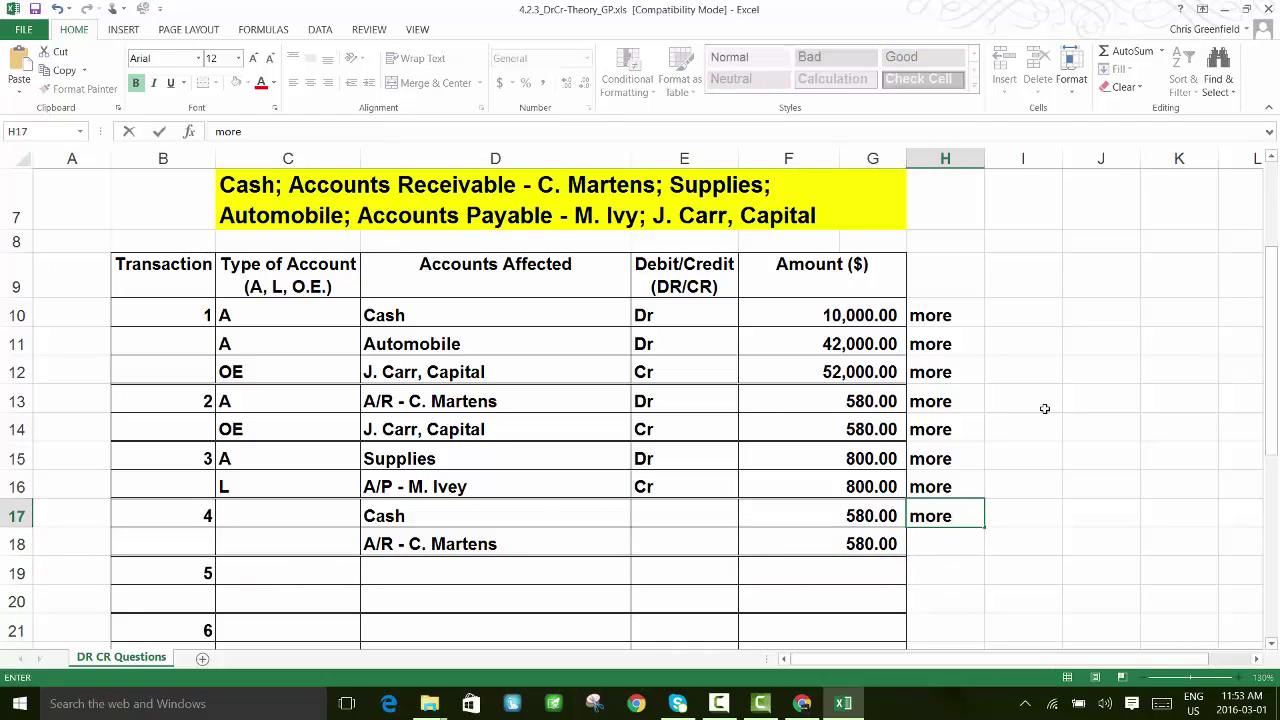
pyautogui.press('Return')
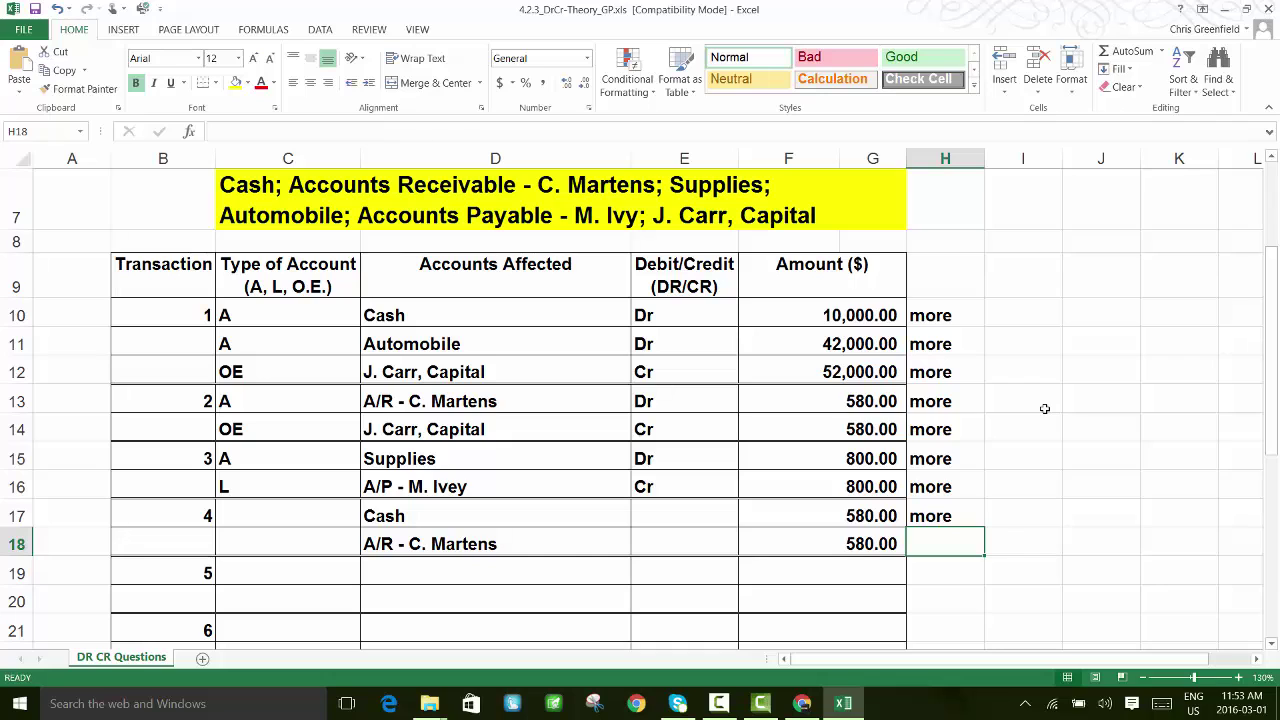
pyautogui.write('less')
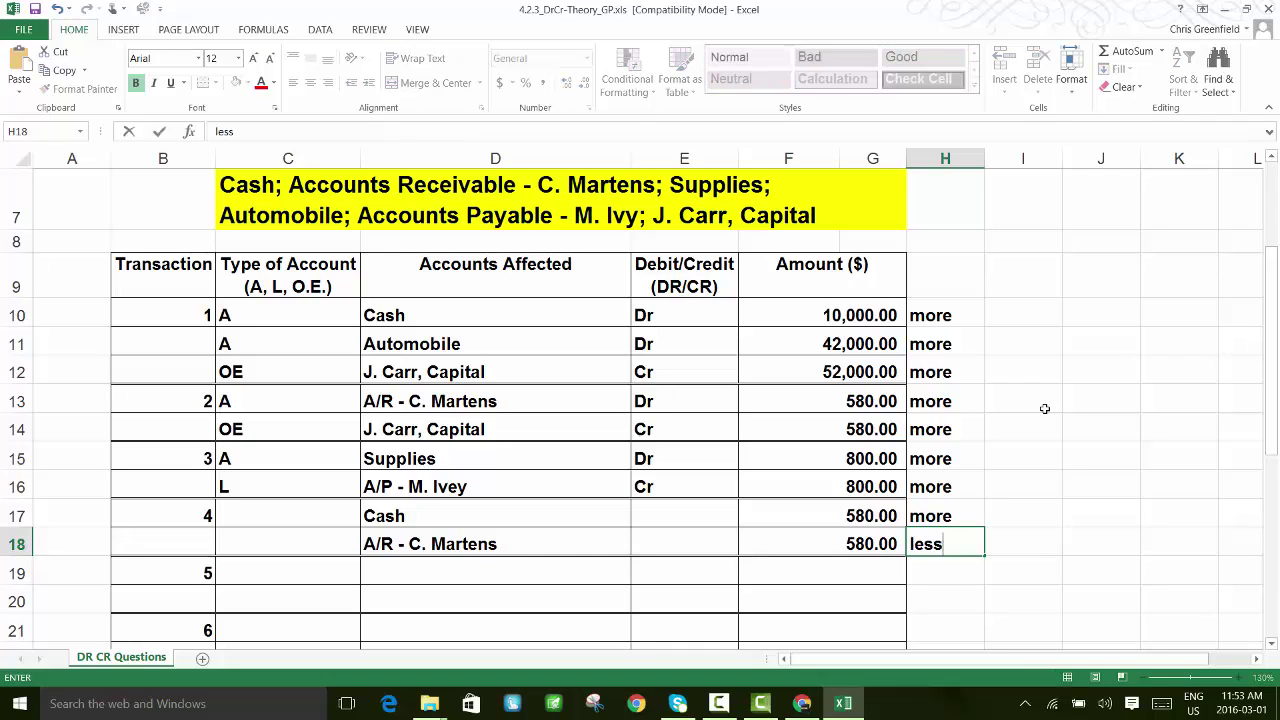
pyautogui.press('Return')
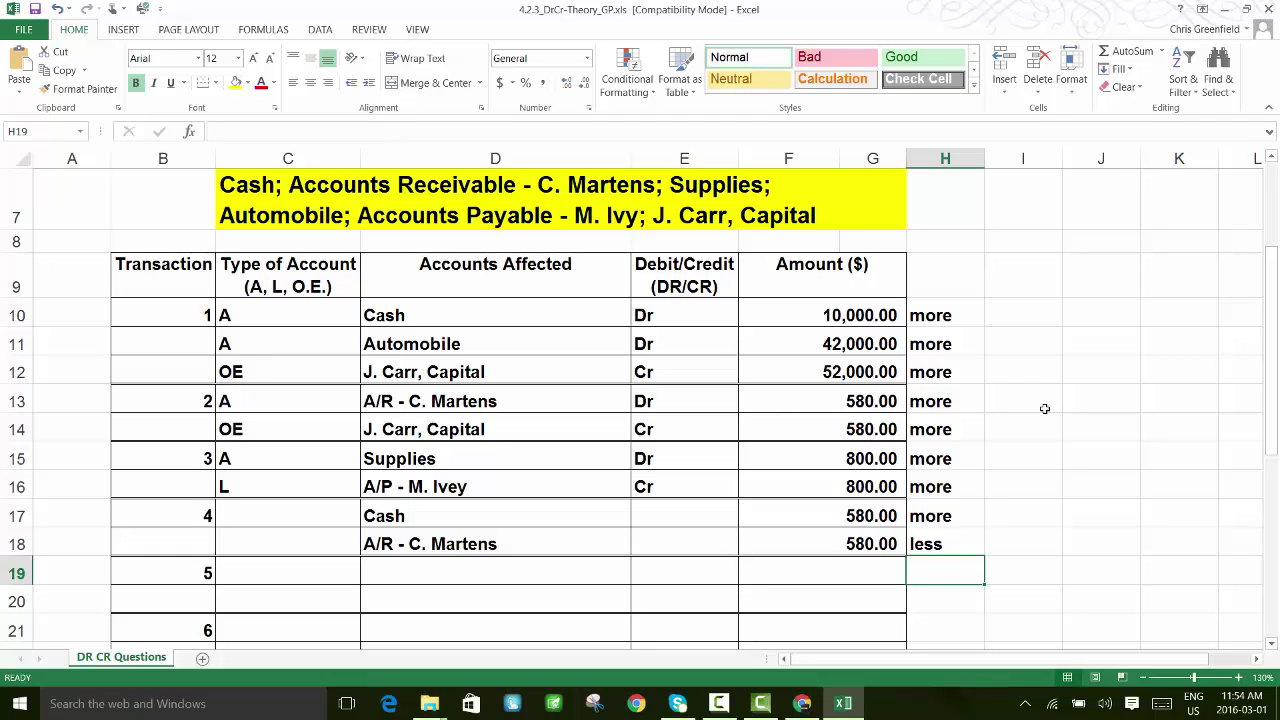
# Enter account type A for both of transaction 4's accounts, in C17 and C18
pyautogui.press('Up')
pyautogui.press('Left')
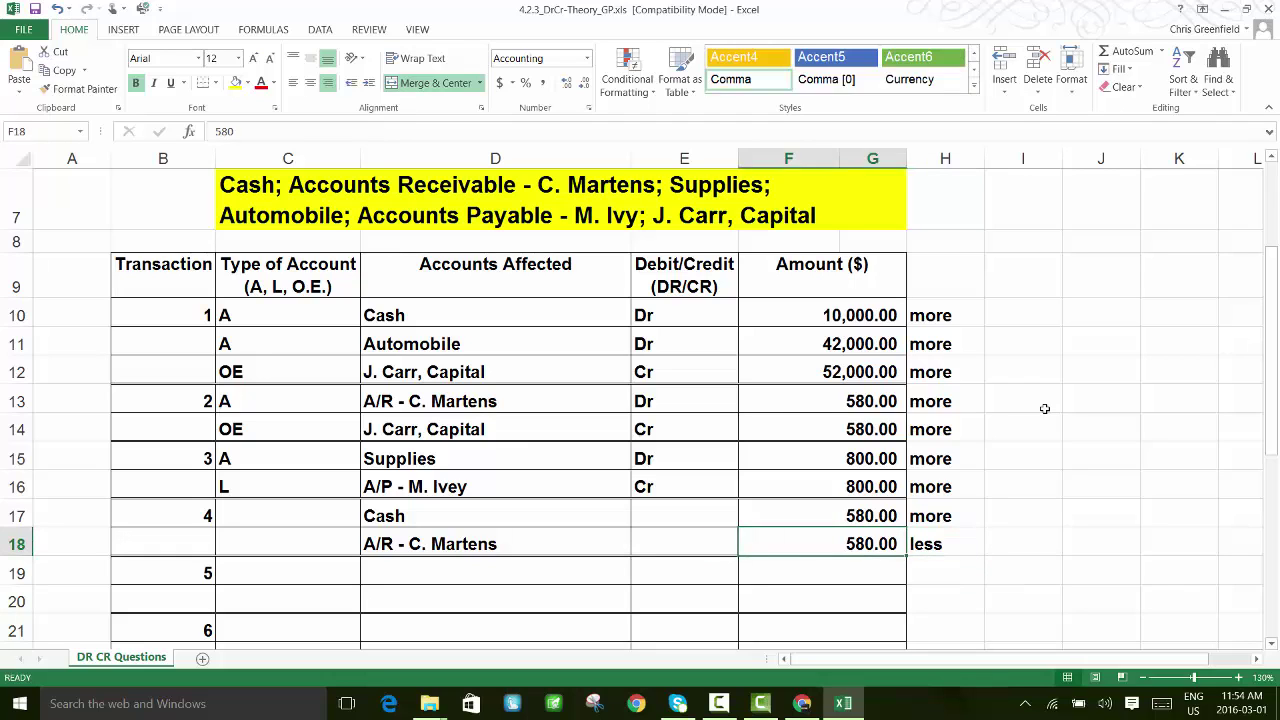
pyautogui.press('Left')
pyautogui.press('Left')
pyautogui.press('Up')
pyautogui.press('Left')
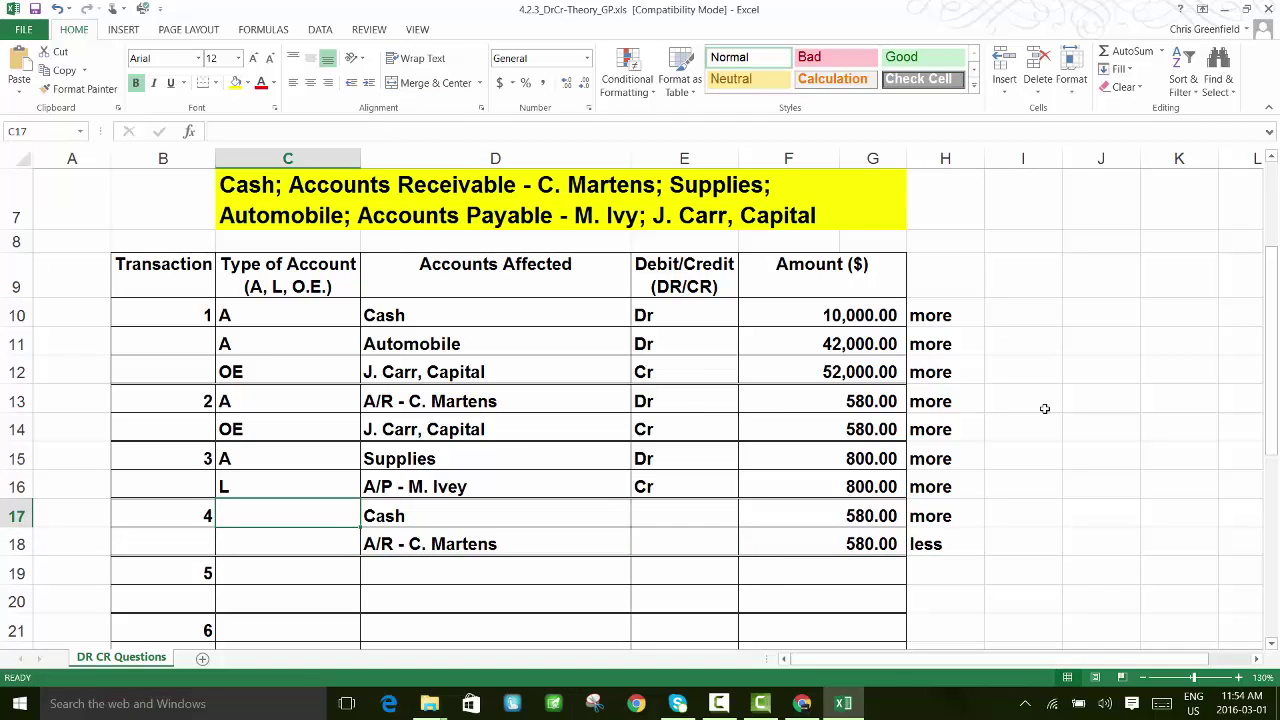
pyautogui.write('A')
pyautogui.press('Return')
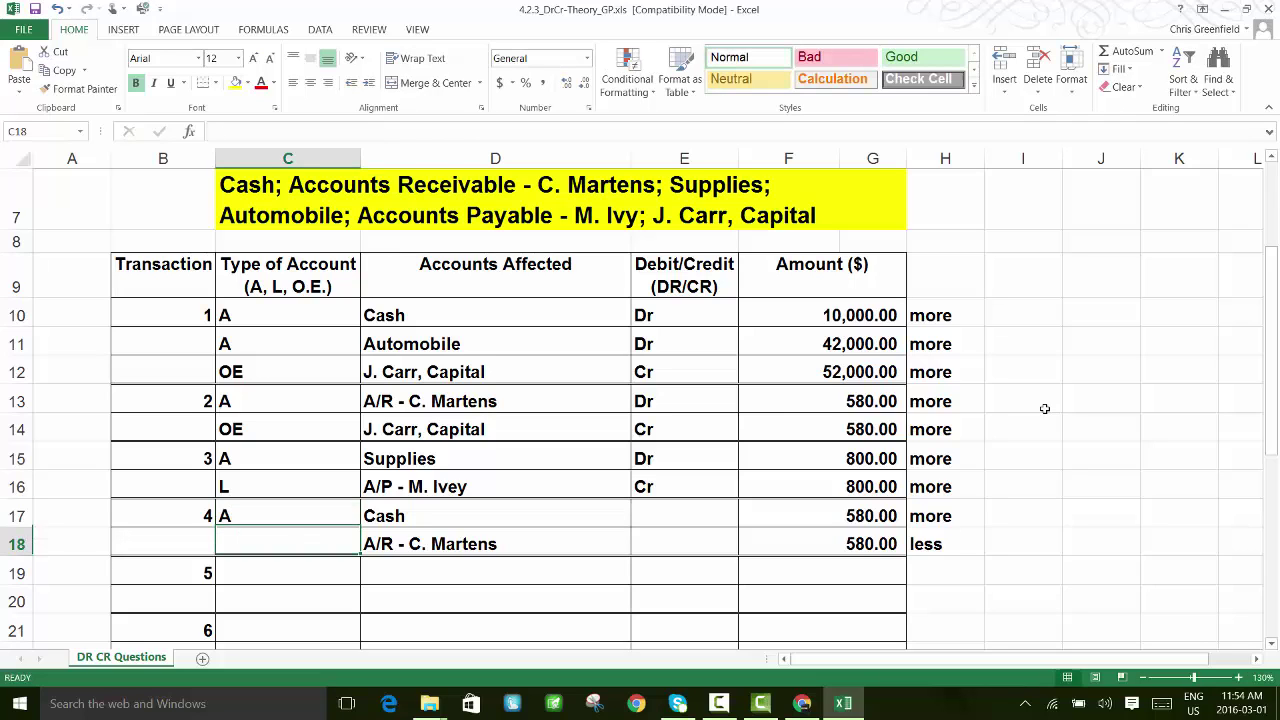
pyautogui.write('A')
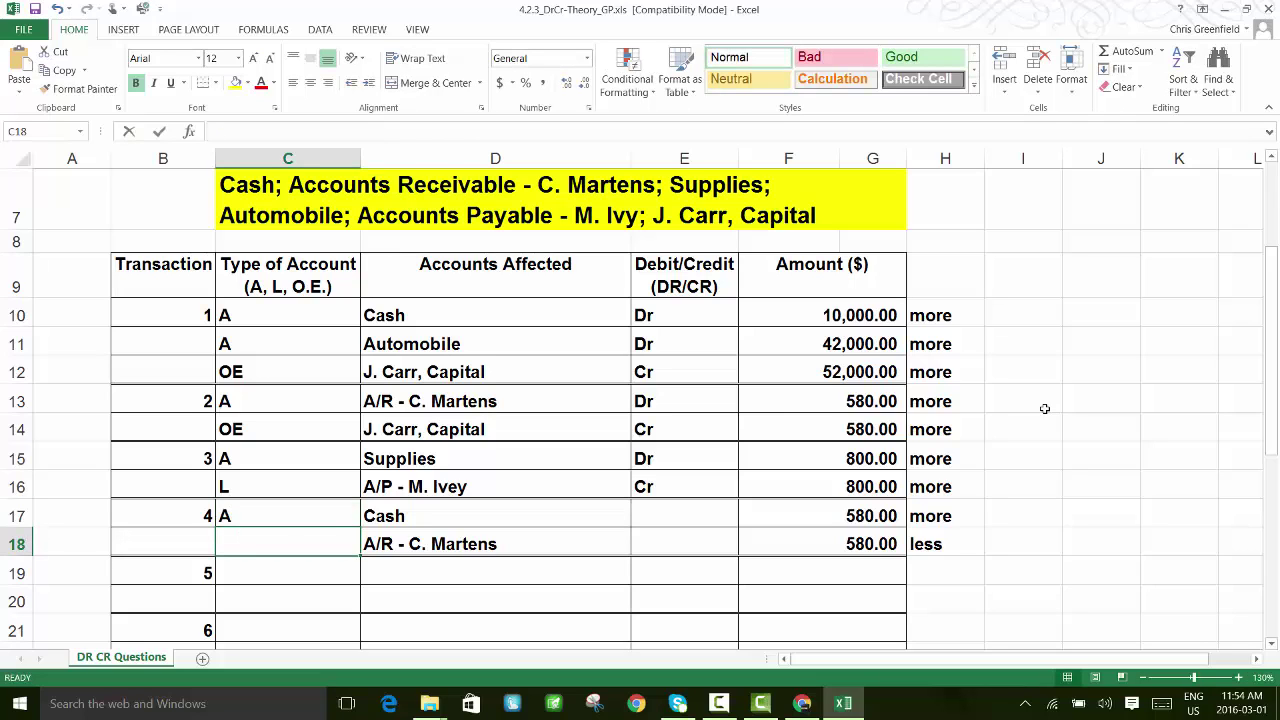
pyautogui.press('Return')
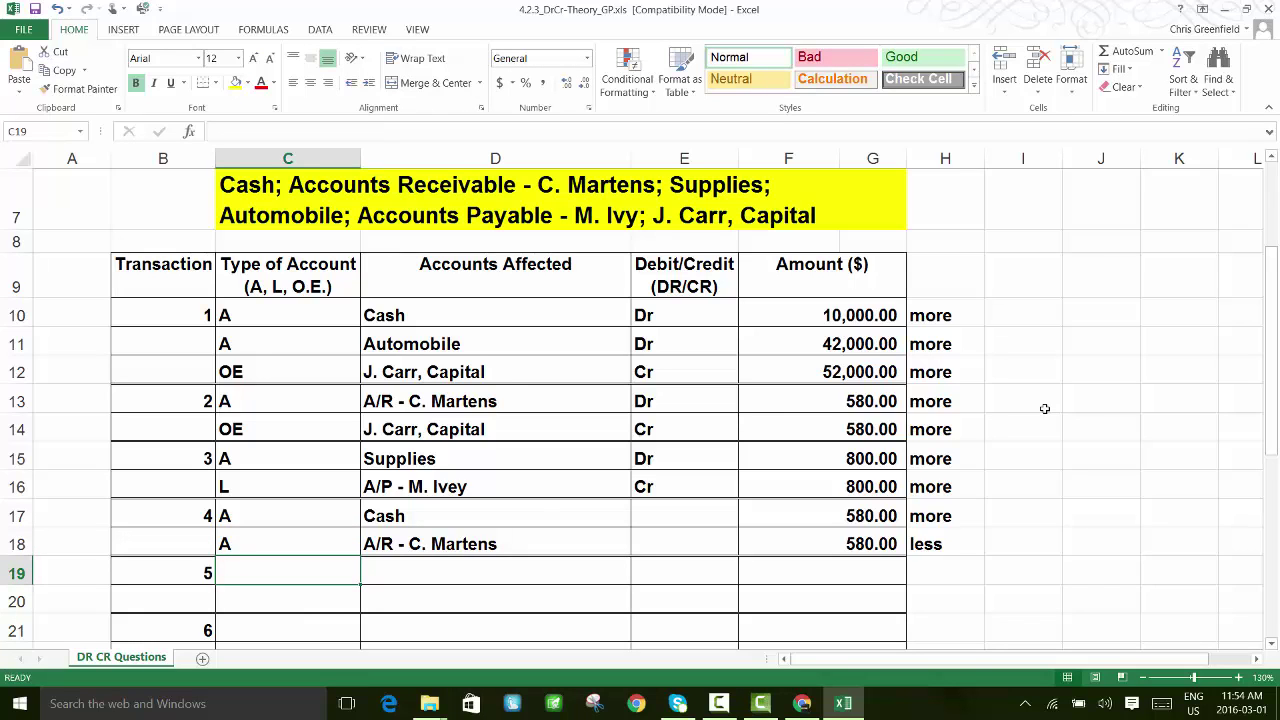
# Record transaction 4's debit and credit: Dr in E17 for Cash and Cr in E18 for the receivable
pyautogui.press('Up')
pyautogui.press('Up')
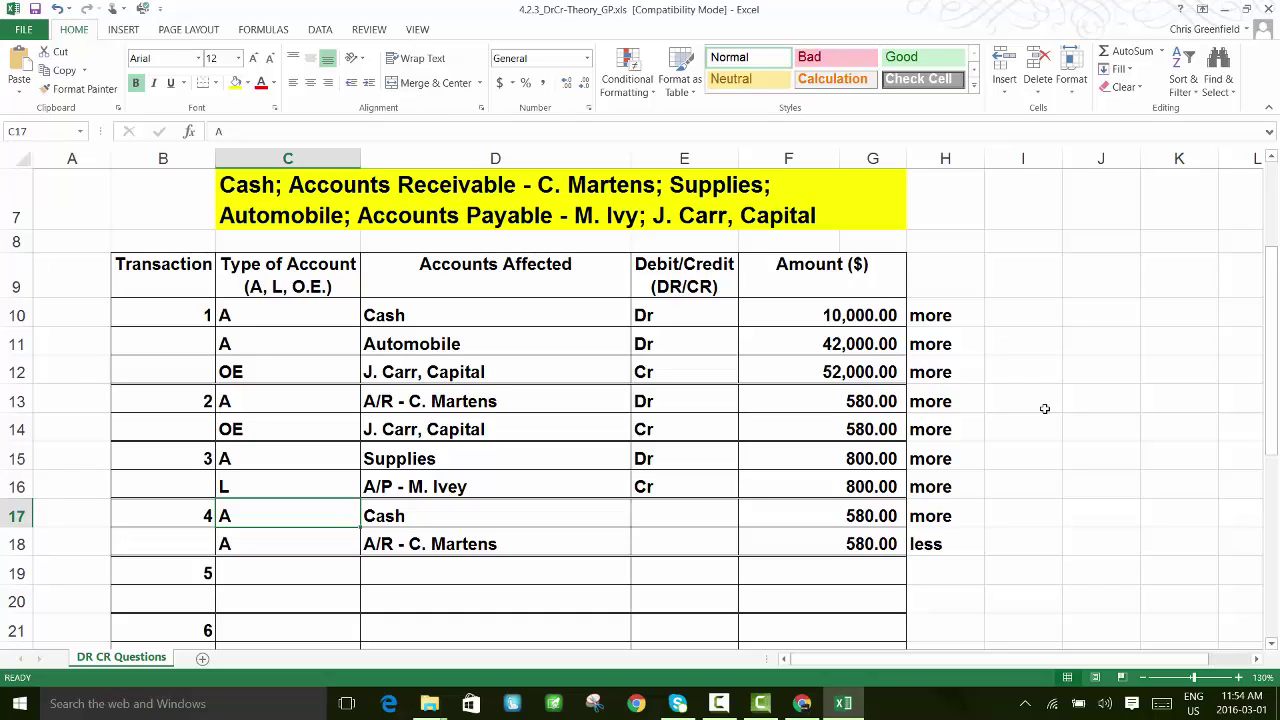
pyautogui.press('Right')
pyautogui.press('Right')
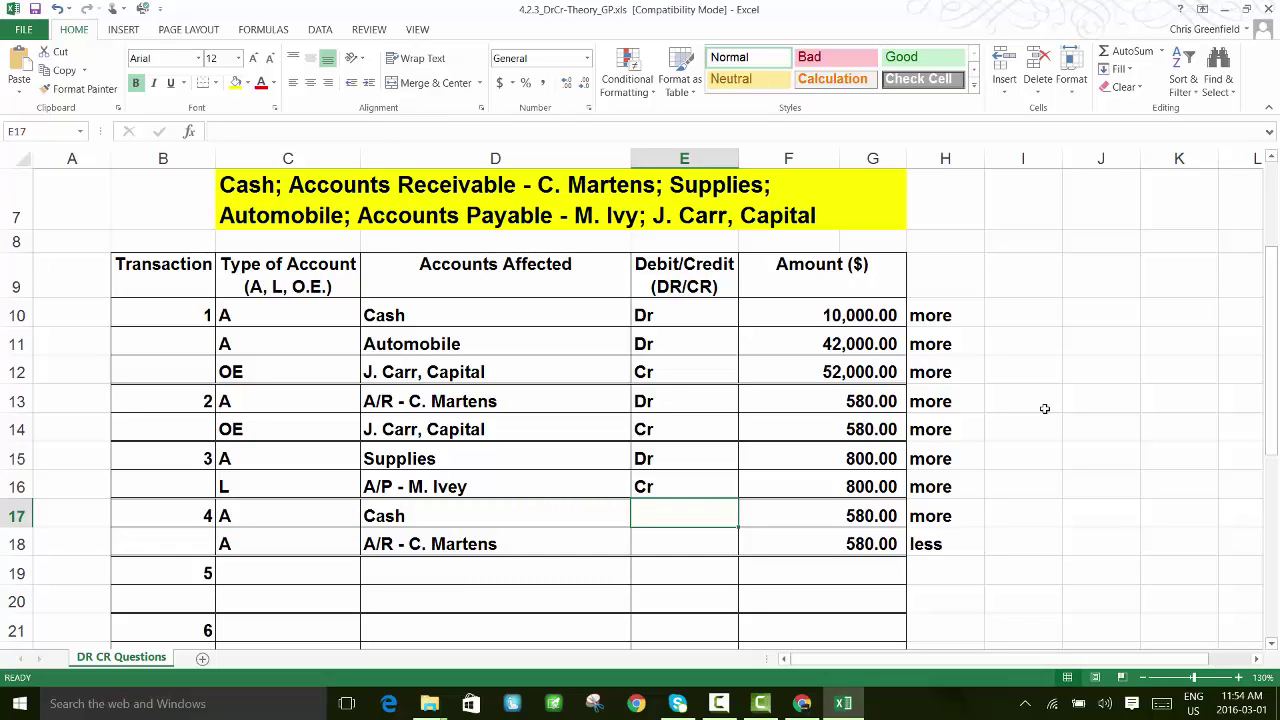
pyautogui.write('Dr')
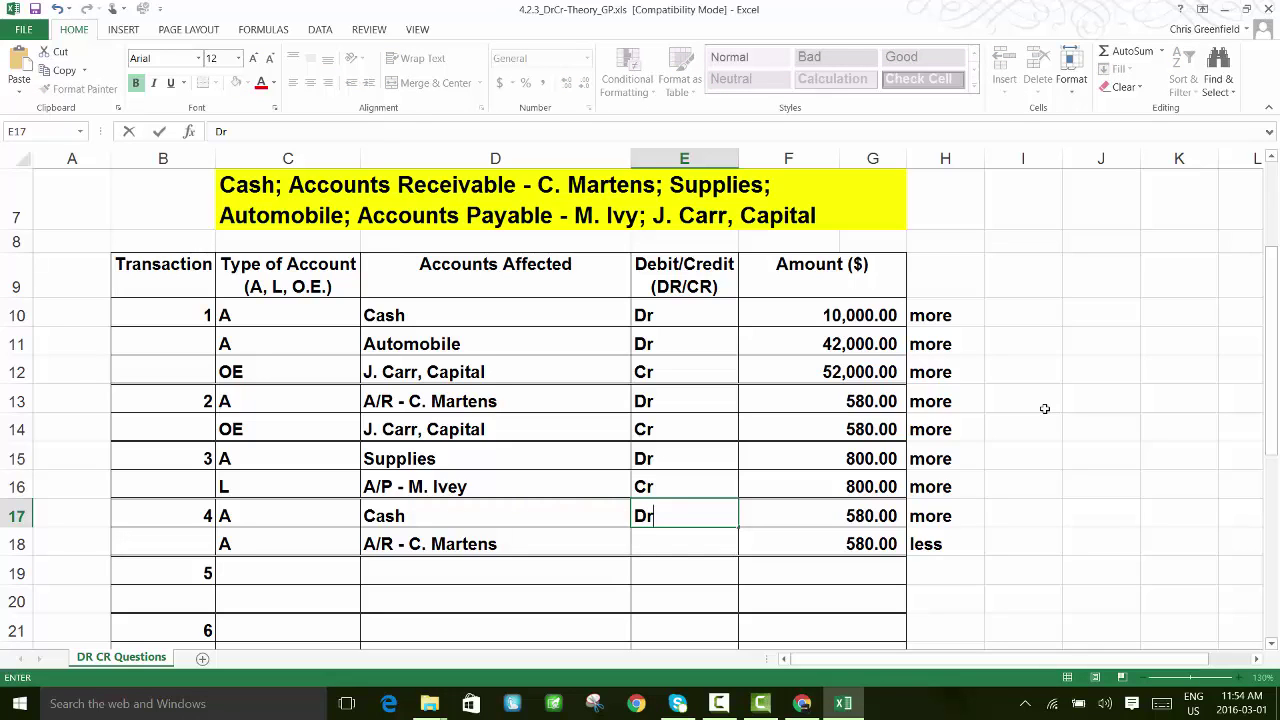
pyautogui.press('Return')
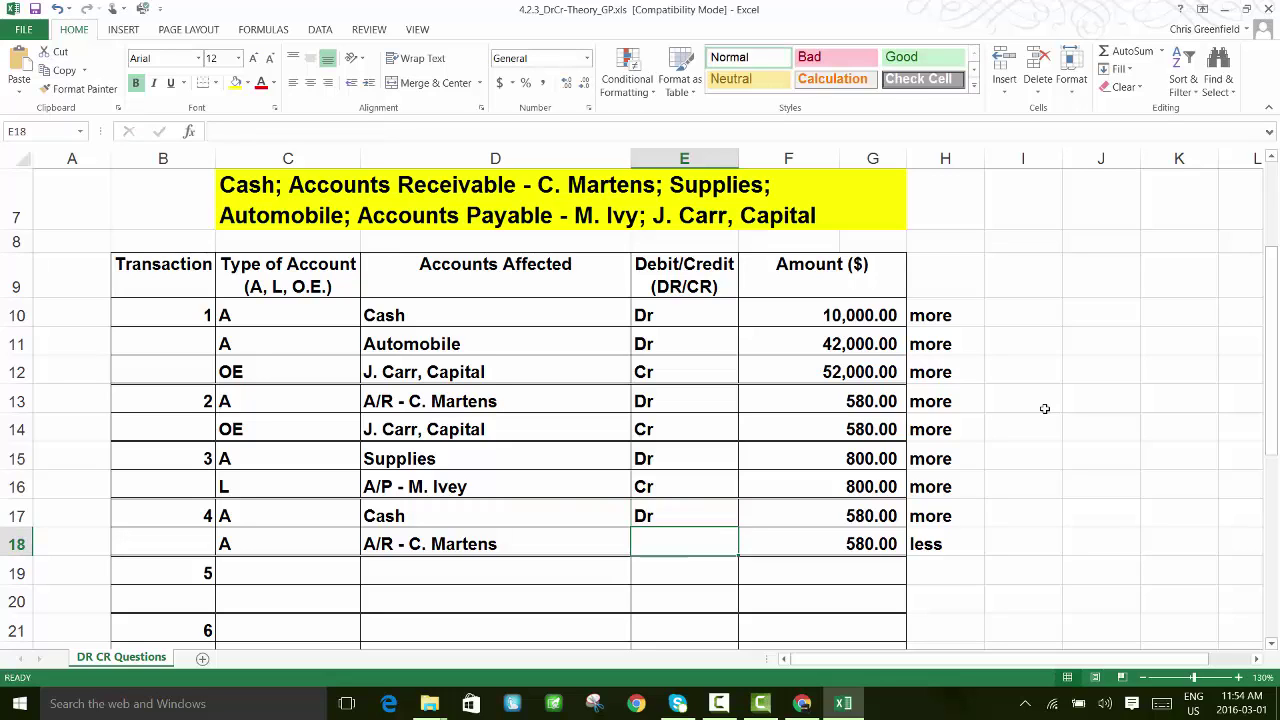
pyautogui.press('Right')
pyautogui.press('Right')
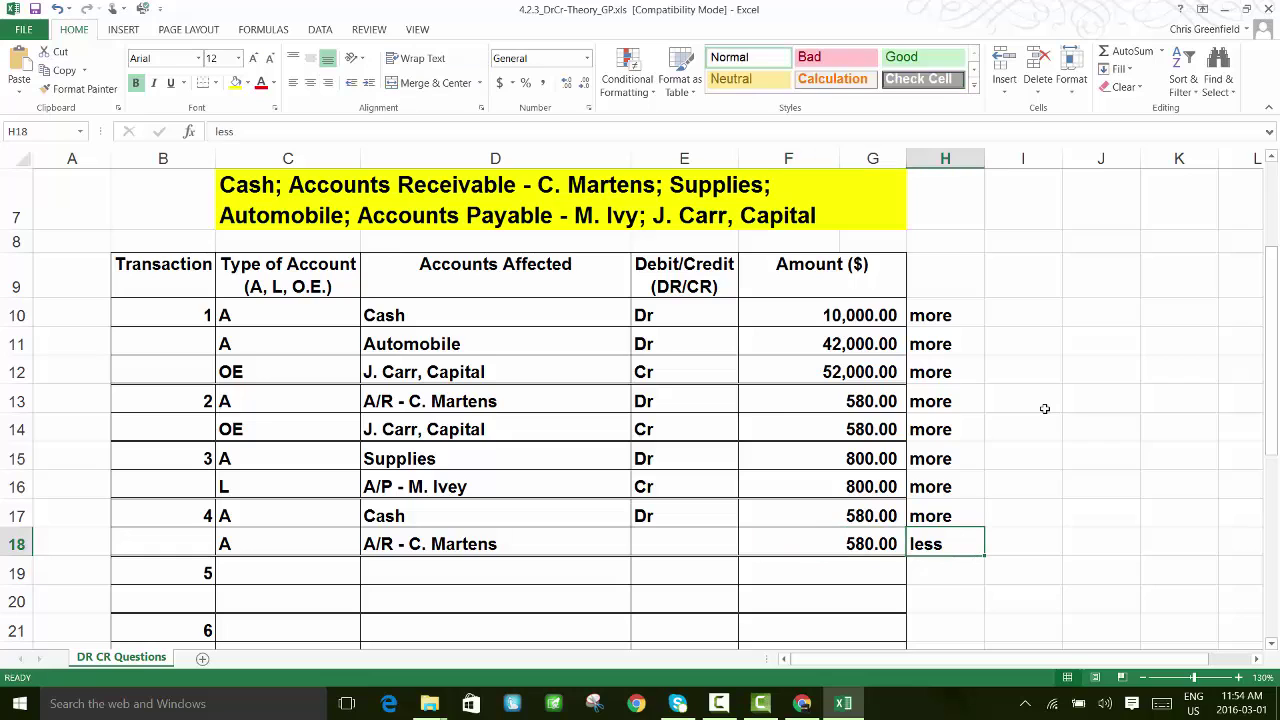
pyautogui.press('Left')
pyautogui.press('Left')
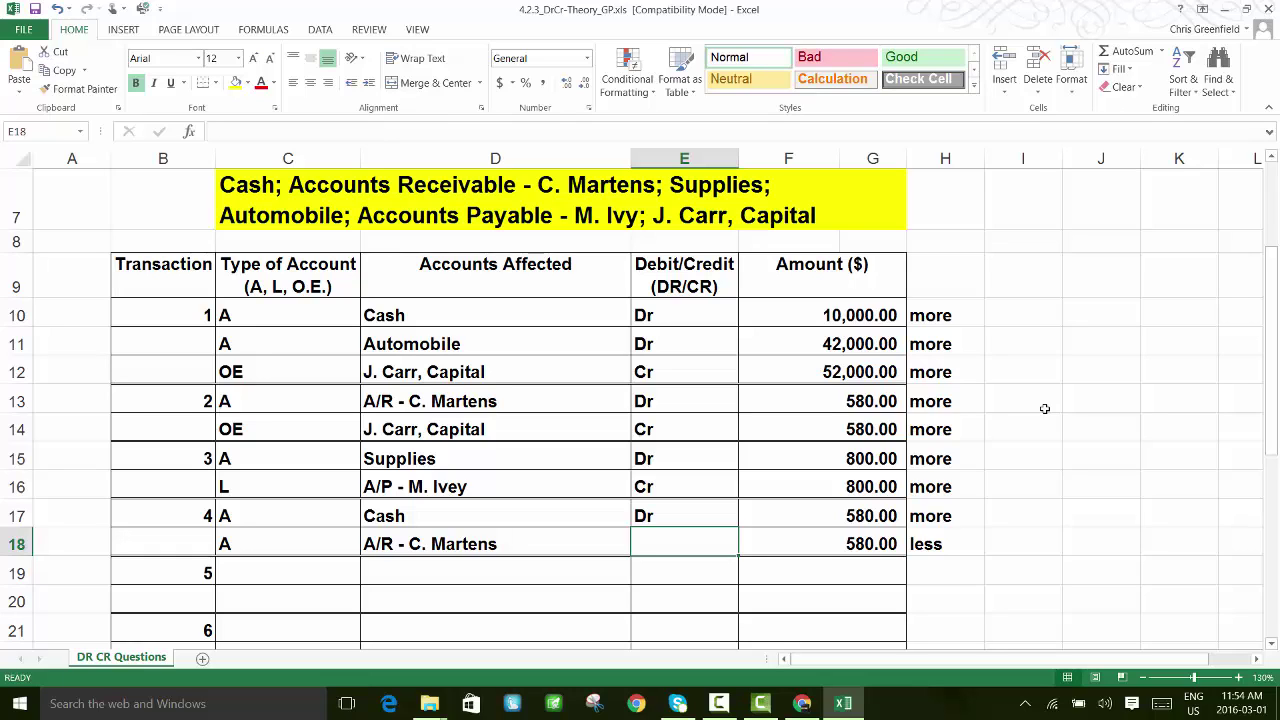
pyautogui.write('Cr')
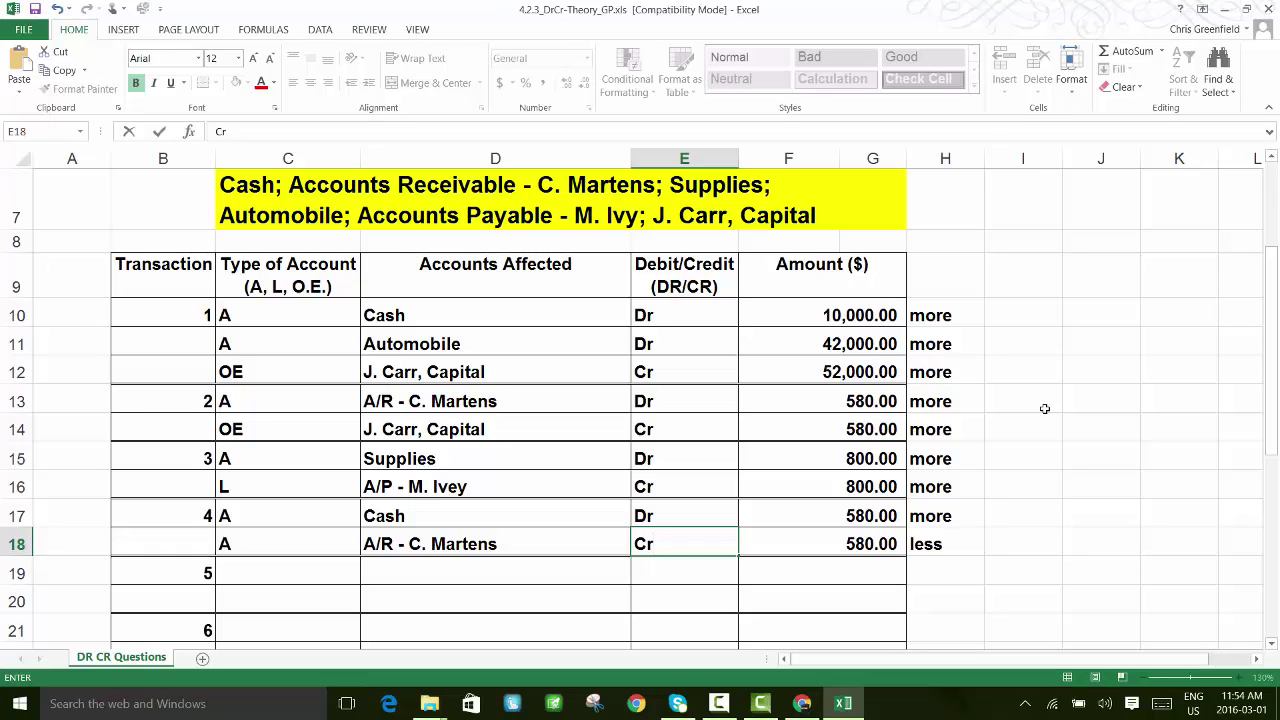
pyautogui.press('Return')
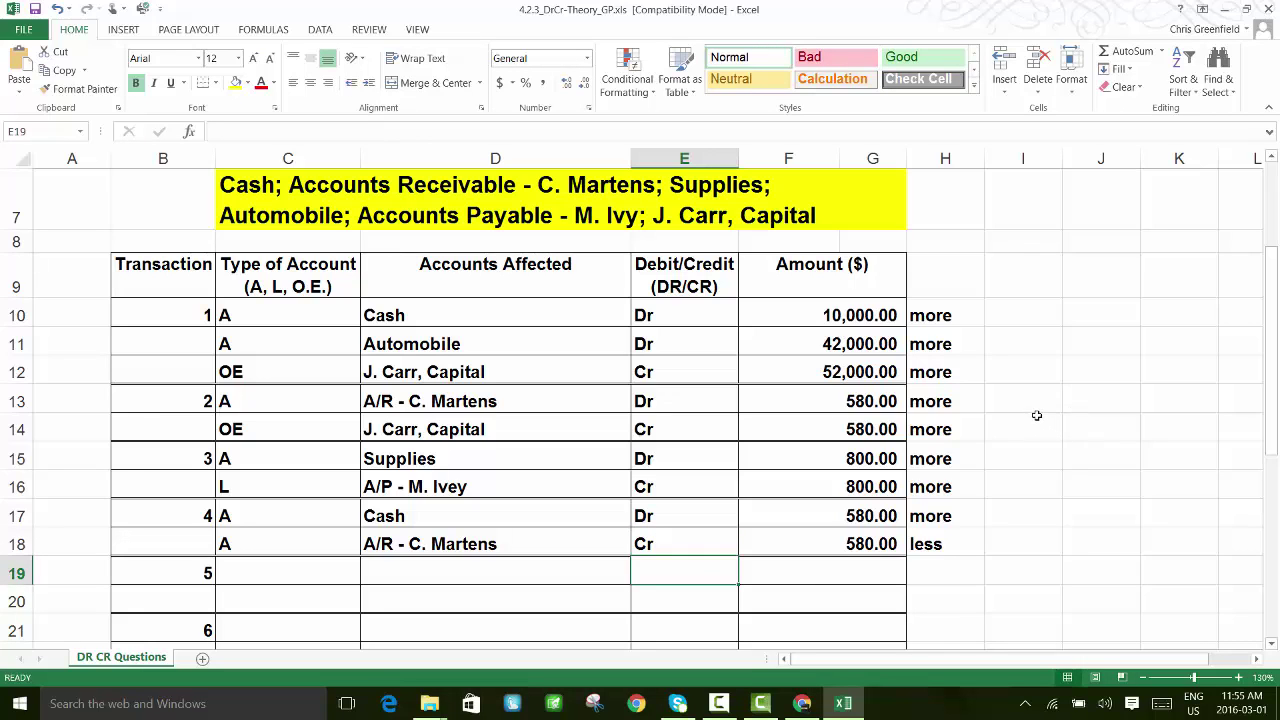
# Highlight transactions 5 to 7 in the transaction list, B32:G34, with yellow fill
pyautogui.scroll(-2, 1025, 403)
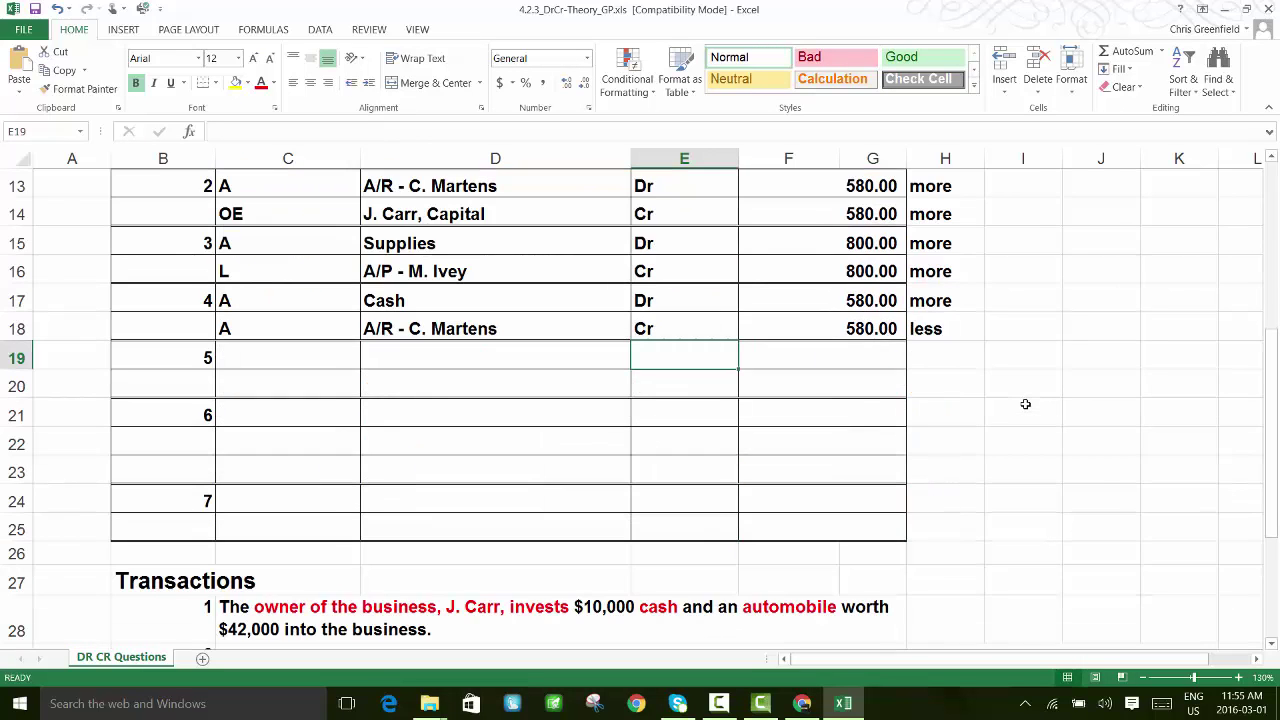
pyautogui.scroll(-3, 1025, 400)
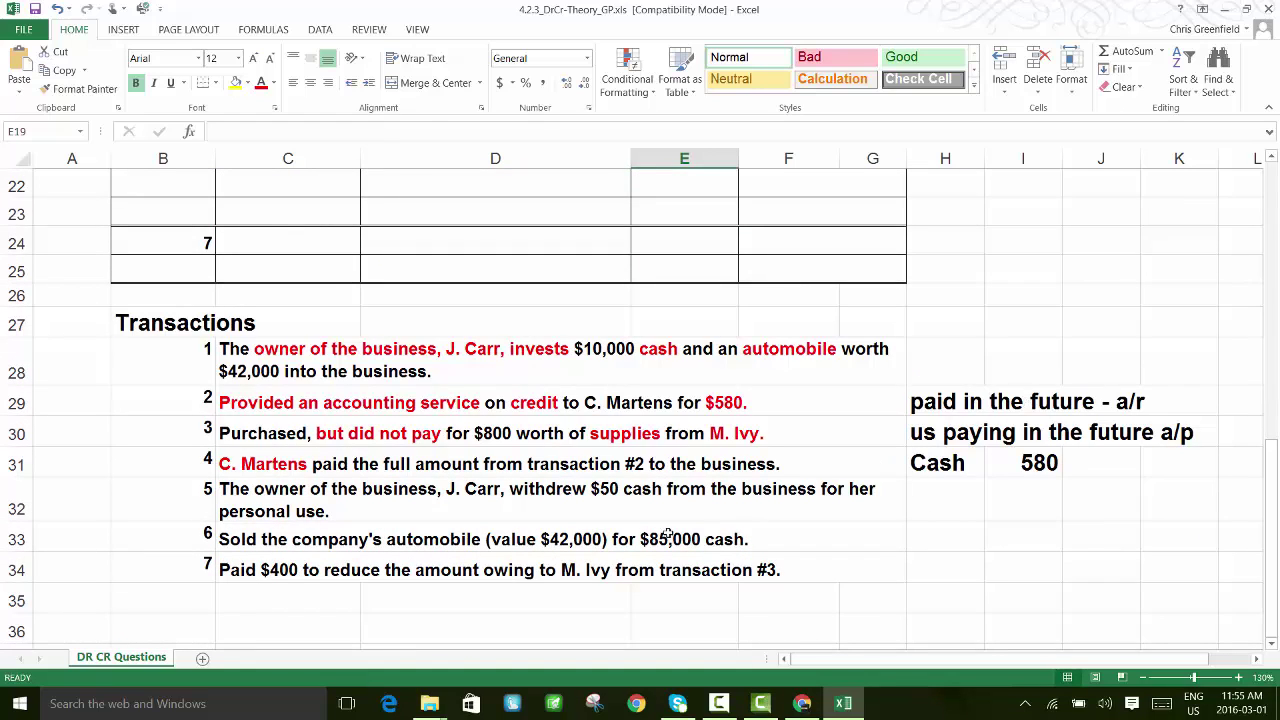
pyautogui.moveTo(212, 496)
pyautogui.mouseDown()
pyautogui.moveTo(404, 517)
pyautogui.moveTo(398, 562)
pyautogui.mouseUp()
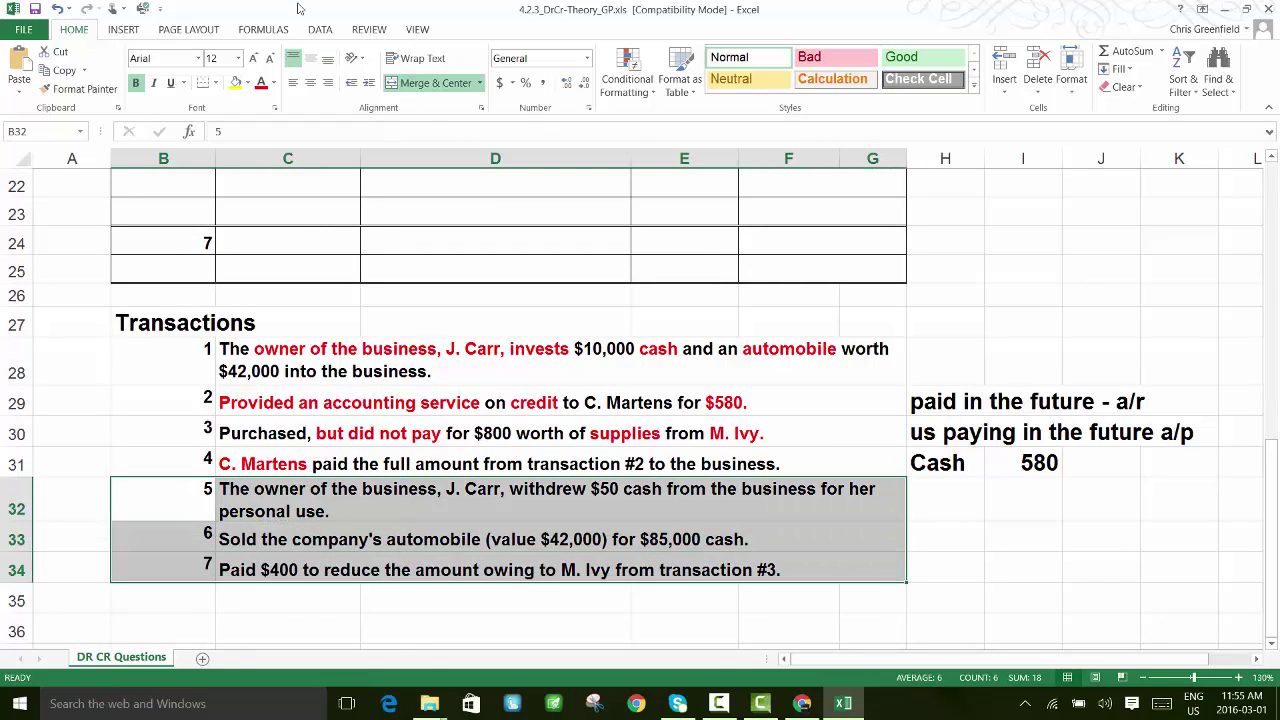
pyautogui.click(235, 83)
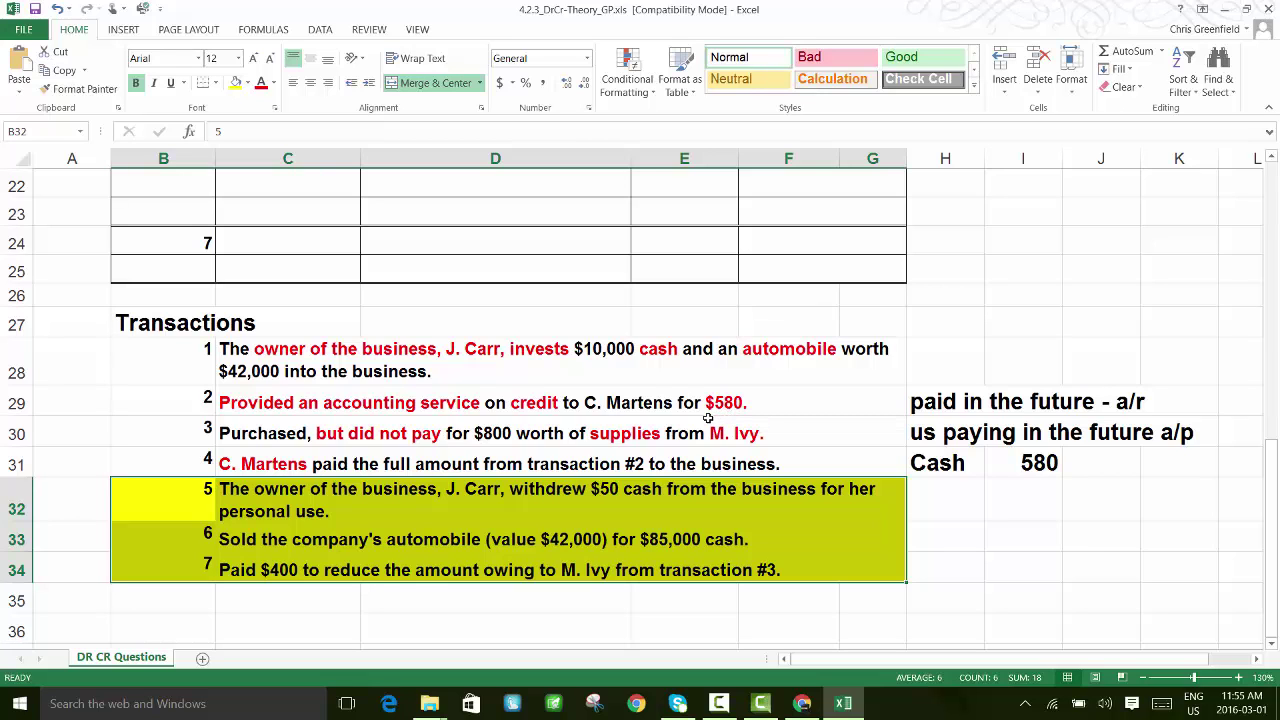
pyautogui.scroll(2, 712, 426)
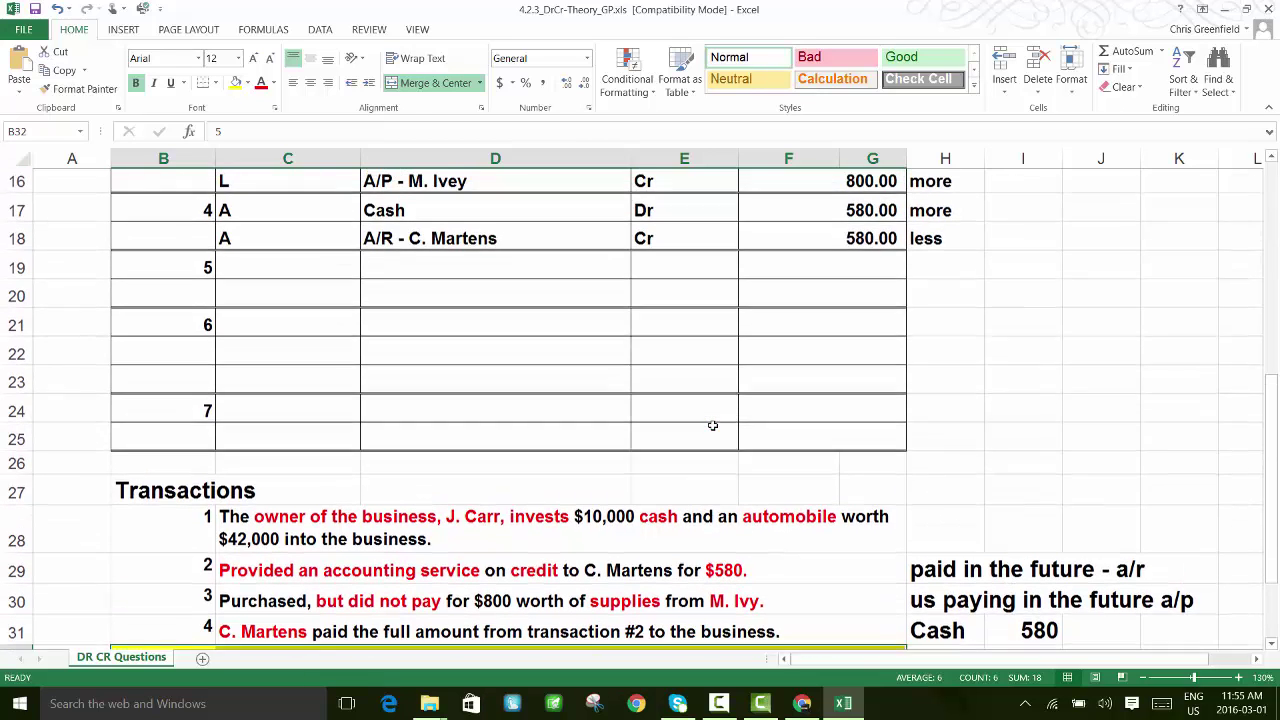
pyautogui.scroll(3, 710, 425)
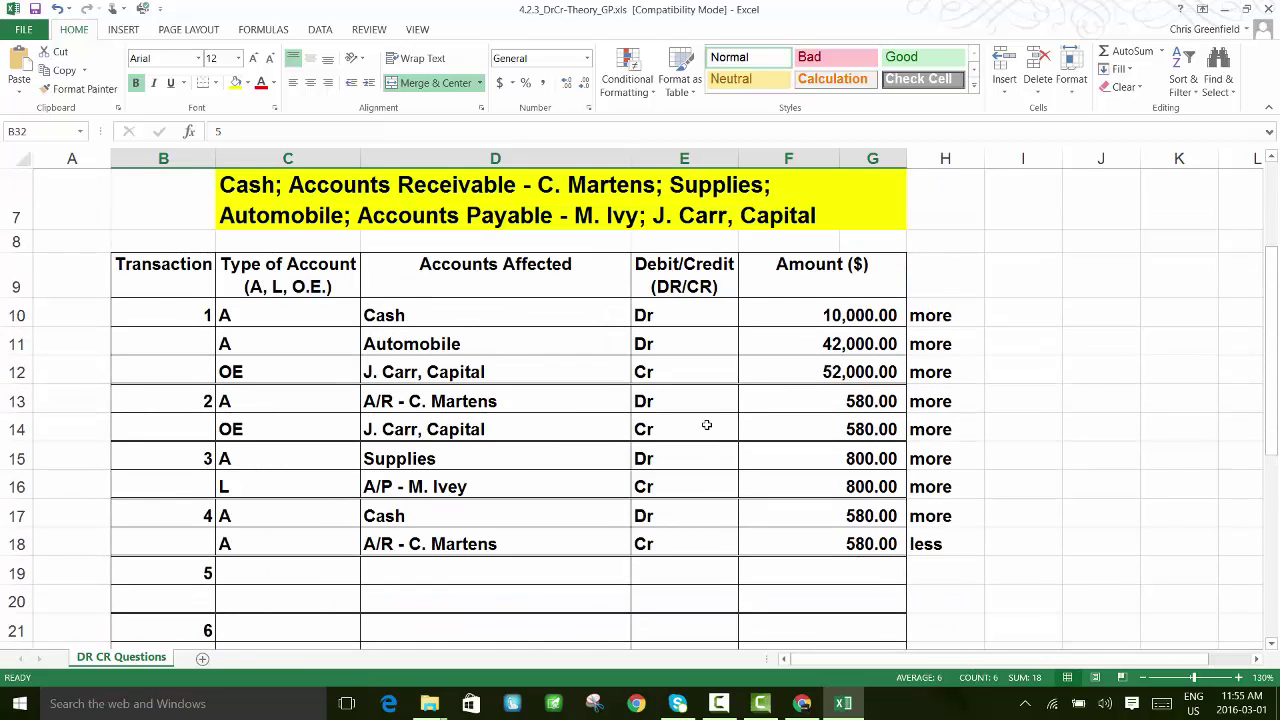